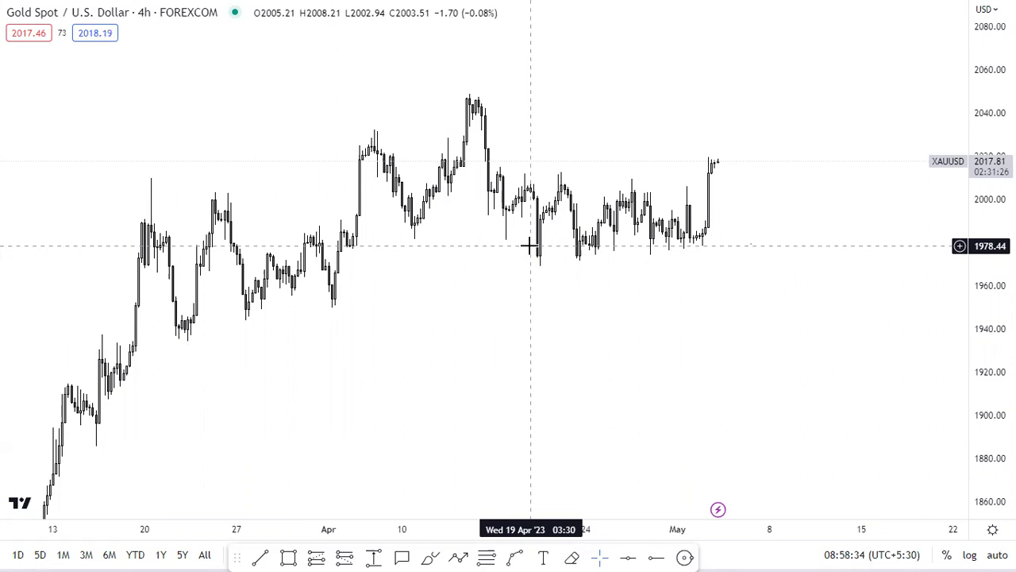
# Sketch a price path freehand with the brush in the empty space beneath the latest candles, including a boxed zone around its low and a rise out of it
pyautogui.moveTo(560, 314); pyautogui.dragTo(411, 271)
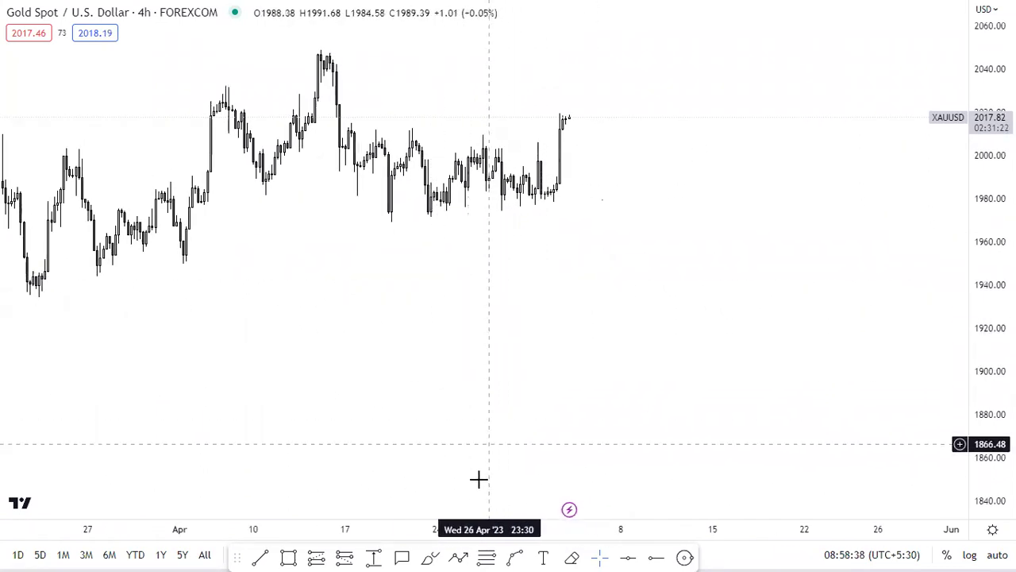
pyautogui.moveTo(560, 303)
pyautogui.mouseDown()
pyautogui.moveTo(611, 392)
pyautogui.moveTo(618, 256)
pyautogui.mouseUp()
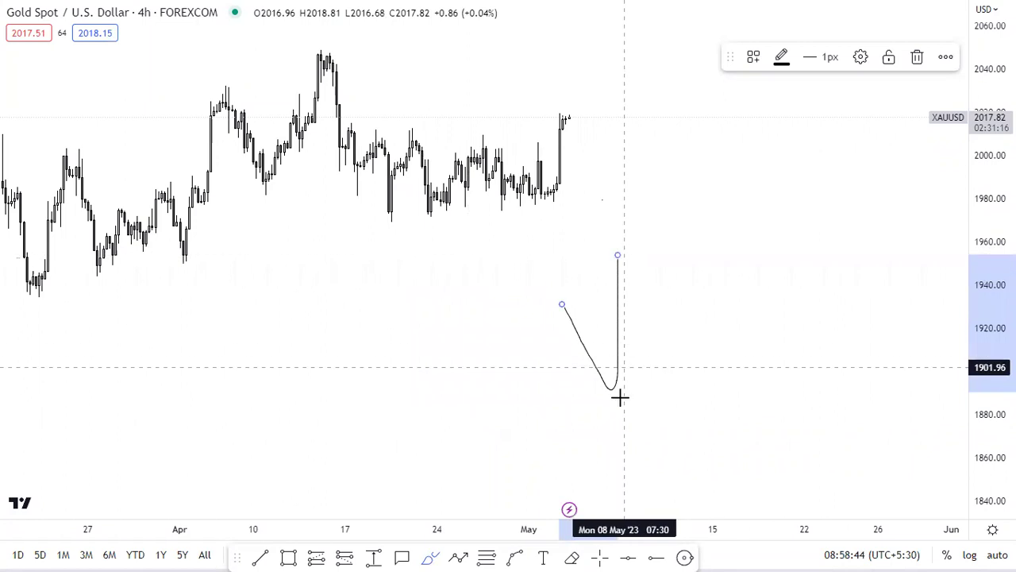
pyautogui.moveTo(615, 388); pyautogui.dragTo(789, 375)
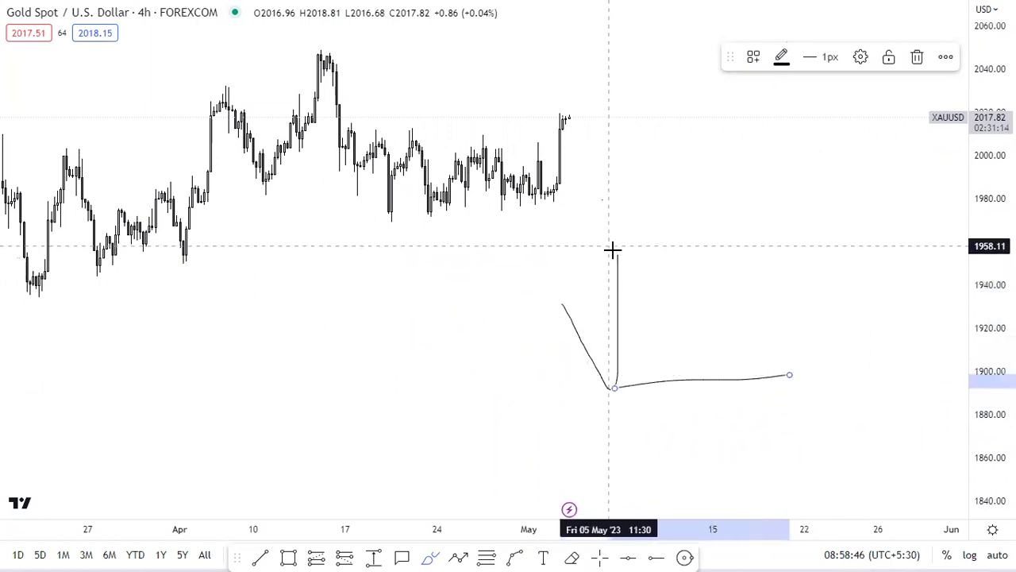
pyautogui.moveTo(619, 256)
pyautogui.mouseDown()
pyautogui.moveTo(717, 333)
pyautogui.moveTo(753, 331)
pyautogui.moveTo(748, 425)
pyautogui.mouseUp()
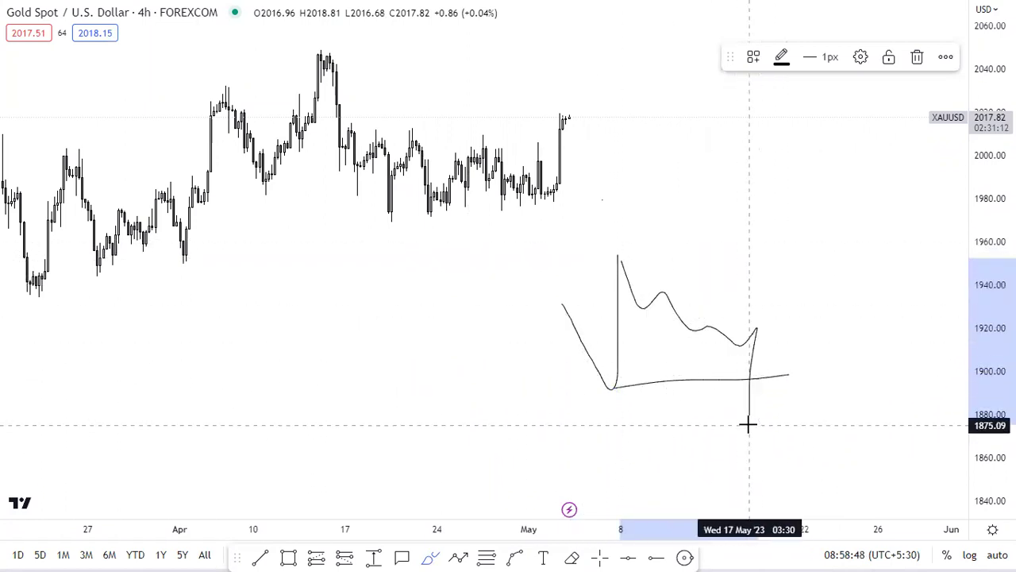
pyautogui.moveTo(787, 338)
pyautogui.mouseDown()
pyautogui.moveTo(801, 289)
pyautogui.moveTo(839, 331)
pyautogui.moveTo(844, 397)
pyautogui.mouseUp()
pyautogui.moveTo(746, 396)
pyautogui.mouseDown()
pyautogui.moveTo(966, 405)
pyautogui.moveTo(721, 392)
pyautogui.moveTo(916, 360)
pyautogui.moveTo(772, 452)
pyautogui.moveTo(744, 397)
pyautogui.mouseUp()
pyautogui.moveTo(847, 381); pyautogui.dragTo(860, 196)
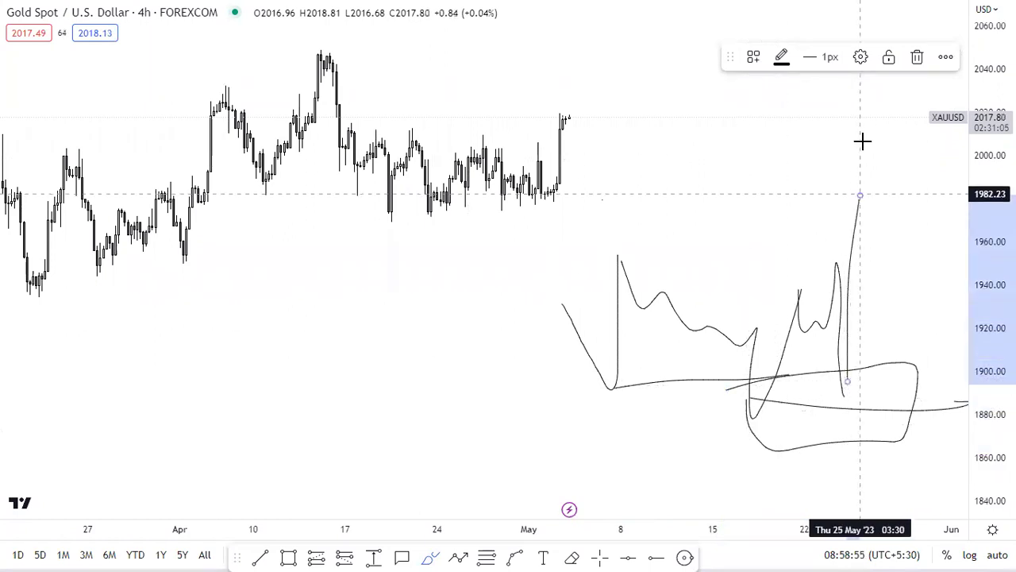
# Delete the last upward brush stroke, and then all the remaining freehand strokes together
pyautogui.click(914, 59)
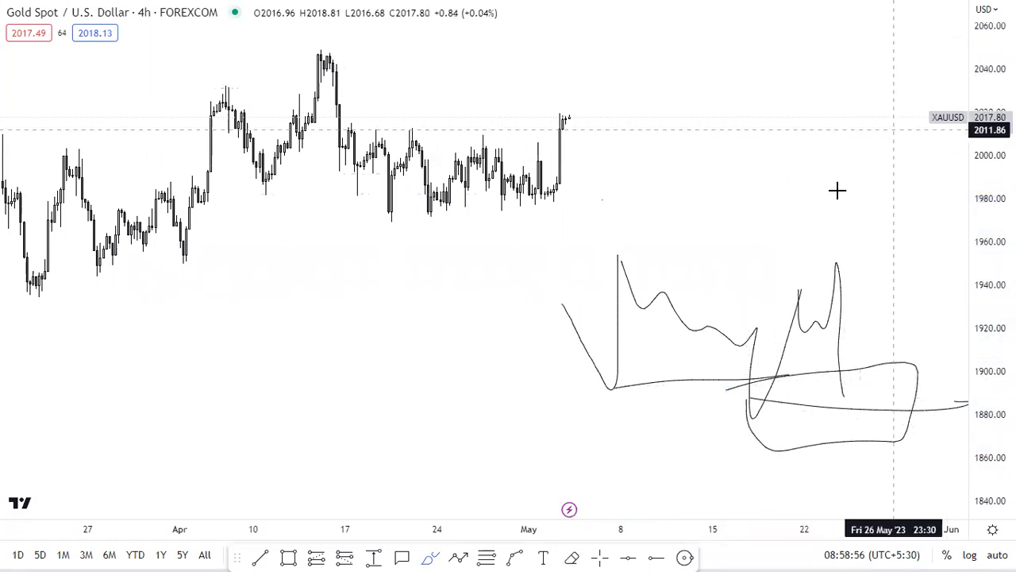
pyautogui.click(605, 557)
pyautogui.click(565, 447)
pyautogui.press('Escape')
pyautogui.moveTo(611, 246)
pyautogui.mouseDown()
pyautogui.moveTo(609, 318)
pyautogui.moveTo(608, 234)
pyautogui.mouseUp()
pyautogui.moveTo(565, 408)
pyautogui.mouseDown()
pyautogui.moveTo(895, 367)
pyautogui.moveTo(804, 256)
pyautogui.mouseUp()
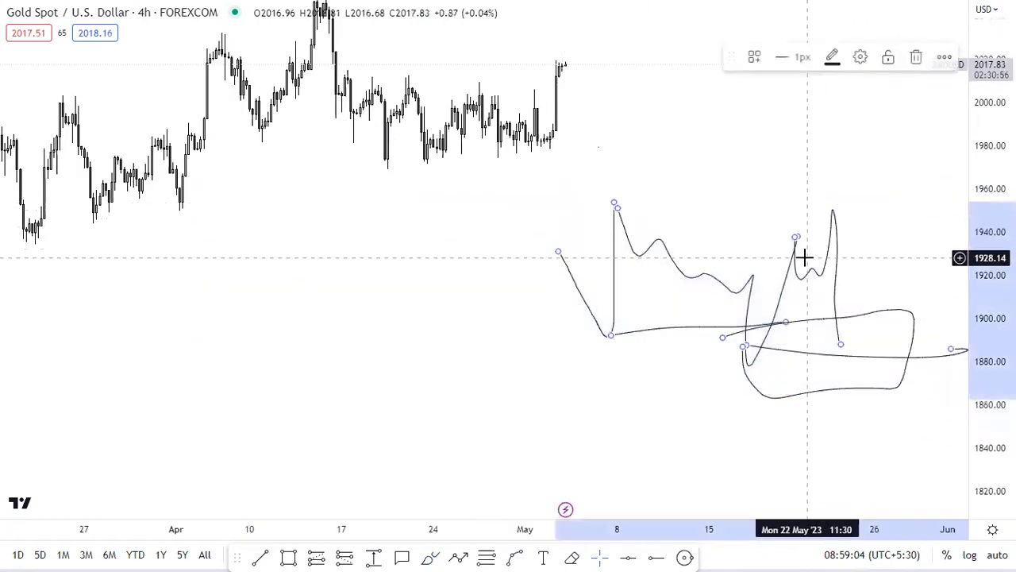
pyautogui.click(916, 56)
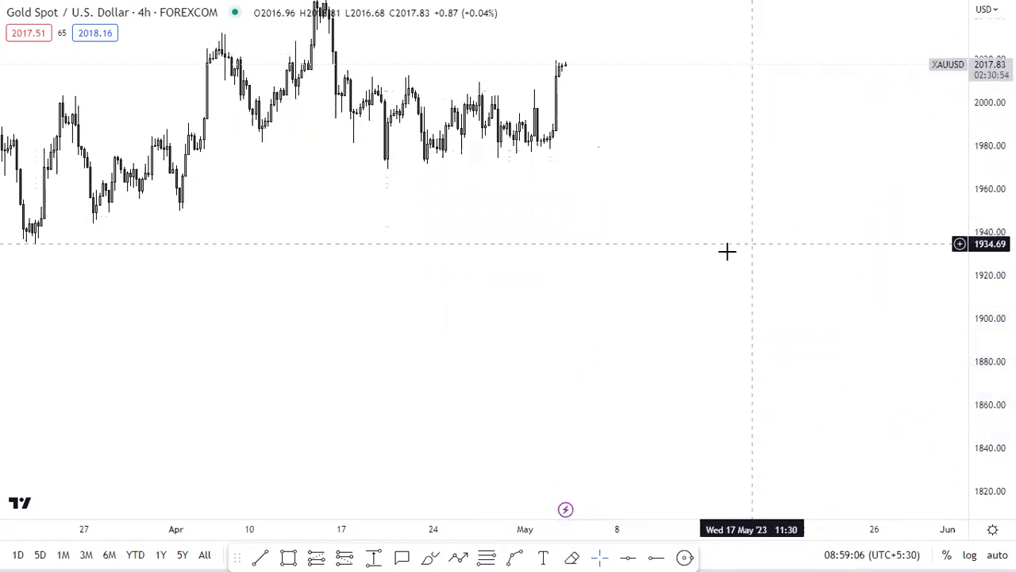
# Start a bar replay of the gold chart from Mon 27 Mar '23 15:30 and show the chart in full screen
pyautogui.moveTo(320, 333); pyautogui.dragTo(469, 318)
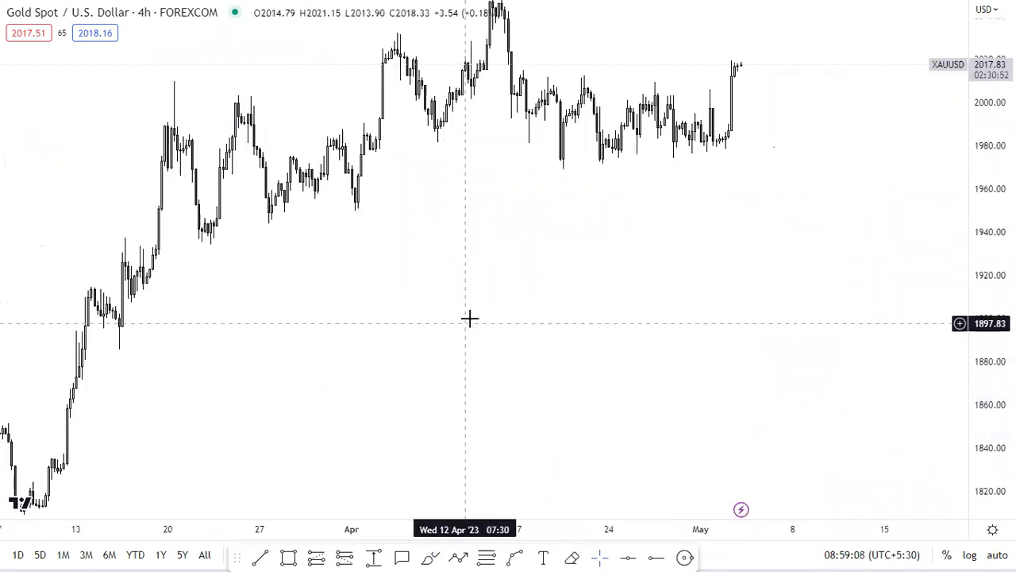
pyautogui.press('Escape')
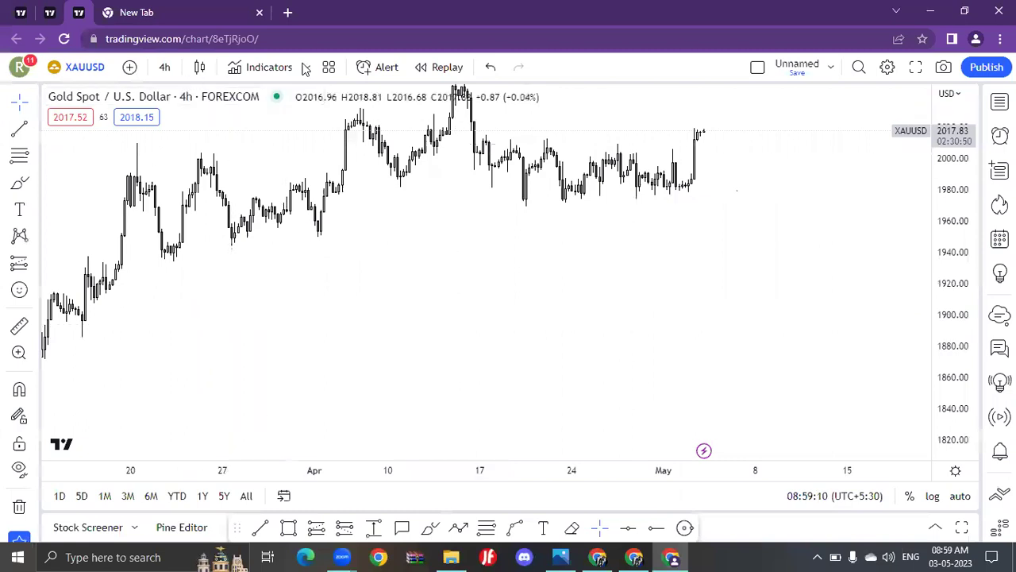
pyautogui.click(436, 68)
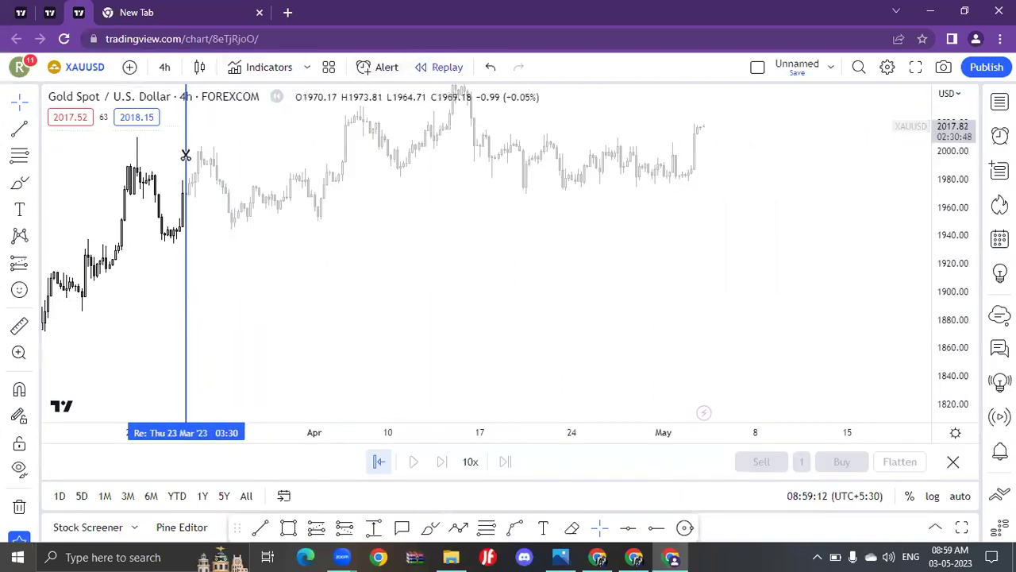
pyautogui.click(231, 144)
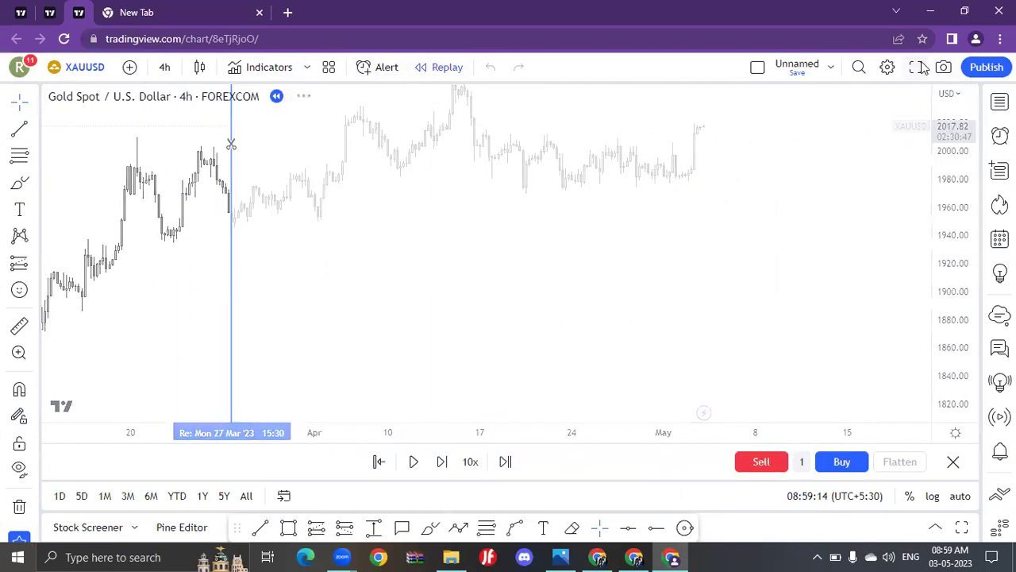
pyautogui.click(918, 67)
# Change the chart interval to 1 hour
pyautogui.scroll(6, 746, 253)
pyautogui.moveTo(992, 258); pyautogui.dragTo(992, 127)
pyautogui.moveTo(830, 258); pyautogui.dragTo(682, 291)
pyautogui.moveTo(993, 298); pyautogui.dragTo(992, 258)
pyautogui.write('1h')
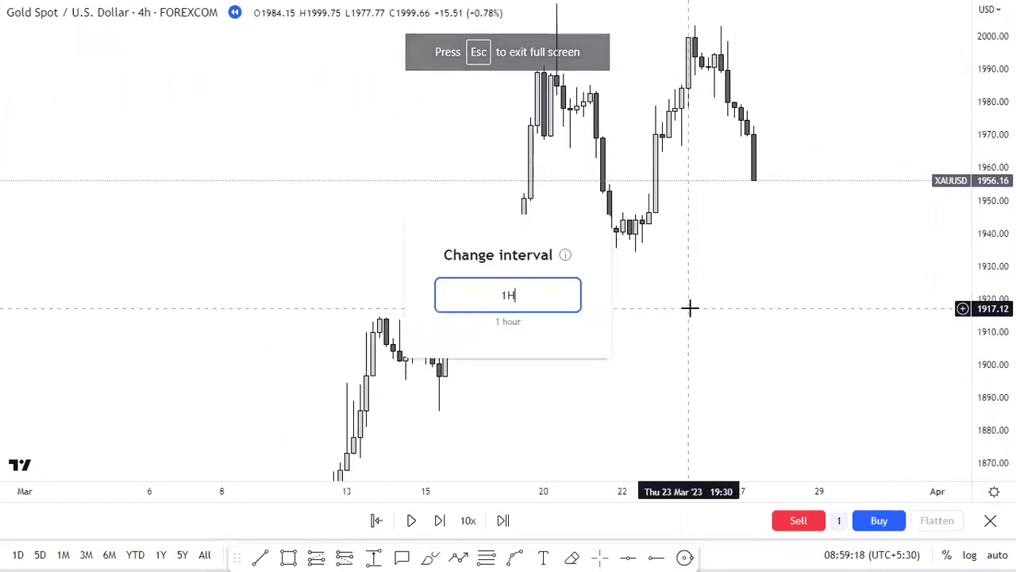
pyautogui.press('Return')
# Draw a rectangle zone from about 1935 to 1928 over the 17 March consolidation and extend it to late 22 March
pyautogui.scroll(-3, 679, 287)
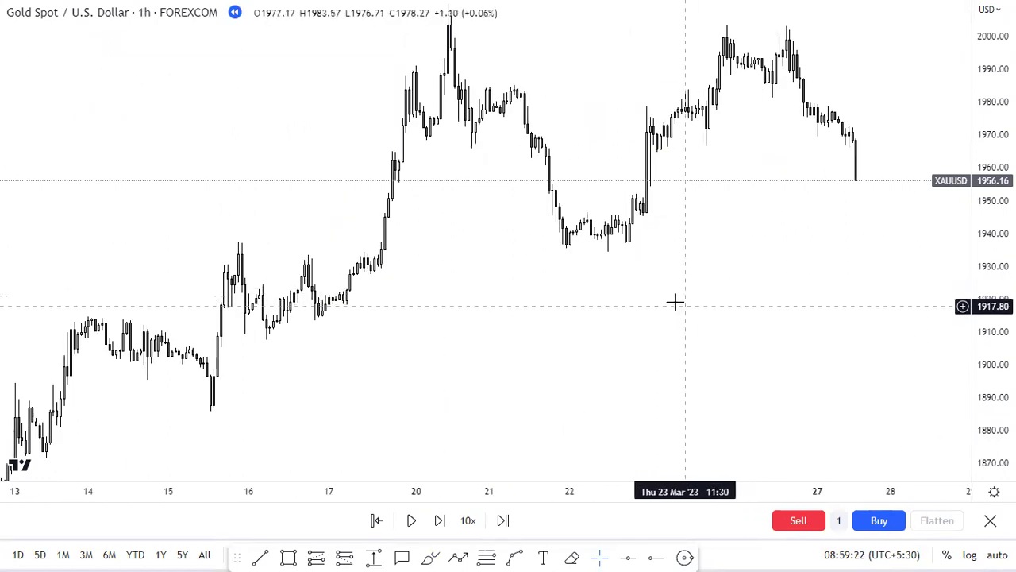
pyautogui.moveTo(609, 316); pyautogui.dragTo(596, 324)
pyautogui.moveTo(733, 293); pyautogui.dragTo(720, 303)
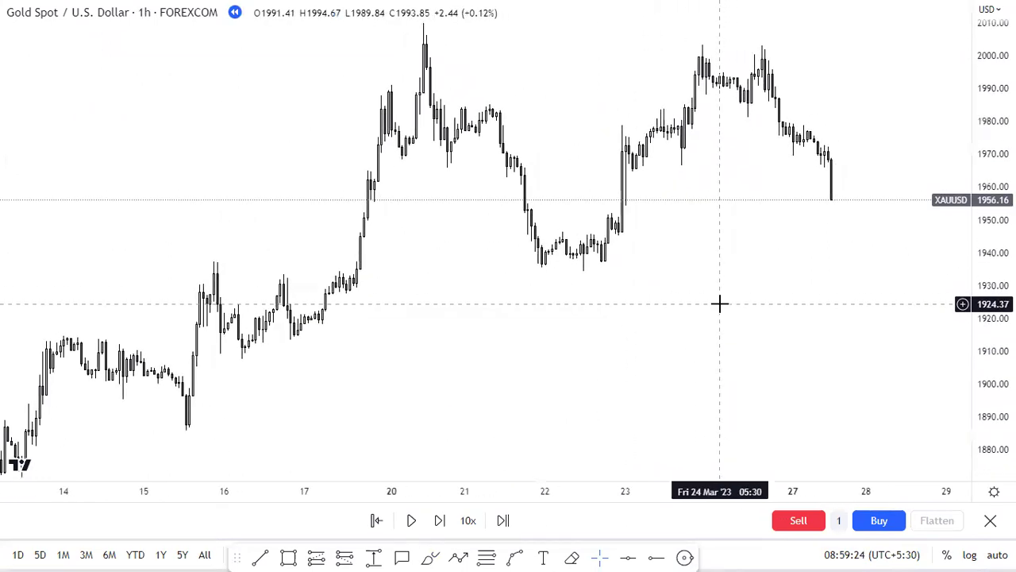
pyautogui.moveTo(992, 316); pyautogui.dragTo(992, 270)
pyautogui.moveTo(992, 311); pyautogui.dragTo(992, 301)
pyautogui.moveTo(762, 328); pyautogui.dragTo(750, 325)
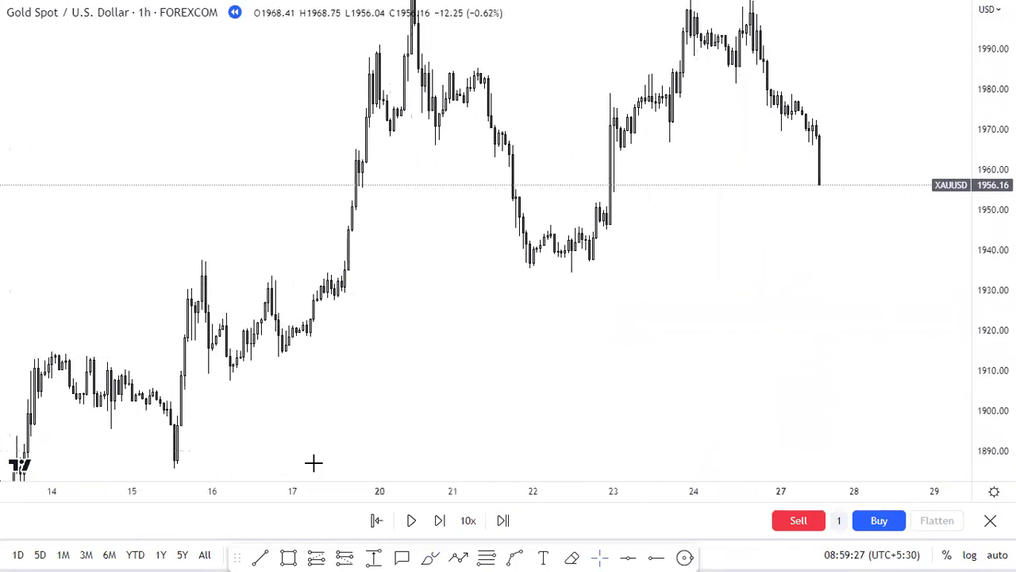
pyautogui.moveTo(330, 270)
pyautogui.mouseDown()
pyautogui.moveTo(366, 295)
pyautogui.moveTo(477, 300)
pyautogui.mouseUp()
pyautogui.moveTo(569, 294); pyautogui.dragTo(591, 294)
pyautogui.click(652, 296)
# Draw a horizontal trend line at about 1935.54 beneath the 21–22 March lows and apply the liq drawing template
pyautogui.moveTo(992, 346); pyautogui.dragTo(992, 308)
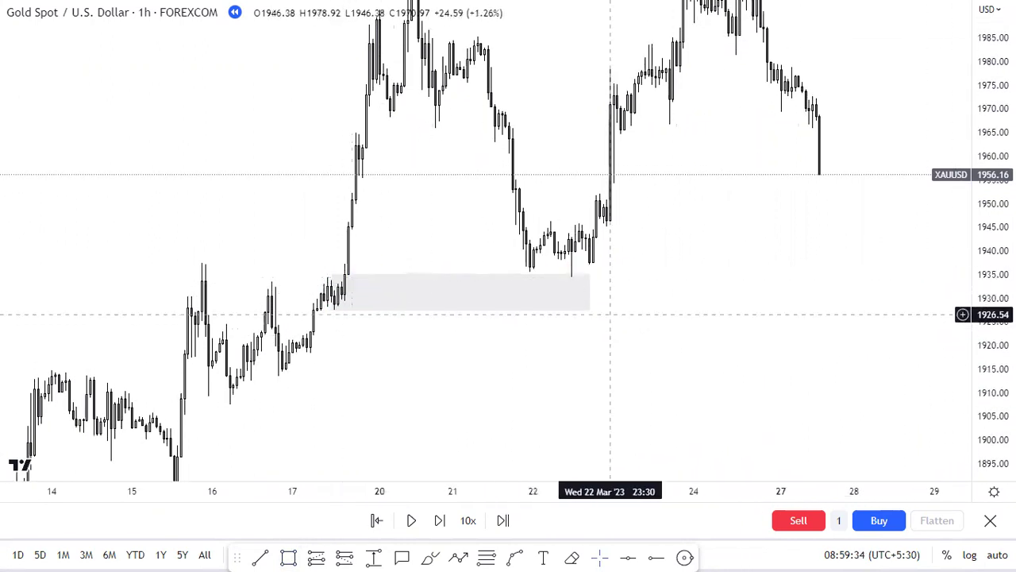
pyautogui.scroll(2, 596, 399)
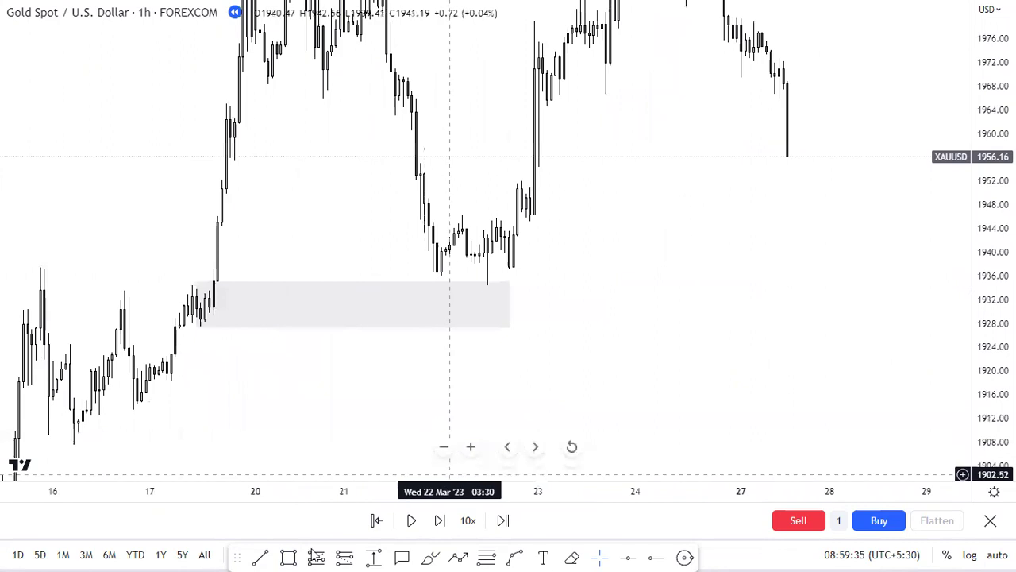
pyautogui.click(260, 556)
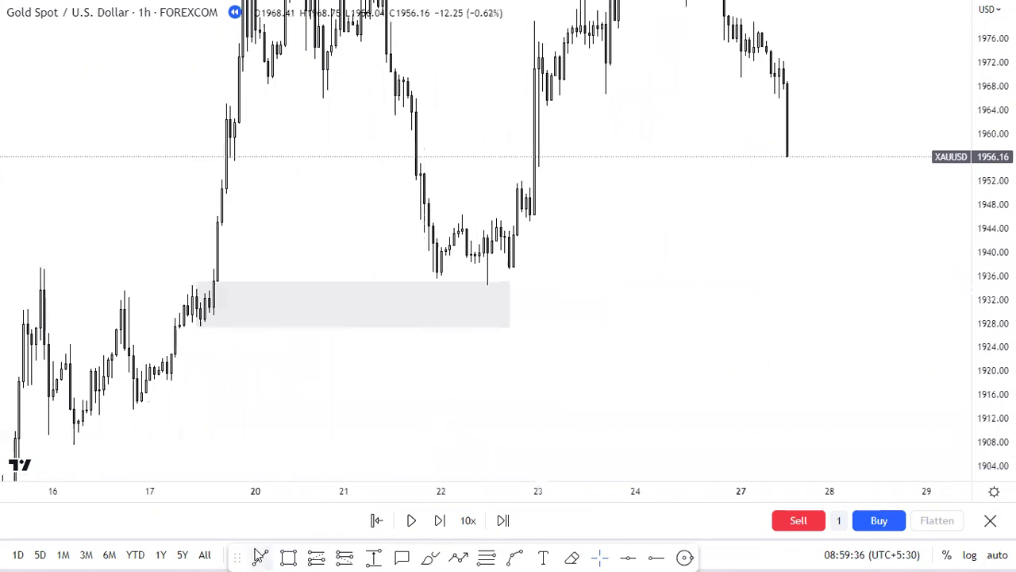
pyautogui.click(436, 278)
pyautogui.click(486, 278)
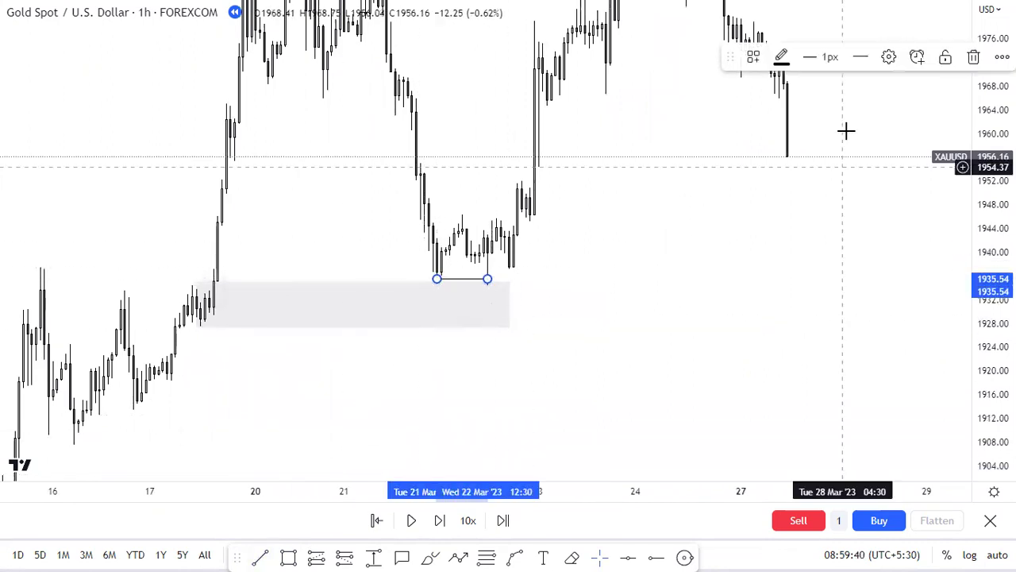
pyautogui.click(753, 56)
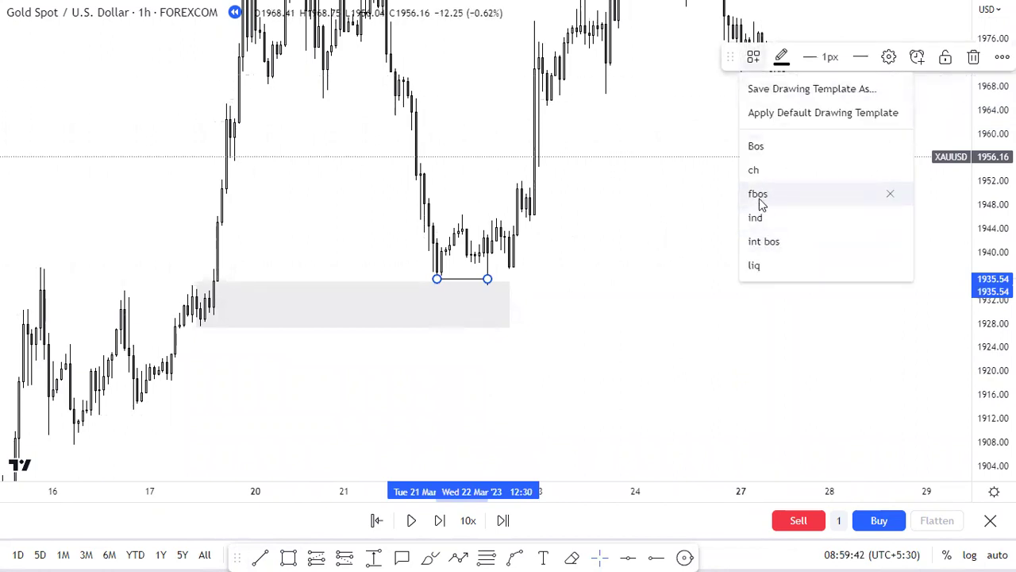
pyautogui.click(754, 267)
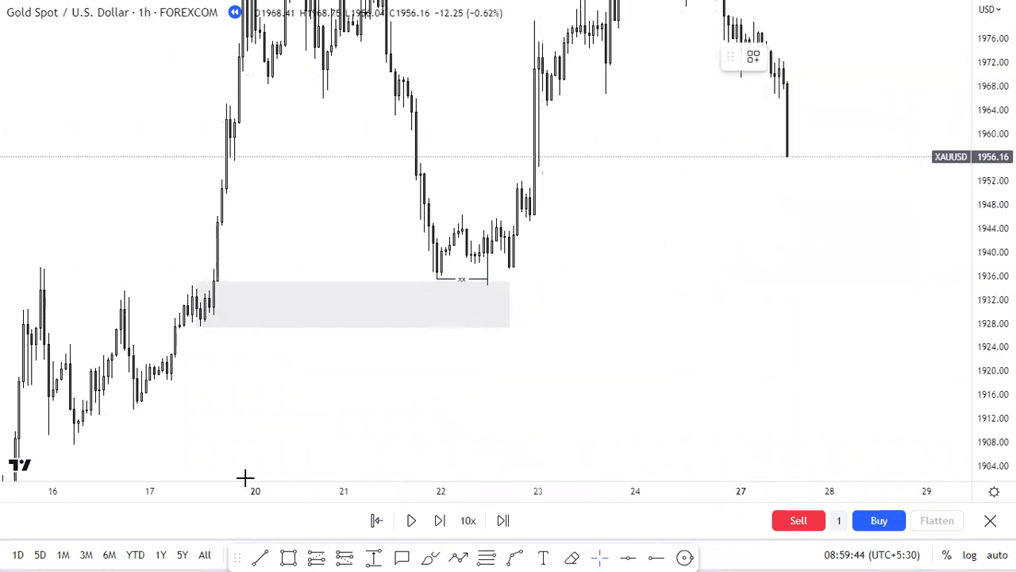
# Draw a horizontal trend line at about 1946 above the 22 March high, reaching to the breakout candle
pyautogui.hotkey('alt', 't')
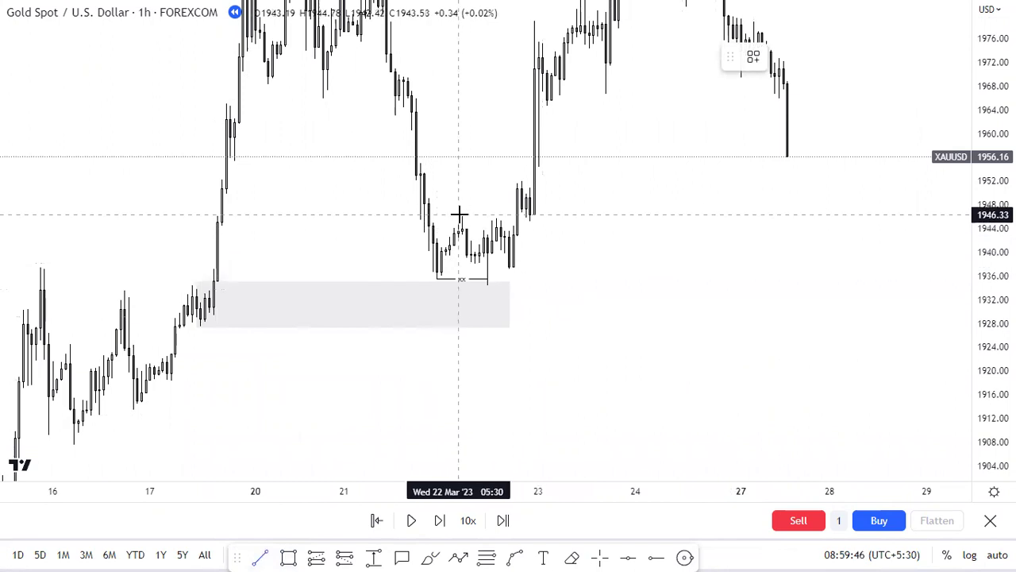
pyautogui.click(513, 216)
pyautogui.moveTo(566, 240); pyautogui.dragTo(544, 243)
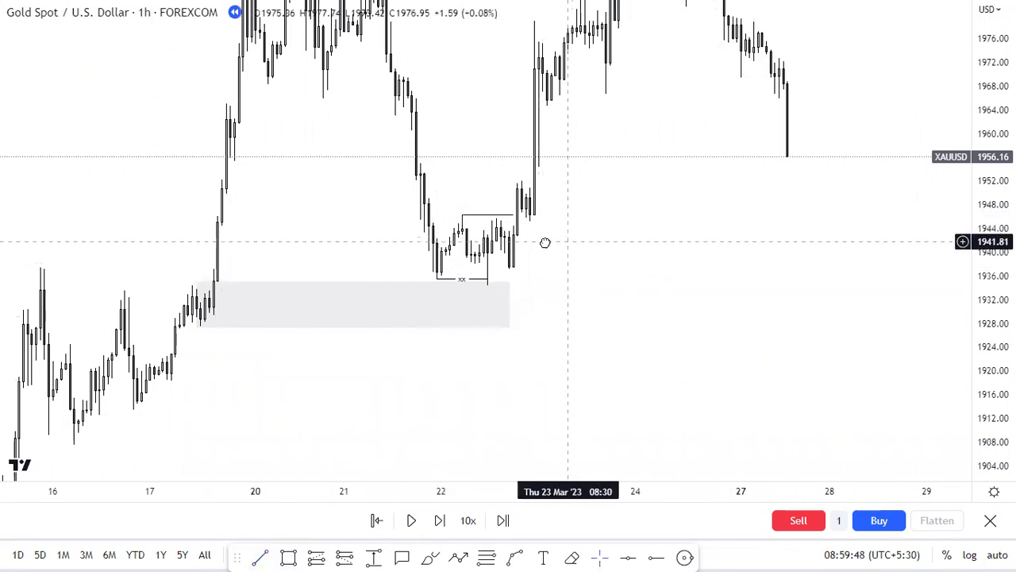
# Draw a rectangle zone from about 1944.51 to 1937.55, spanning Wed 22 Mar 17:30 to Wed 29 Mar 13:30
pyautogui.moveTo(991, 383); pyautogui.dragTo(991, 313)
pyautogui.scroll(1, 668, 300)
pyautogui.scroll(1, 627, 318)
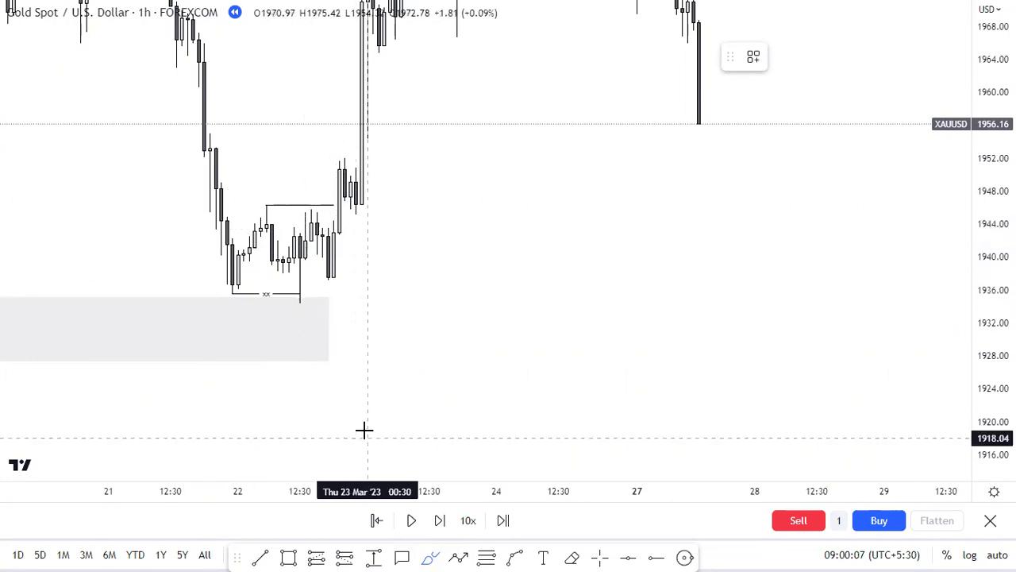
pyautogui.click(291, 555)
pyautogui.moveTo(328, 217)
pyautogui.mouseDown()
pyautogui.moveTo(329, 283)
pyautogui.moveTo(950, 253)
pyautogui.mouseUp()
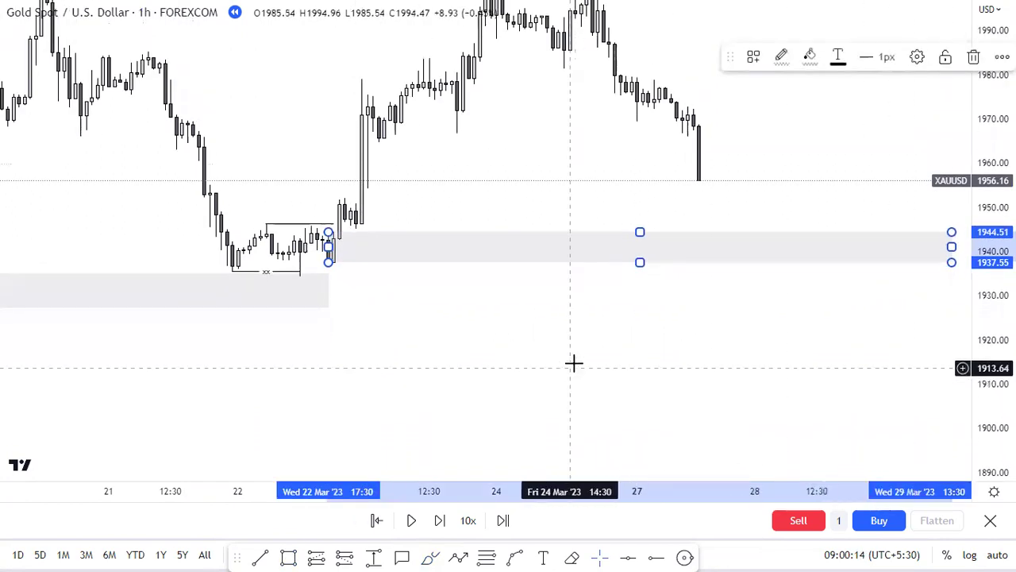
# Draw a horizontal trend line at about 1945.14 from 22 Mar 22:30 to 27 Mar 21:30 and apply the ind drawing template
pyautogui.moveTo(567, 324); pyautogui.dragTo(510, 363)
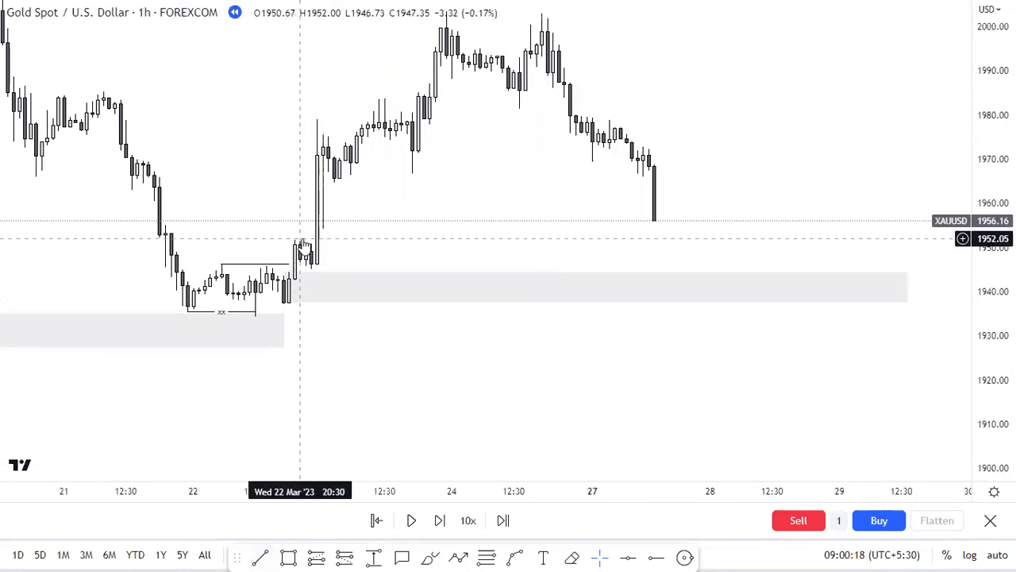
pyautogui.click(265, 554)
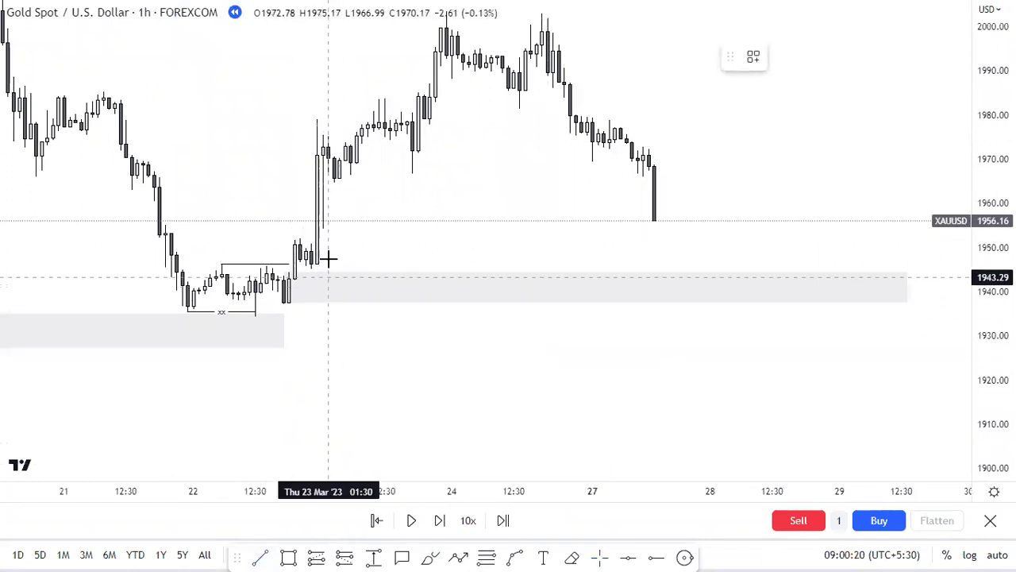
pyautogui.click(311, 270)
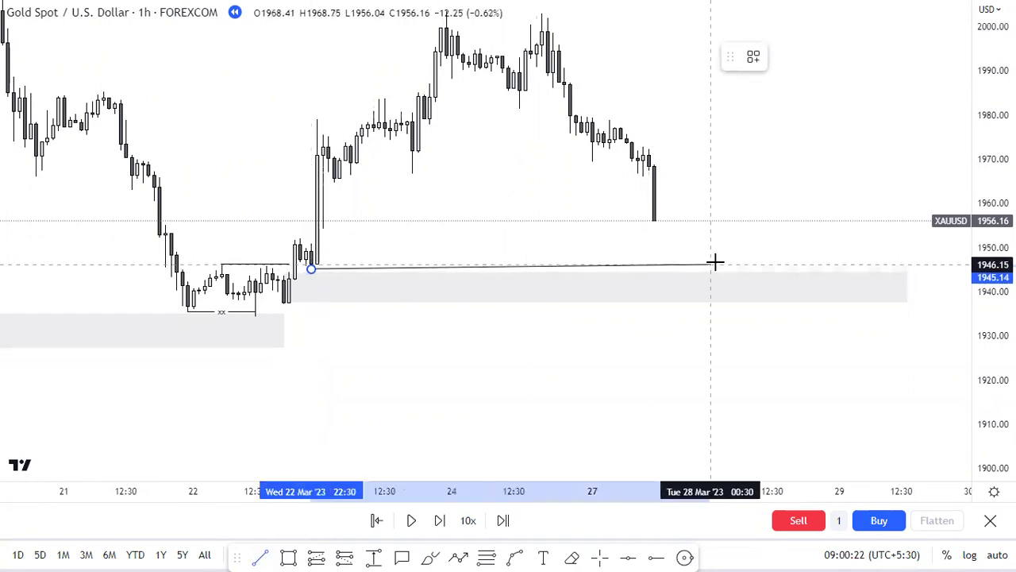
pyautogui.click(693, 269)
pyautogui.click(753, 57)
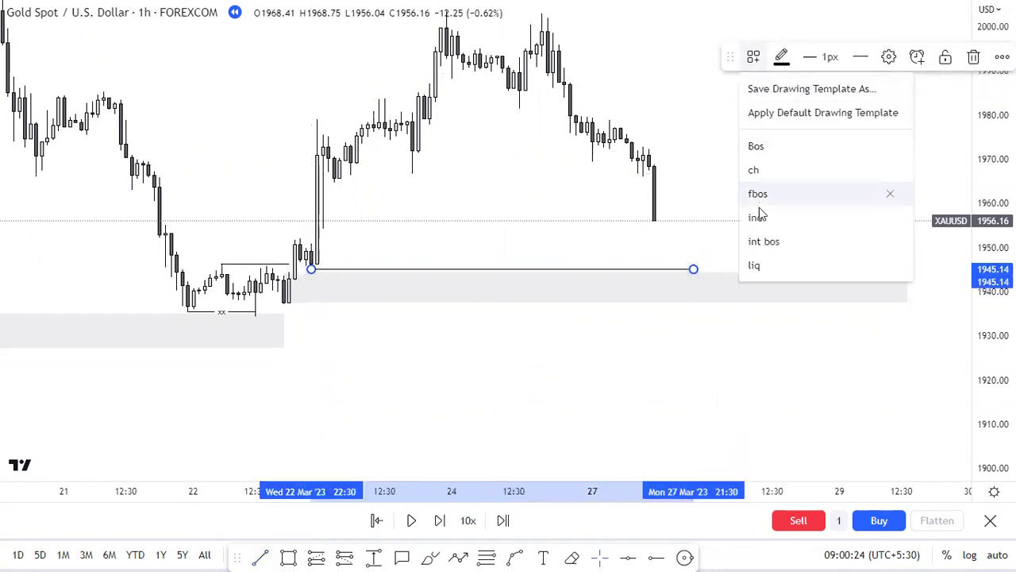
pyautogui.click(758, 216)
# Advance the bar replay candle by candle until price reaches the ind line
pyautogui.scroll(-1, 756, 195)
pyautogui.moveTo(756, 195); pyautogui.dragTo(630, 219)
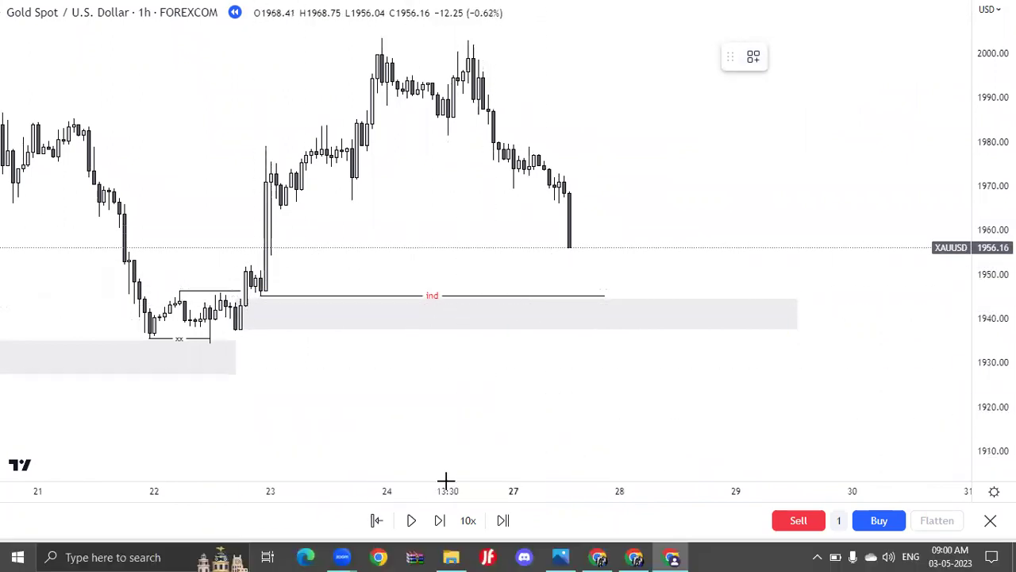
pyautogui.click(440, 520)
pyautogui.click(440, 520)
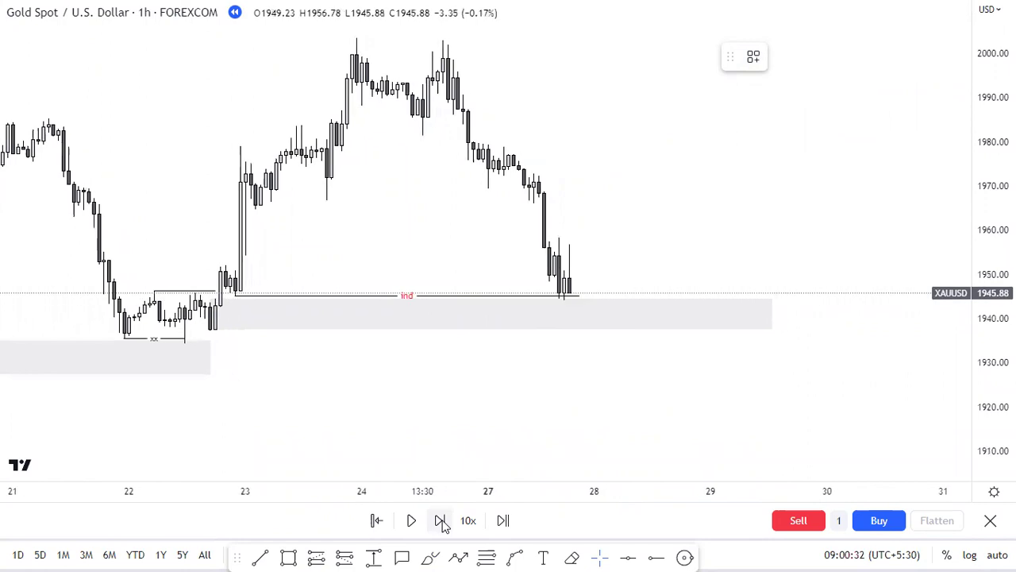
# Change the chart interval to 15 minutes and enlarge the candles around the ind line
pyautogui.write('15')
pyautogui.press('Return')
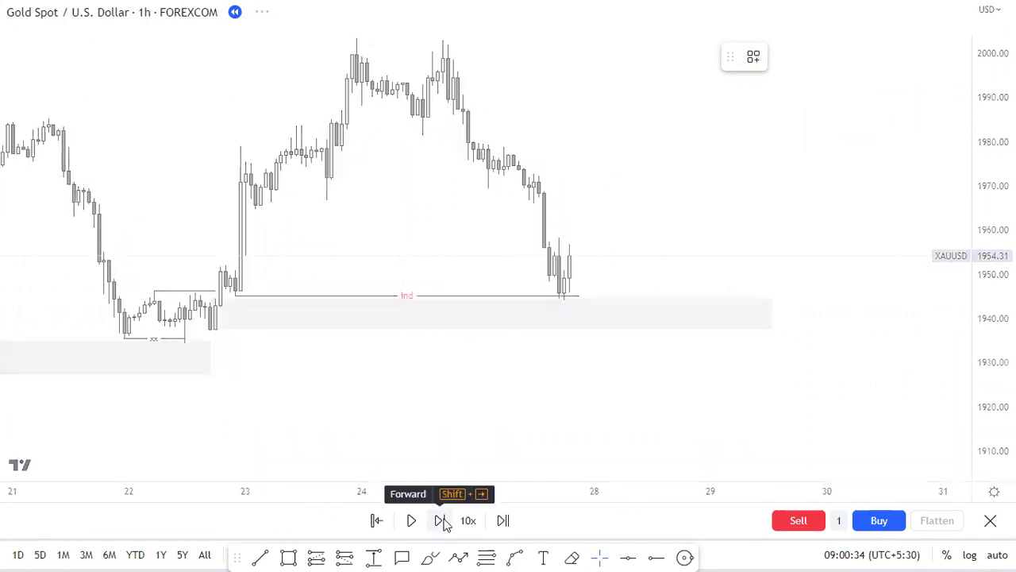
pyautogui.moveTo(992, 284); pyautogui.dragTo(992, 174)
pyautogui.scroll(2, 723, 248)
pyautogui.moveTo(724, 248); pyautogui.dragTo(620, 220)
pyautogui.moveTo(990, 294); pyautogui.dragTo(990, 232)
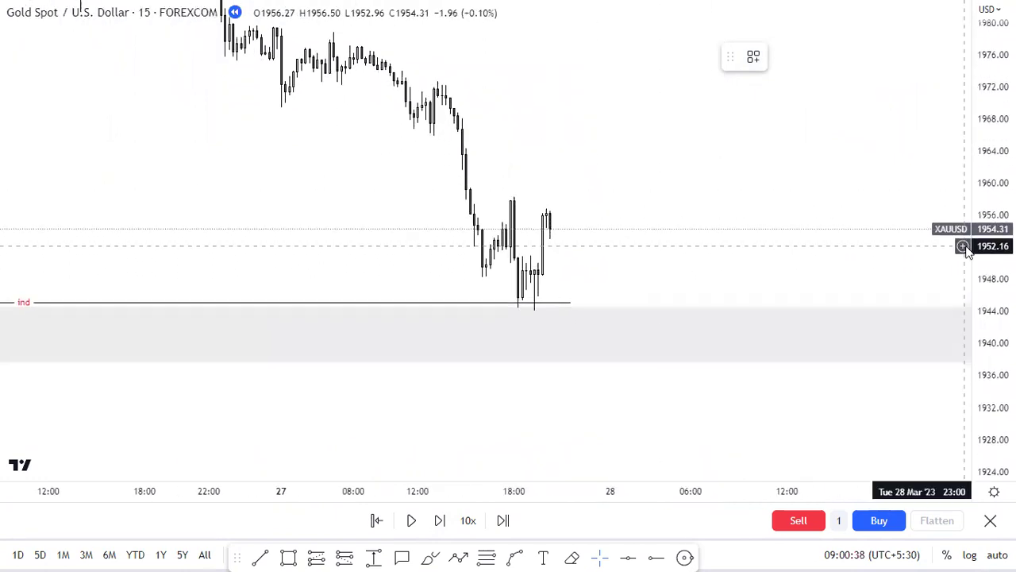
# Draw a horizontal trend line at about 1947.98 from 27 Mar 15:45 to 18:15 and apply the liq drawing template
pyautogui.scroll(3, 965, 245)
pyautogui.click(261, 556)
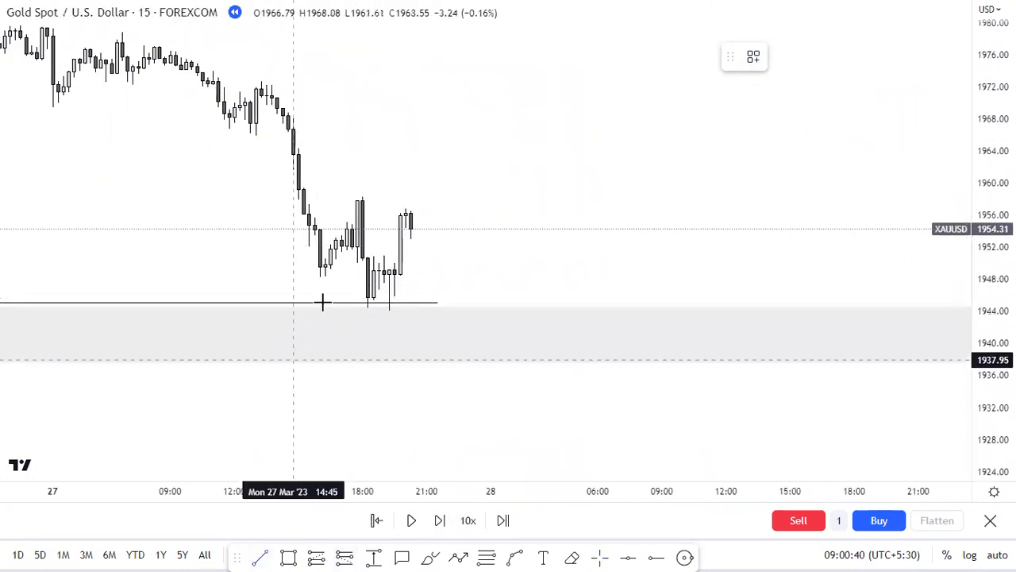
pyautogui.click(365, 280)
pyautogui.click(753, 58)
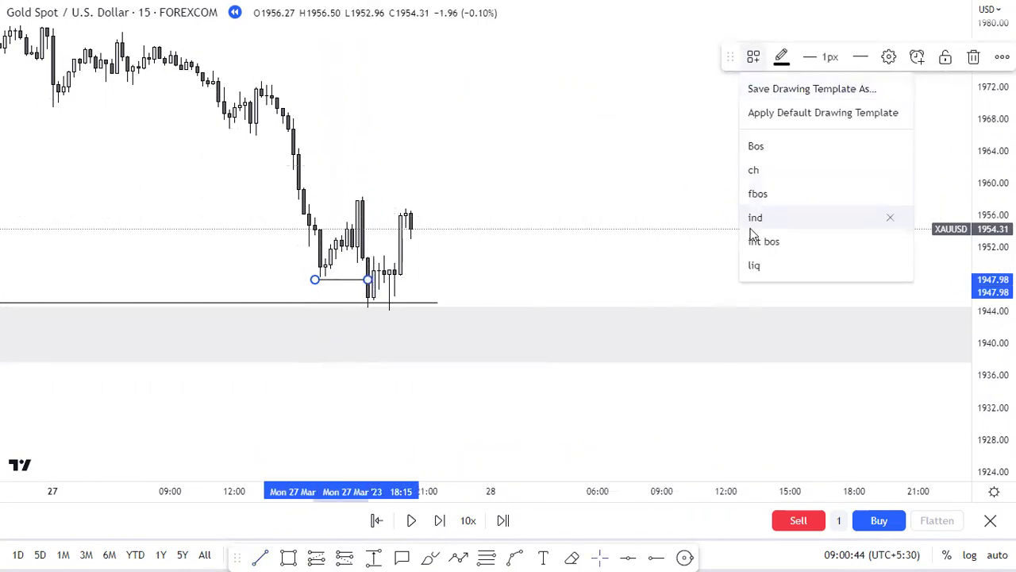
pyautogui.click(758, 268)
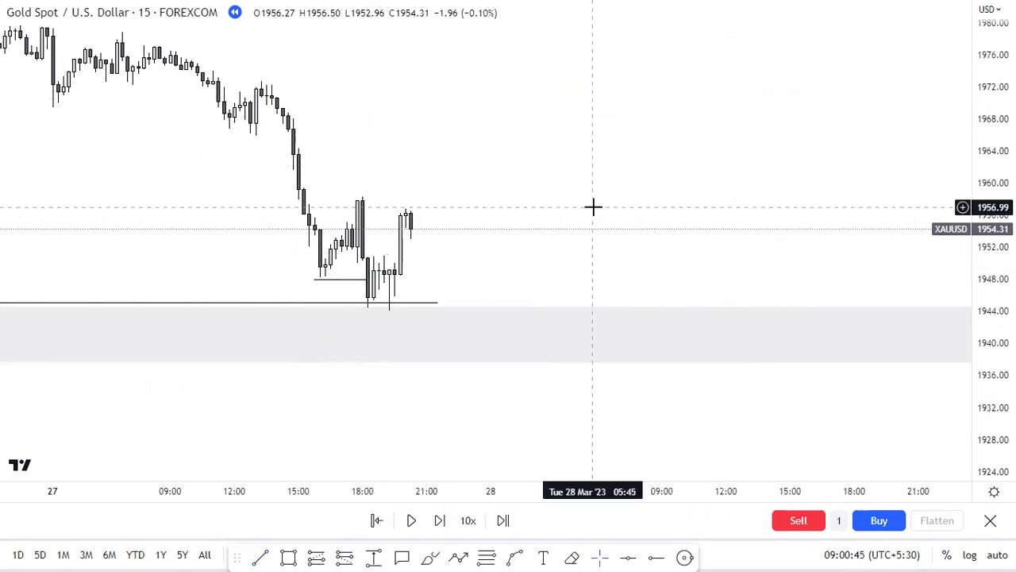
# Advance the bar replay candle by candle to about 27 Mar 21:30
pyautogui.click(264, 555)
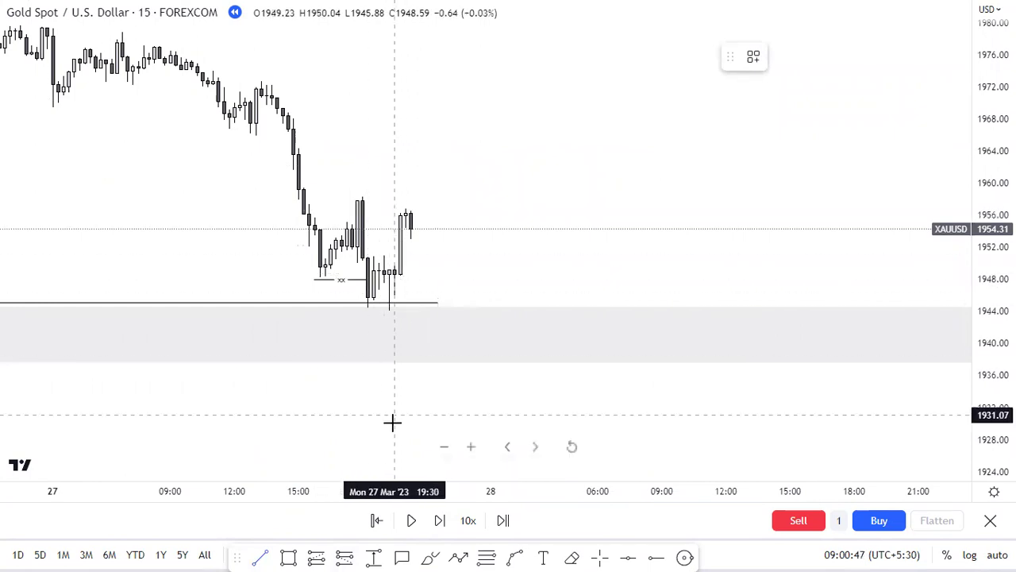
pyautogui.click(439, 520)
pyautogui.click(439, 520)
pyautogui.click(439, 520)
pyautogui.click(439, 520)
pyautogui.click(439, 520)
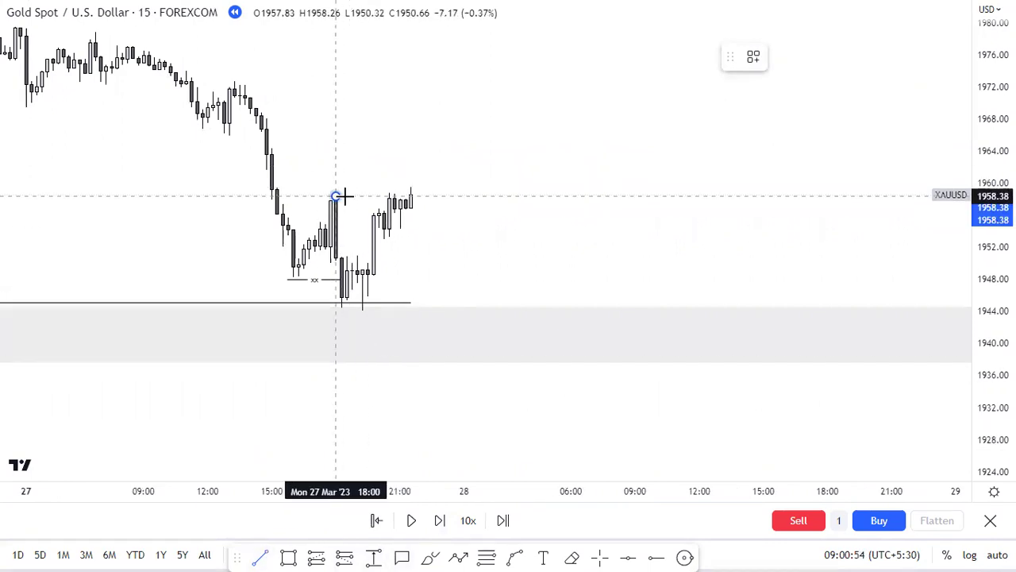
# Draw a horizontal trend line at about 1958.38 from 27 Mar 18:00 to 20:15 and apply the Bos drawing template
pyautogui.click(383, 196)
pyautogui.click(754, 57)
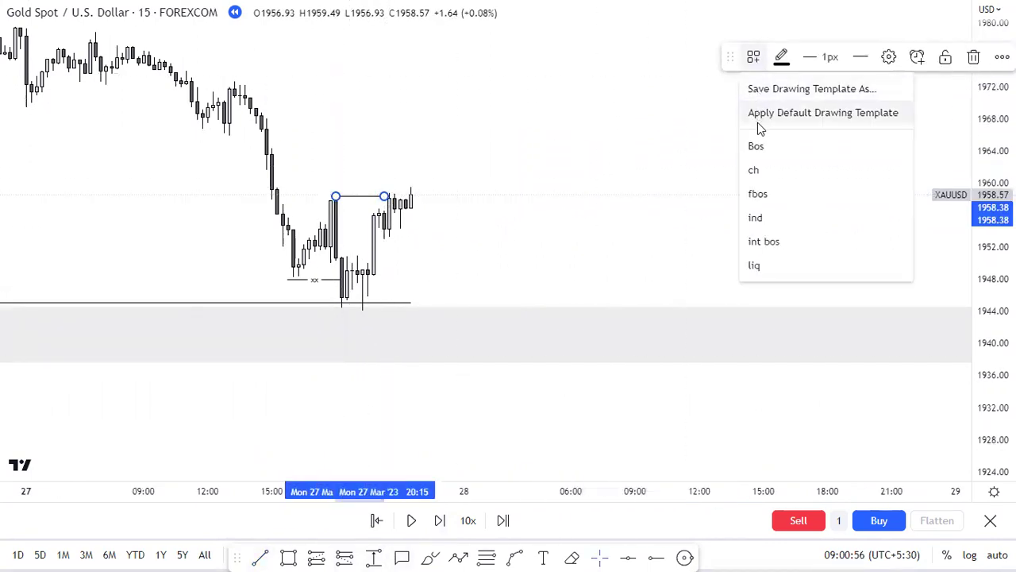
pyautogui.click(759, 141)
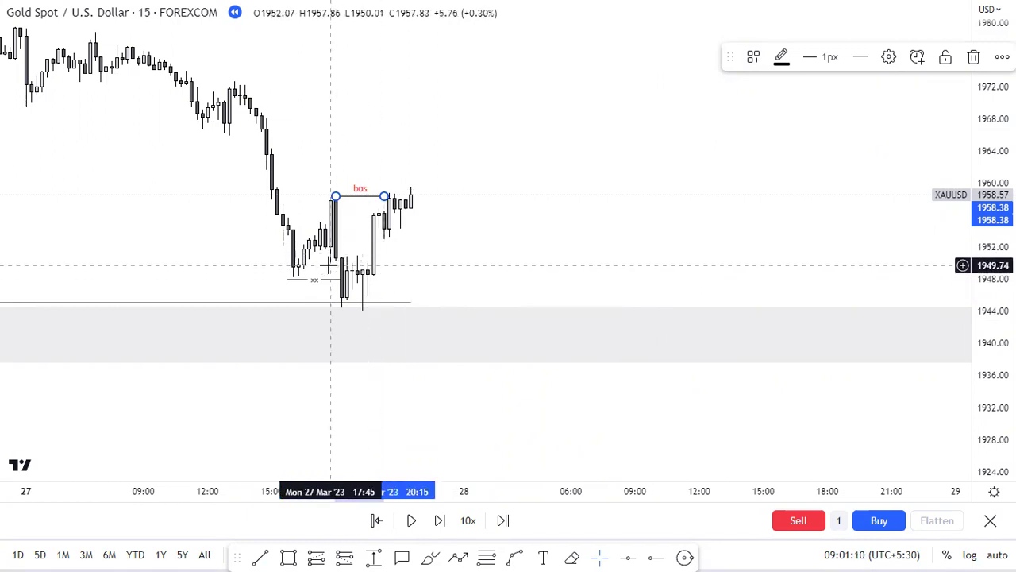
# Advance the bar replay candle by candle to about 28 Mar 07:15
pyautogui.click(440, 520)
pyautogui.click(440, 520)
pyautogui.click(439, 520)
pyautogui.click(439, 520)
pyautogui.click(440, 520)
pyautogui.click(440, 520)
pyautogui.click(440, 520)
pyautogui.click(440, 520)
pyautogui.click(440, 520)
pyautogui.click(439, 520)
pyautogui.click(440, 520)
pyautogui.click(440, 520)
pyautogui.click(440, 520)
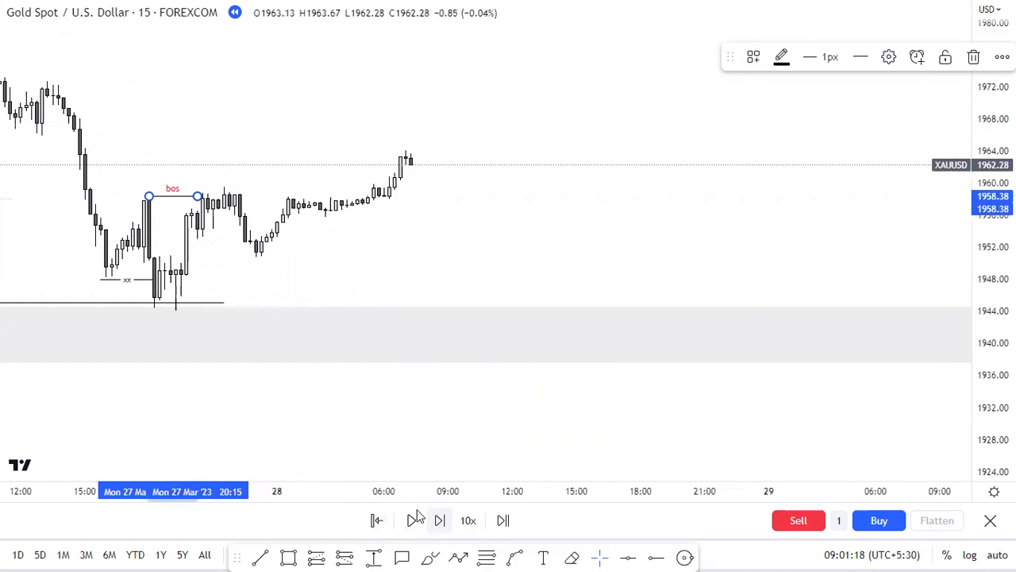
# Draw a horizontal trend line at about 1959.31 from 27 Mar 21:30 to 28 Mar 05:30 and apply the fbos drawing template
pyautogui.click(260, 557)
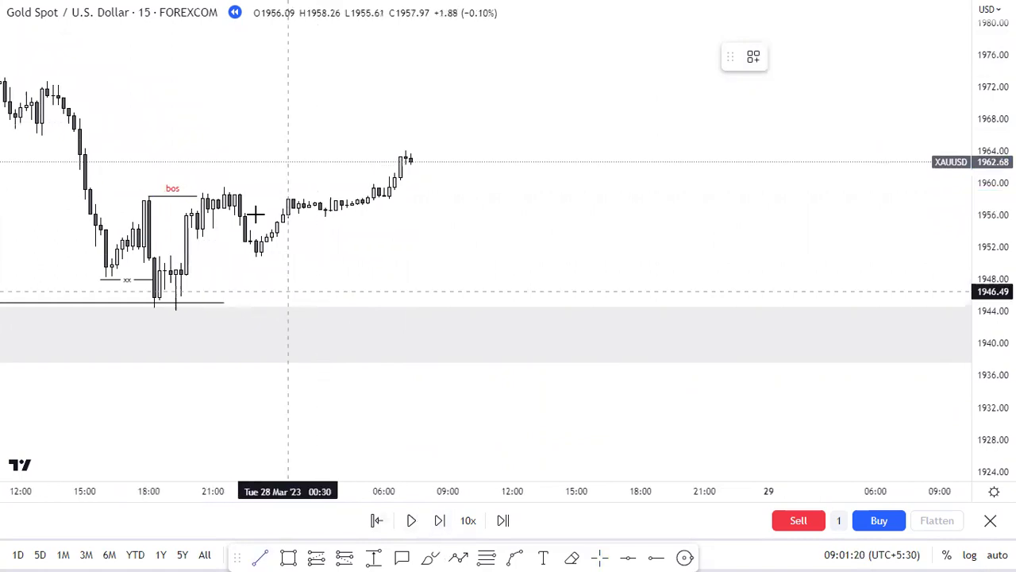
pyautogui.click(374, 188)
pyautogui.click(753, 56)
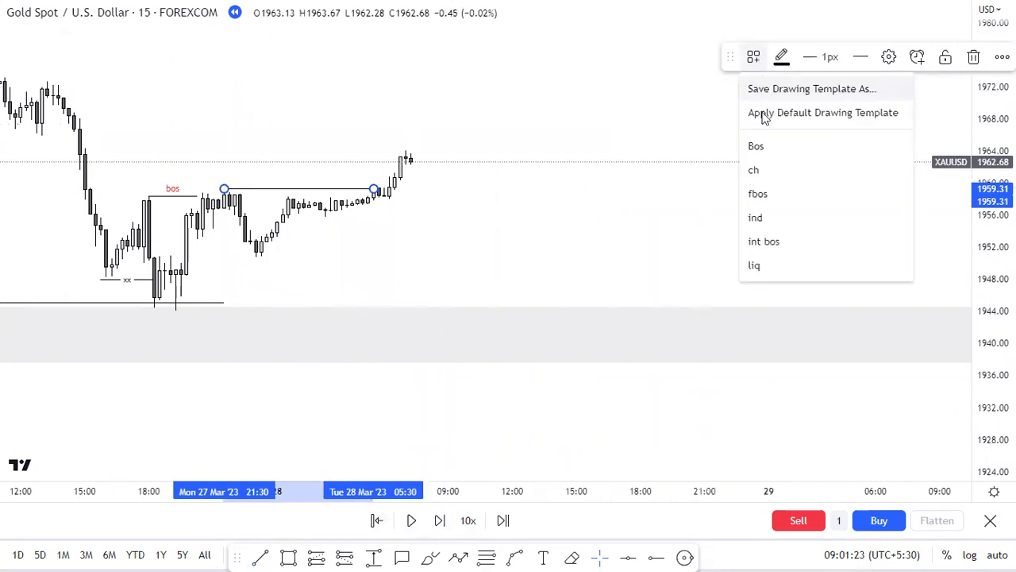
pyautogui.click(771, 199)
pyautogui.click(579, 146)
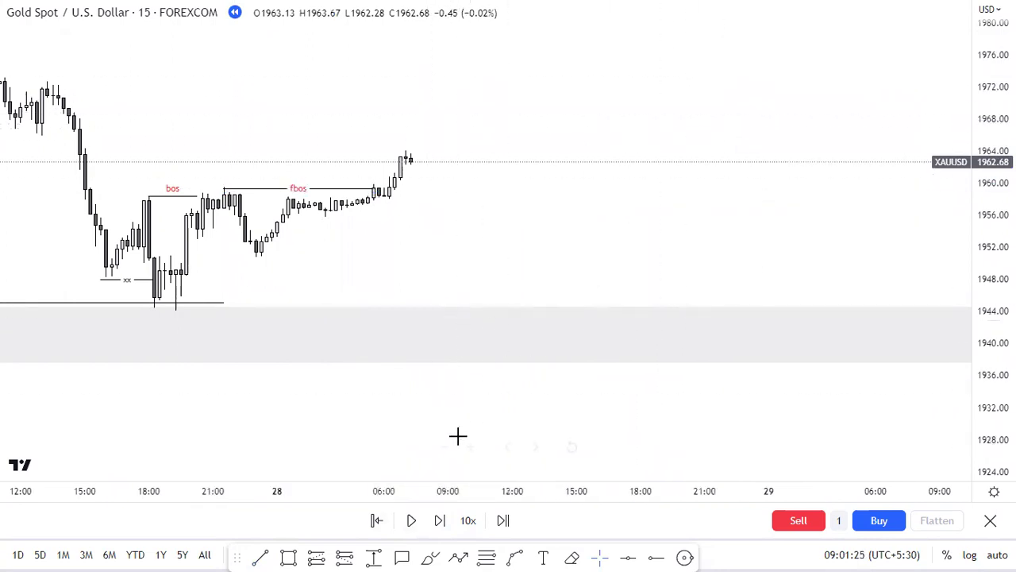
# Draw a horizontal trend line at about 1950.9 from the 27 Mar 23:00 low to about 28 Mar 11:45
pyautogui.click(259, 556)
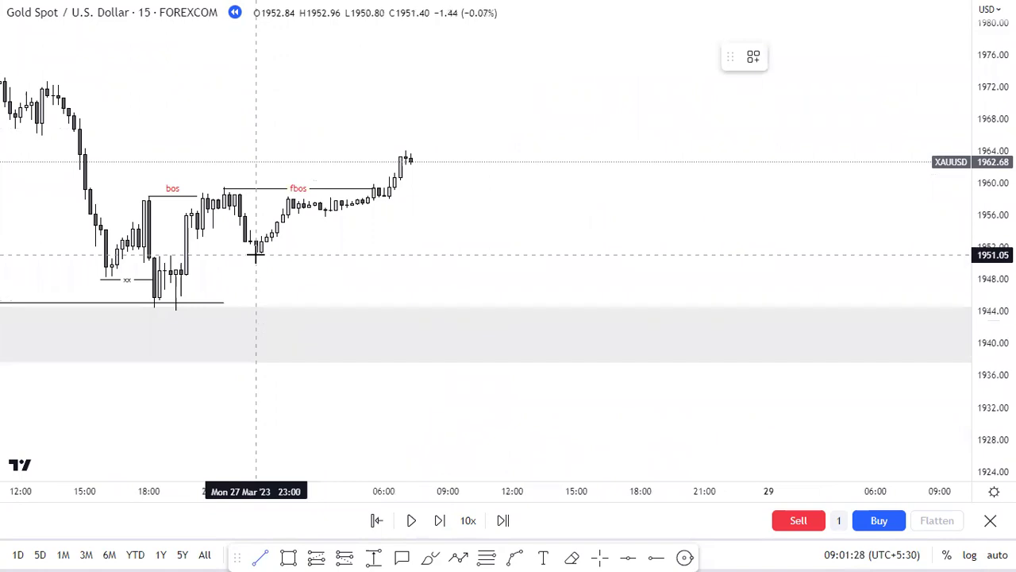
pyautogui.click(255, 256)
pyautogui.click(504, 232)
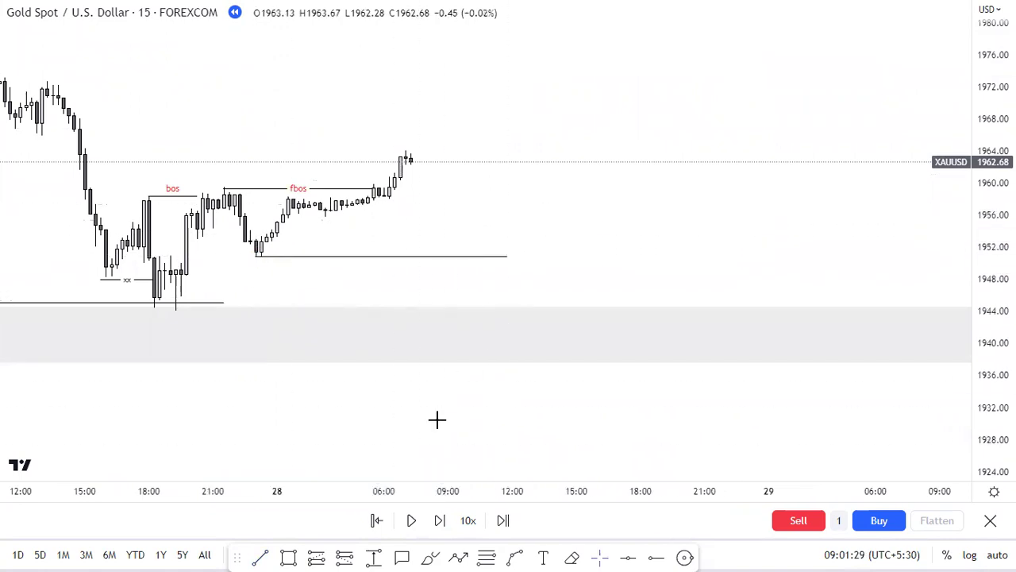
# Draw a rectangle zone from about 1950.02 to 1945.7, starting 27 Mar 19:30 and extended to about 28 Mar 20:15
pyautogui.click(287, 556)
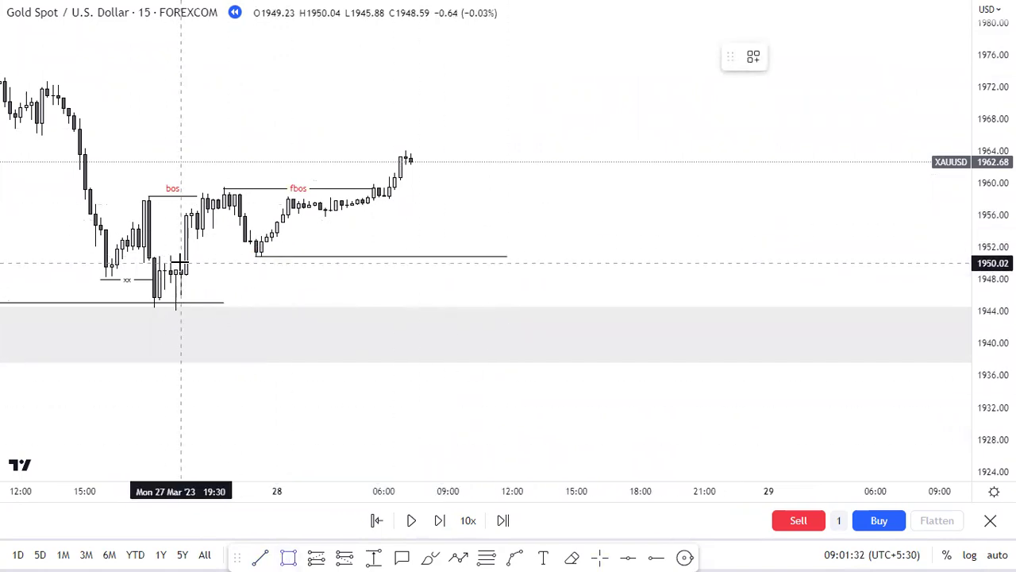
pyautogui.click(181, 262)
pyautogui.click(250, 297)
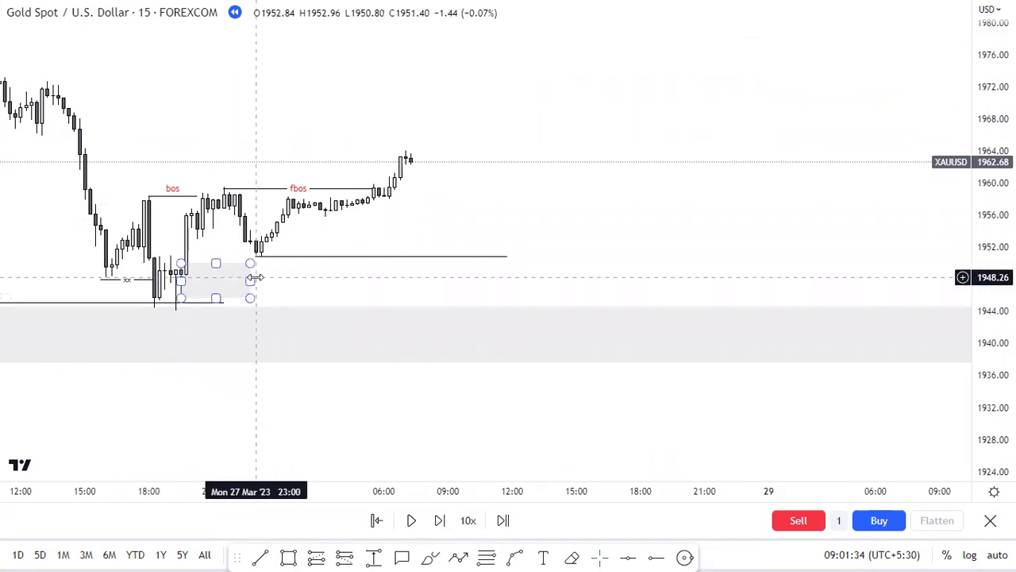
pyautogui.moveTo(253, 279); pyautogui.dragTo(688, 314)
# Advance the bar replay candle by candle to about 28 Mar 11:00
pyautogui.scroll(-5, 442, 109)
pyautogui.moveTo(597, 79); pyautogui.dragTo(400, 171)
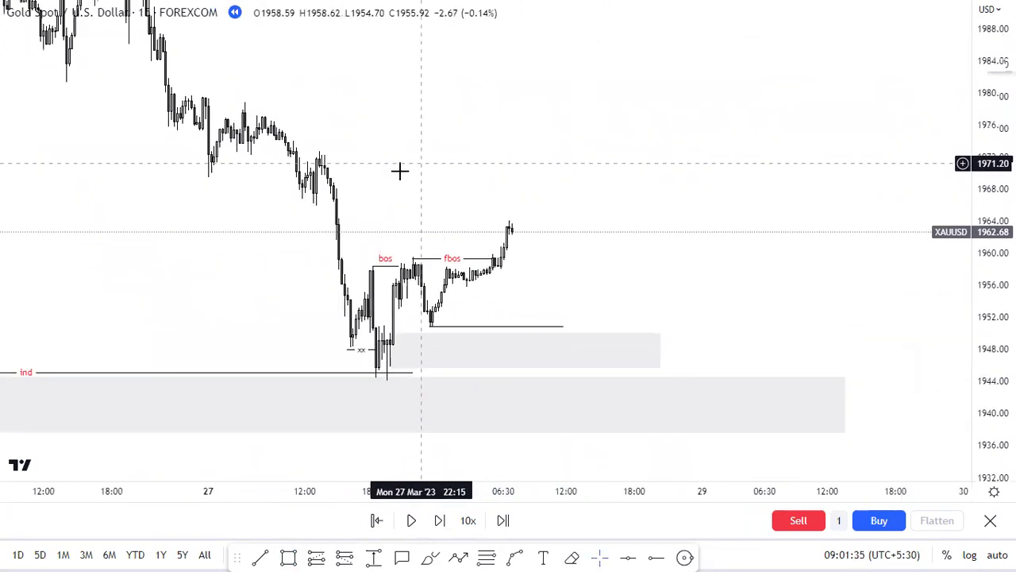
pyautogui.moveTo(462, 191); pyautogui.dragTo(431, 167)
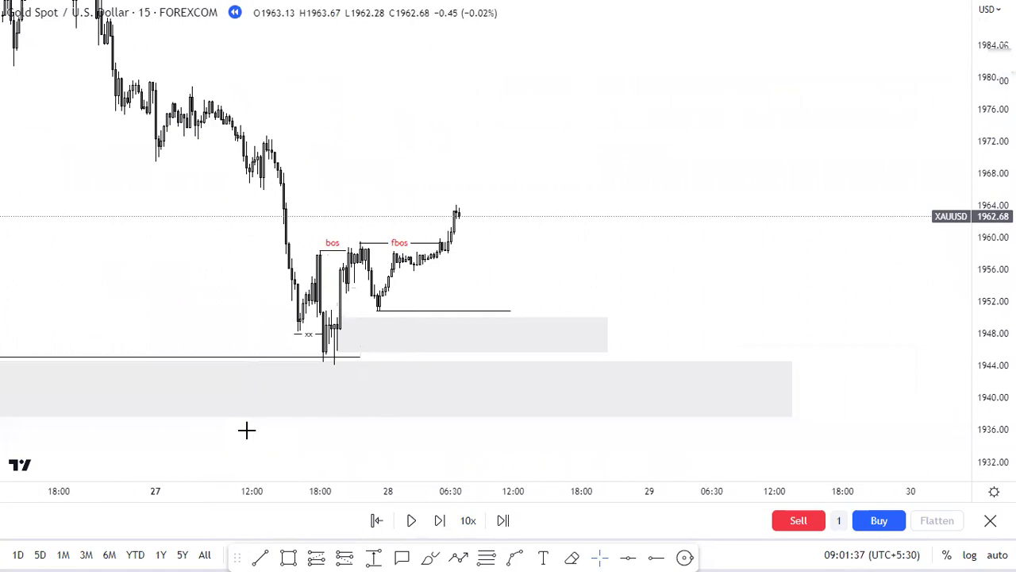
pyautogui.click(416, 521)
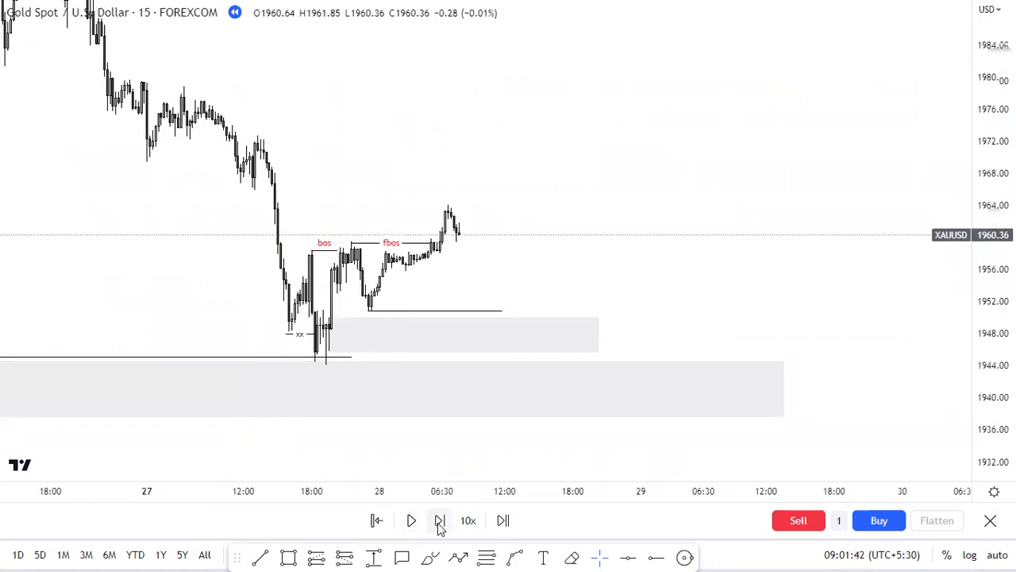
pyautogui.click(440, 528)
pyautogui.click(440, 528)
pyautogui.click(441, 527)
pyautogui.click(442, 528)
pyautogui.click(442, 527)
pyautogui.click(441, 527)
pyautogui.click(442, 527)
pyautogui.click(442, 527)
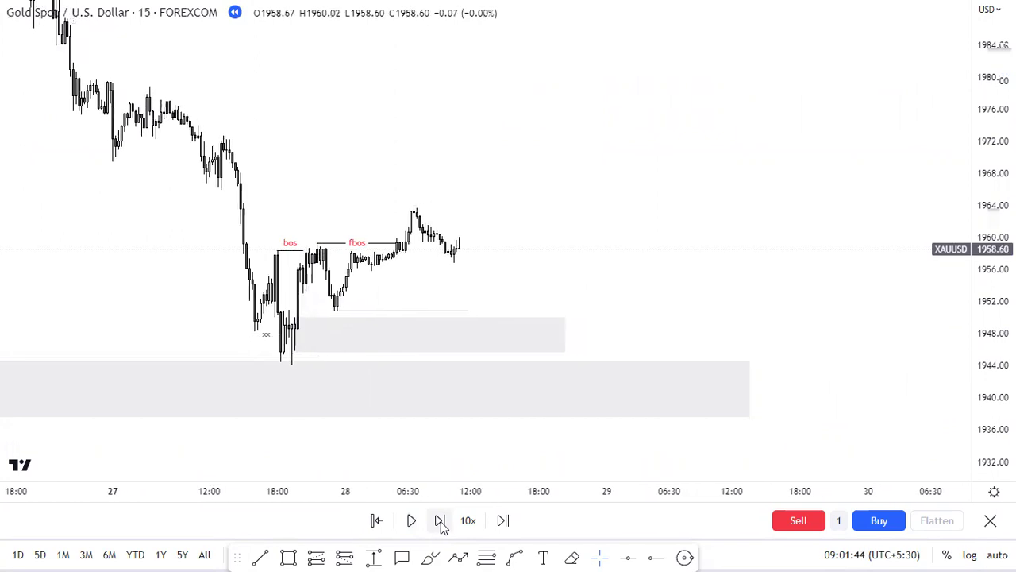
pyautogui.click(440, 522)
# Play the bar replay until price enters the upper rectangle zone, pausing at about 28 Mar 15:45
pyautogui.click(412, 520)
pyautogui.click(414, 520)
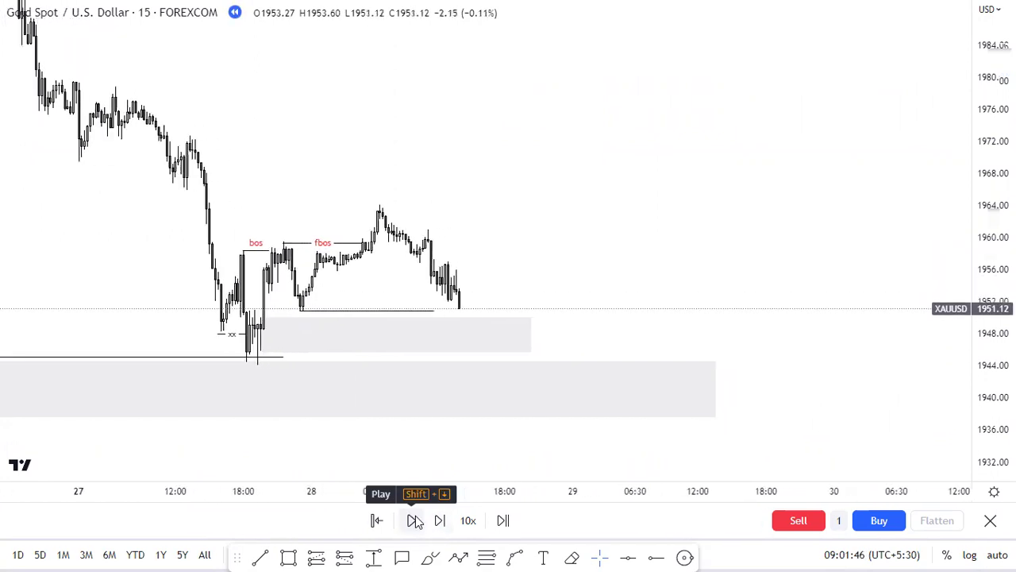
pyautogui.click(414, 520)
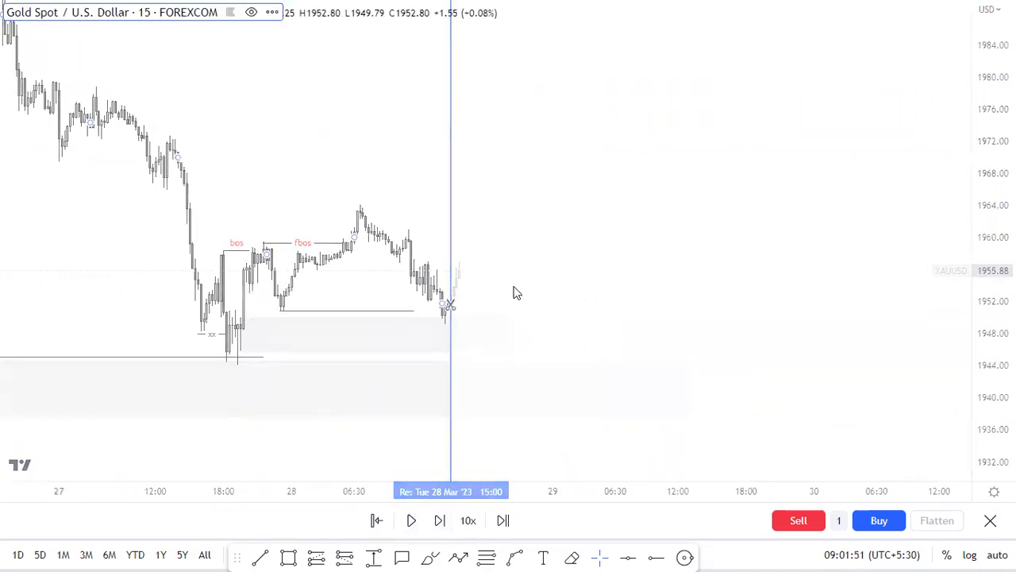
# Move the bar replay point back to Tue 28 Mar 14:45
pyautogui.scroll(8, 520, 284)
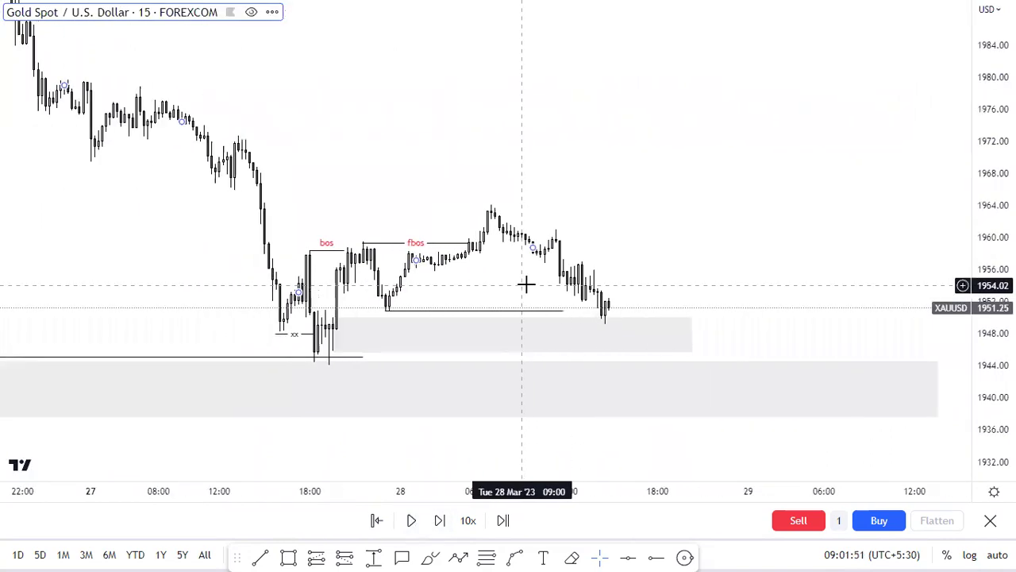
pyautogui.moveTo(781, 211); pyautogui.dragTo(610, 238)
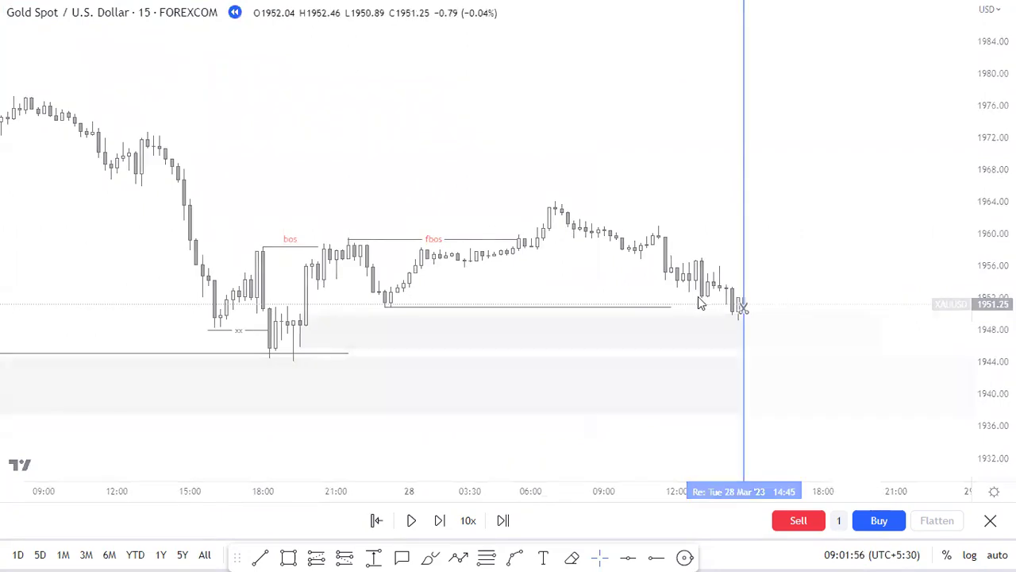
pyautogui.click(755, 217)
# Change the chart interval to 1 minute and enlarge the latest candles around the top of the upper zone
pyautogui.press('1')
pyautogui.press('Escape')
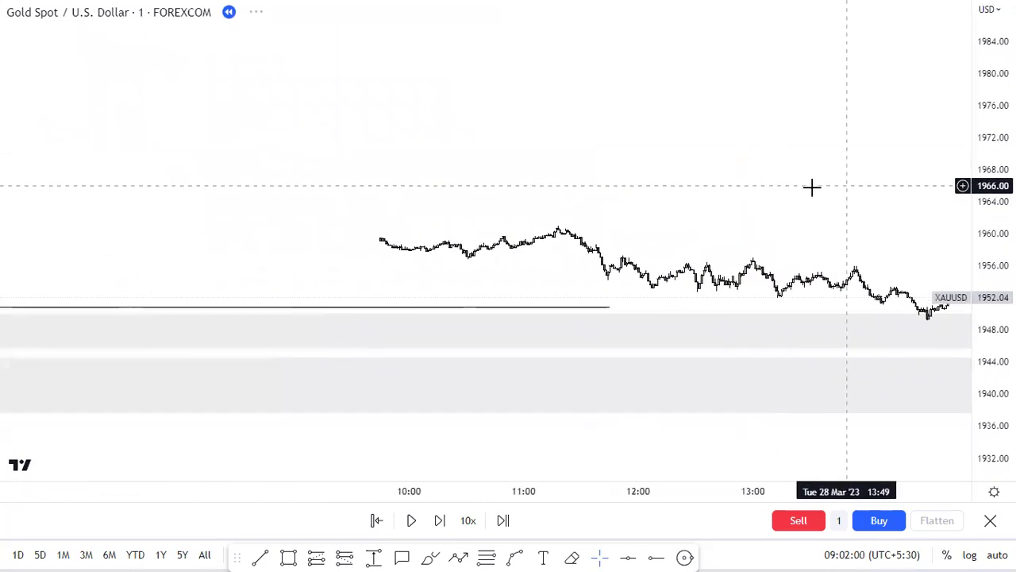
pyautogui.moveTo(992, 412); pyautogui.dragTo(991, 276)
pyautogui.moveTo(701, 221); pyautogui.dragTo(537, 86)
pyautogui.moveTo(993, 349); pyautogui.dragTo(992, 178)
pyautogui.scroll(4, 746, 226)
pyautogui.moveTo(604, 190); pyautogui.dragTo(689, 243)
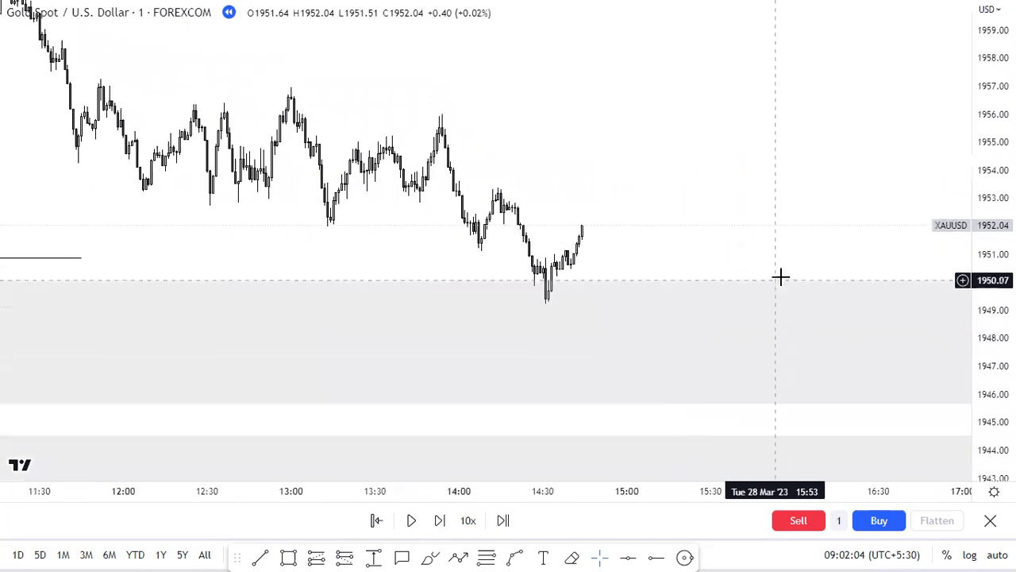
pyautogui.moveTo(731, 195); pyautogui.dragTo(778, 196)
pyautogui.moveTo(992, 306); pyautogui.dragTo(992, 201)
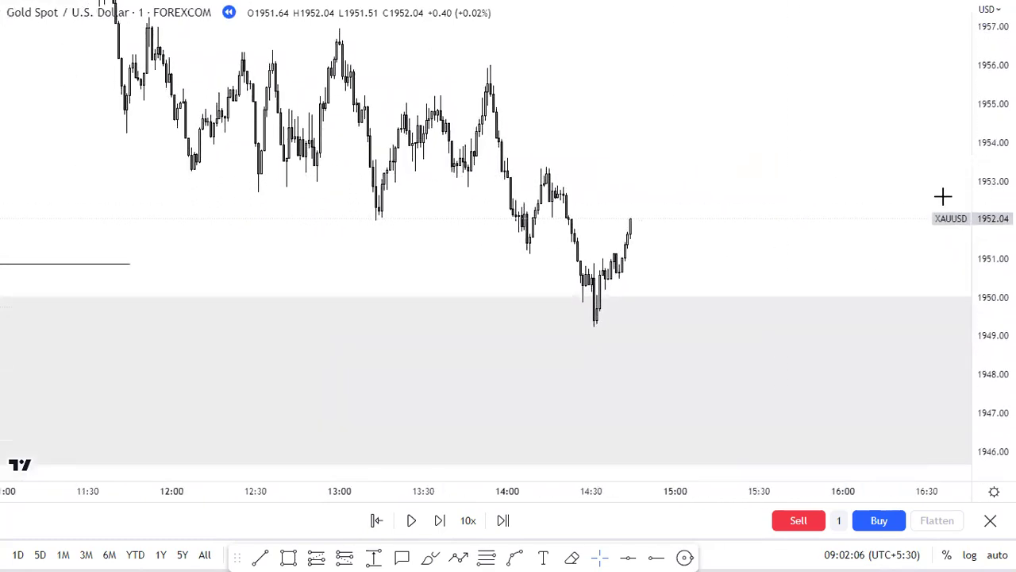
pyautogui.scroll(3, 730, 191)
pyautogui.scroll(3, 730, 191)
pyautogui.moveTo(989, 268); pyautogui.dragTo(987, 165)
pyautogui.moveTo(507, 215); pyautogui.dragTo(846, 220)
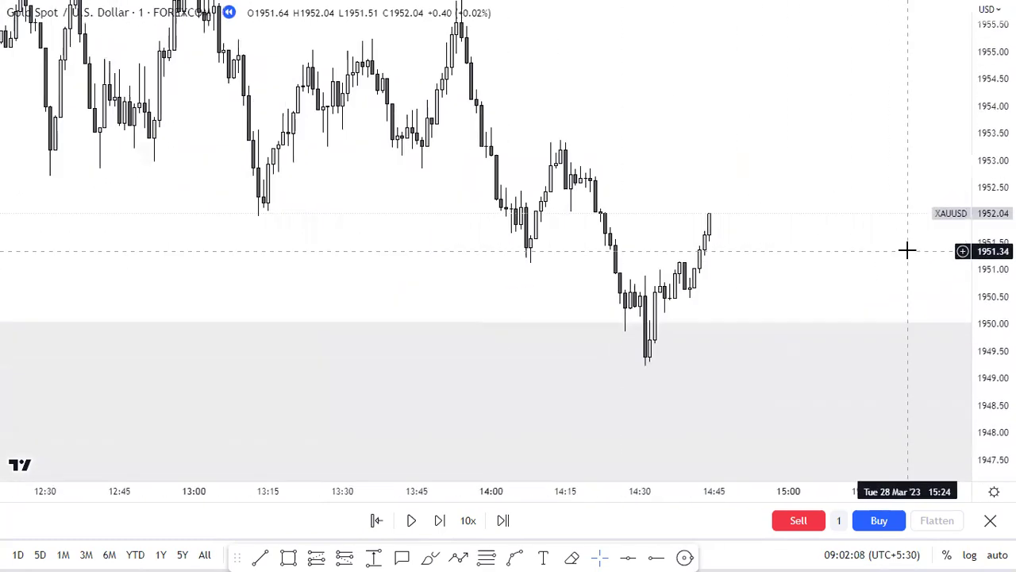
pyautogui.scroll(4, 908, 249)
pyautogui.moveTo(988, 351); pyautogui.dragTo(980, 275)
pyautogui.scroll(2, 957, 275)
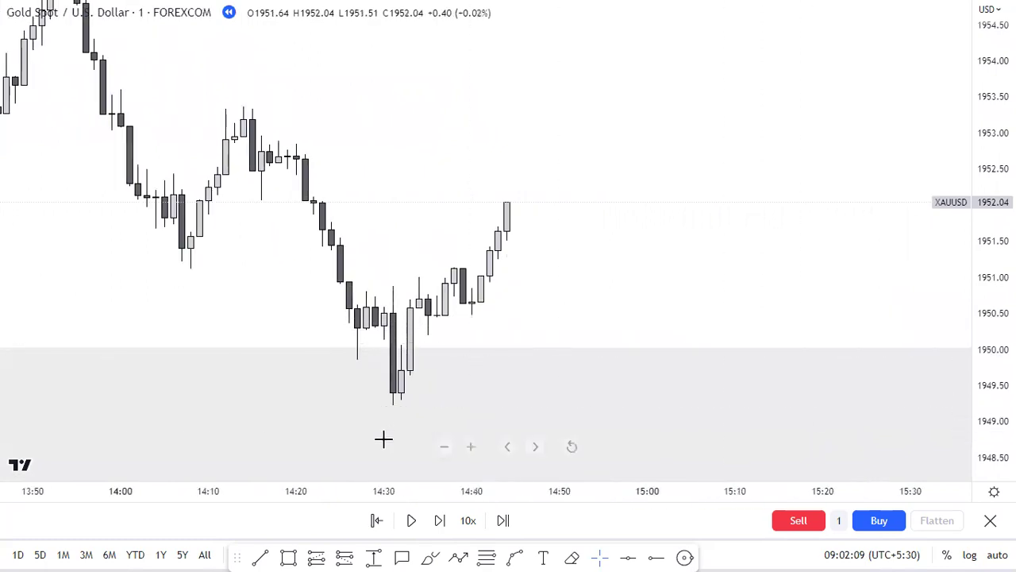
# Draw a horizontal trend line at about 1949.87 from 28 Mar 14:27 to 14:31
pyautogui.hotkey('alt', 't')
pyautogui.click(392, 359)
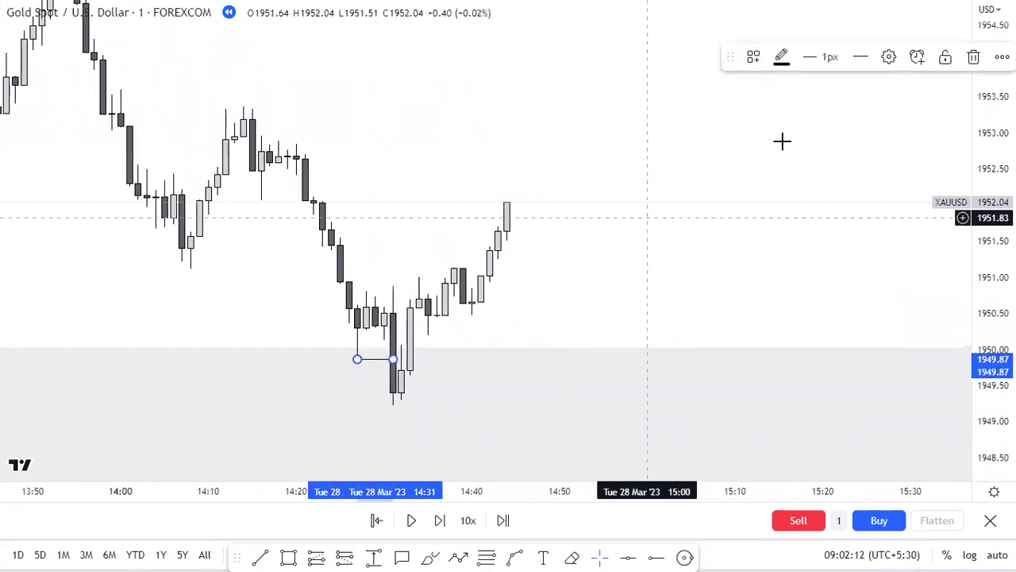
pyautogui.click(687, 111)
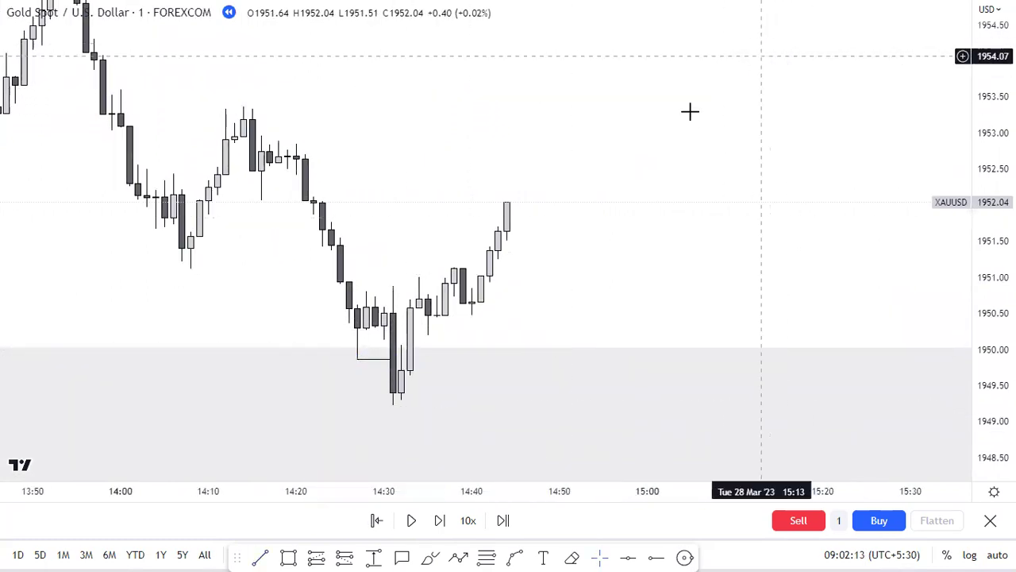
# Apply the ind drawing template to the short line at 1949.87
pyautogui.click(389, 361)
pyautogui.click(749, 77)
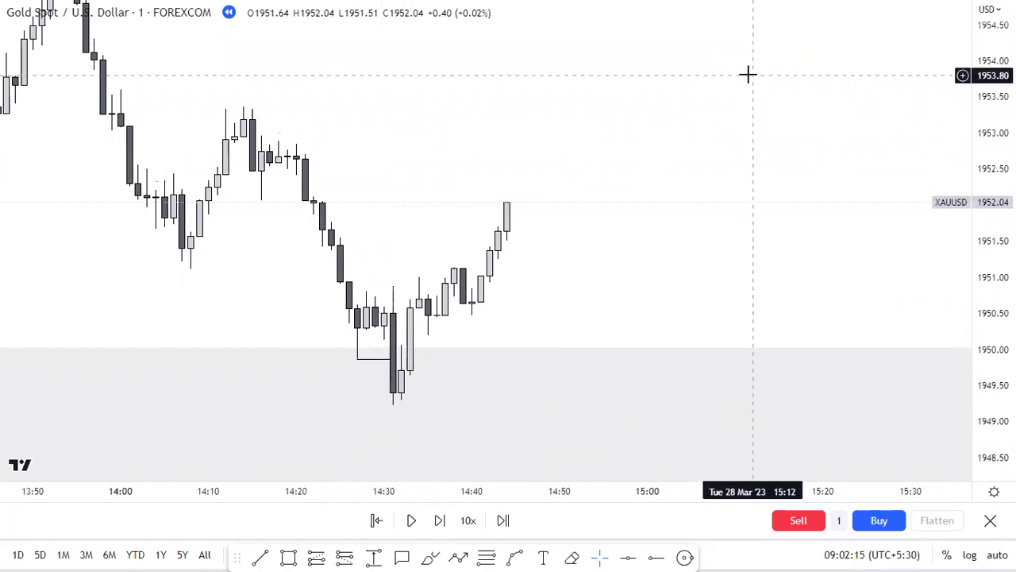
pyautogui.click(377, 362)
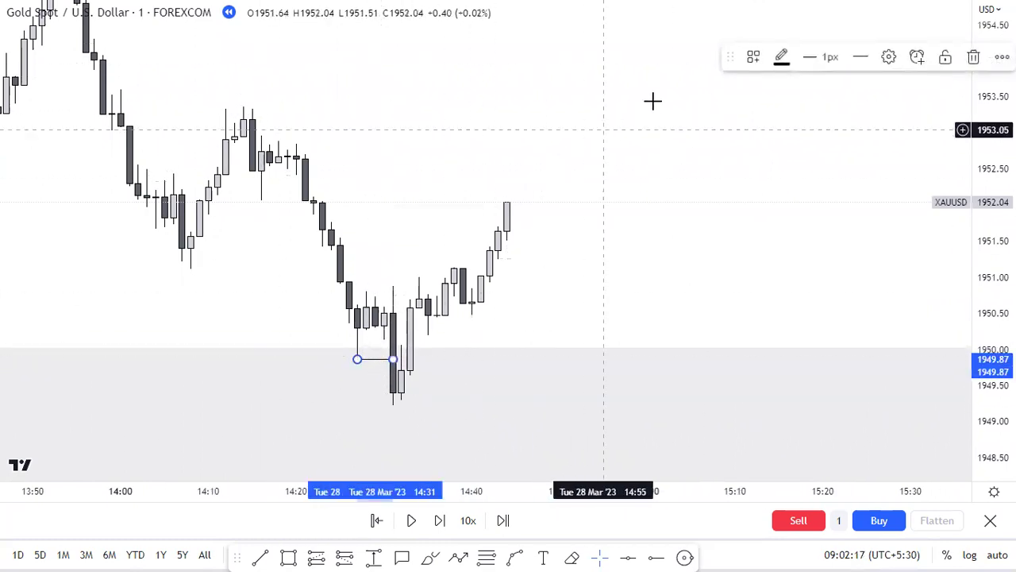
pyautogui.click(749, 62)
pyautogui.click(751, 219)
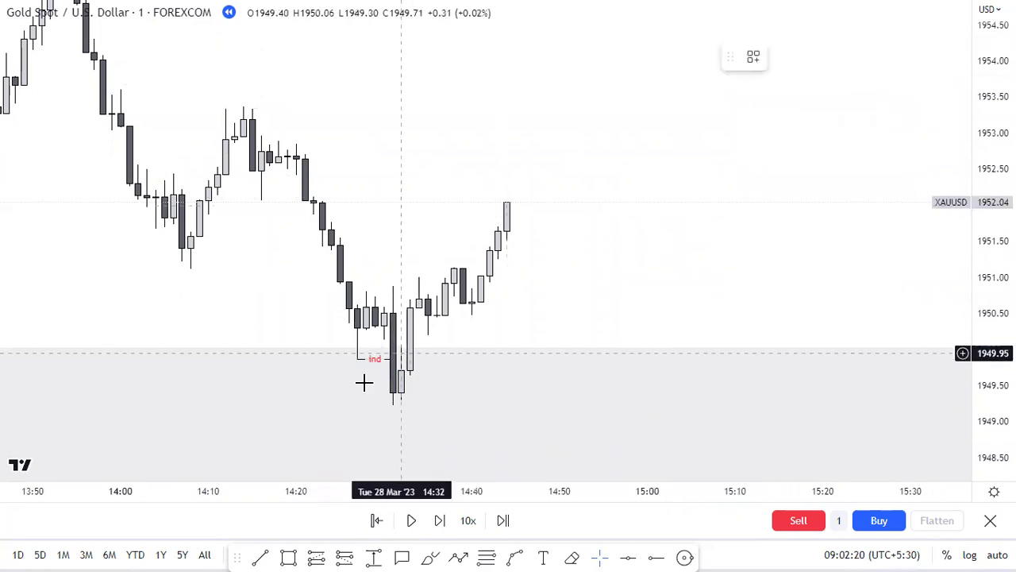
# Switch the short line at 1949.87 to the liq drawing template
pyautogui.click(779, 57)
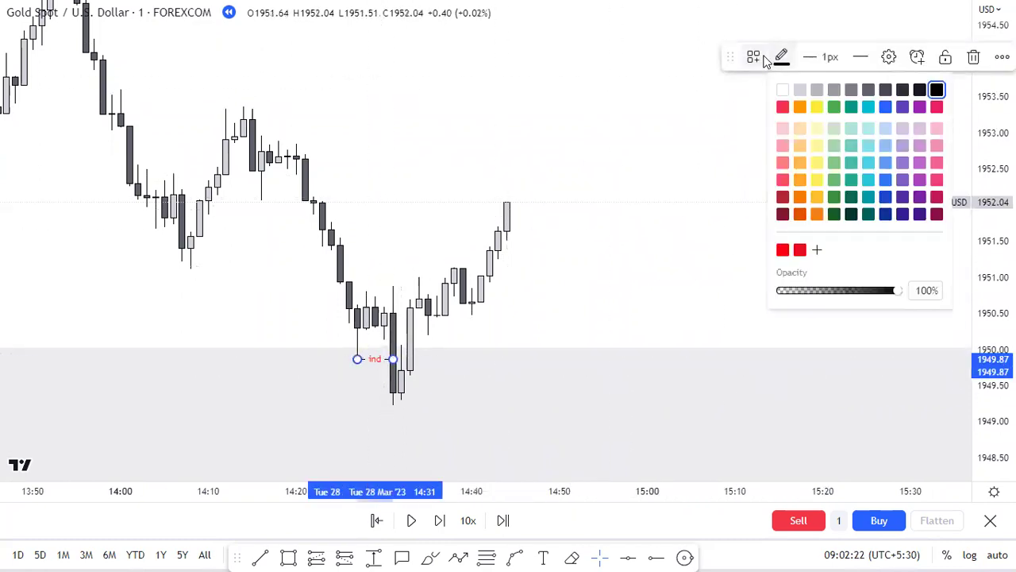
pyautogui.click(752, 57)
pyautogui.click(760, 265)
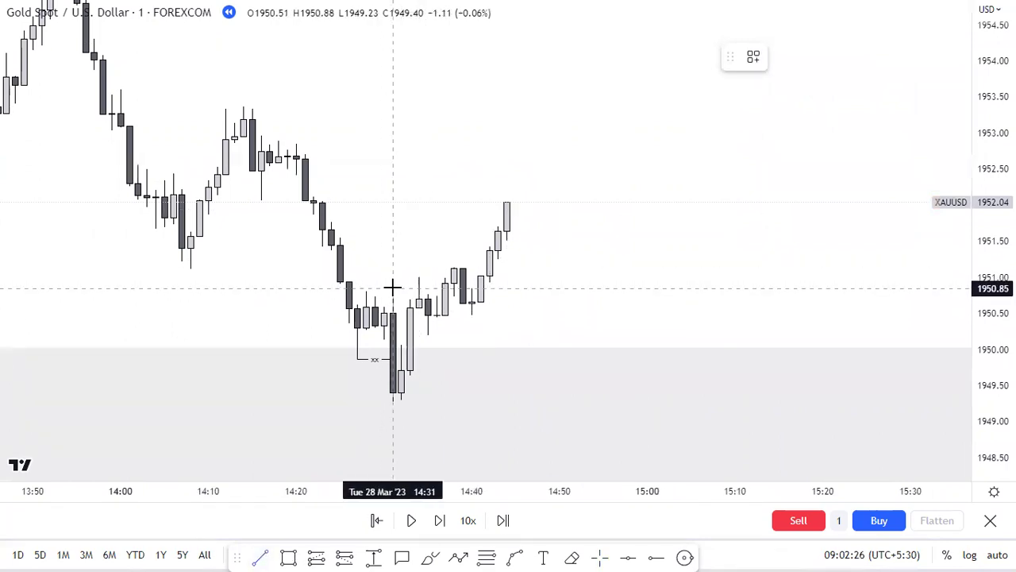
# Finish a horizontal trend line at 1950.85 from 14:31 to about 14:34 and apply the Bos drawing template
pyautogui.click(420, 284)
pyautogui.click(753, 57)
pyautogui.click(758, 147)
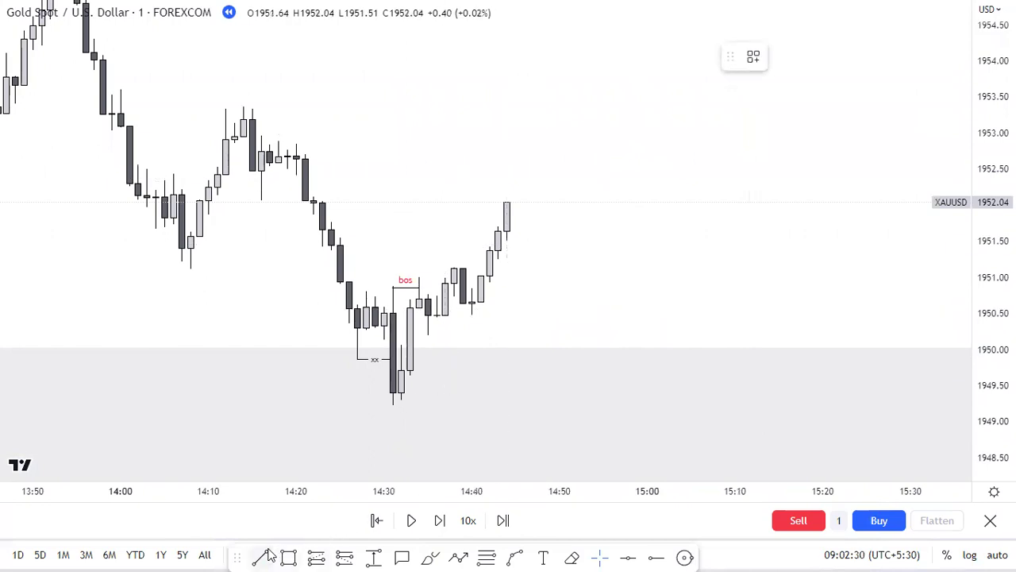
# Draw a horizontal trend line at 1950.19 from 14:35 to 14:59 and apply the ind drawing template
pyautogui.click(426, 335)
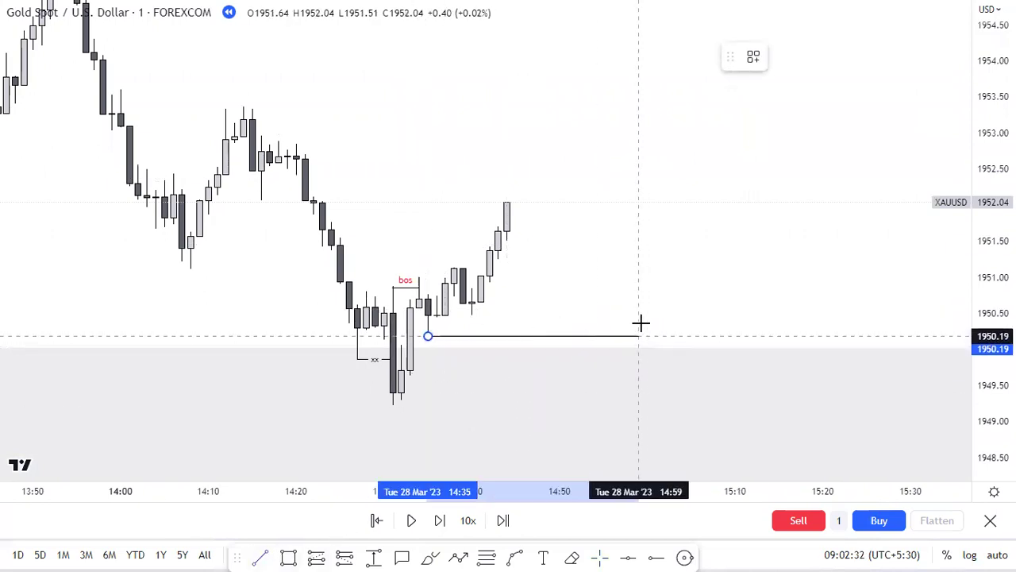
pyautogui.click(638, 335)
pyautogui.click(752, 57)
pyautogui.click(764, 216)
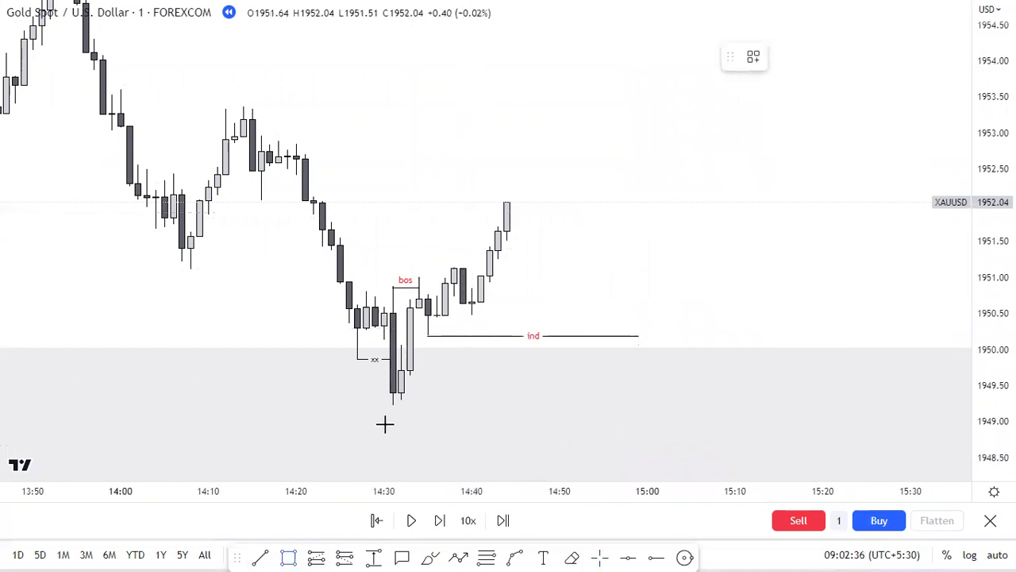
# Draw a rectangle demand zone from the 14:31 candle to about 15:09, between about 1949.2 and 1950.1
pyautogui.click(413, 410)
pyautogui.moveTo(401, 377); pyautogui.dragTo(725, 376)
pyautogui.click(689, 285)
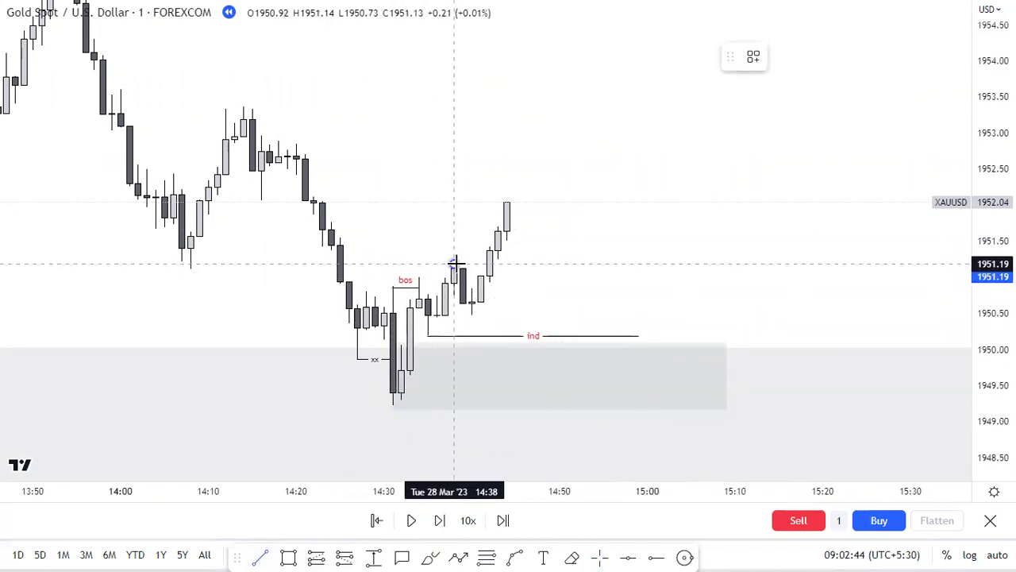
# Draw a short horizontal line at 1951.19 from 14:38 to 14:42 and apply the fbos drawing template
pyautogui.click(753, 57)
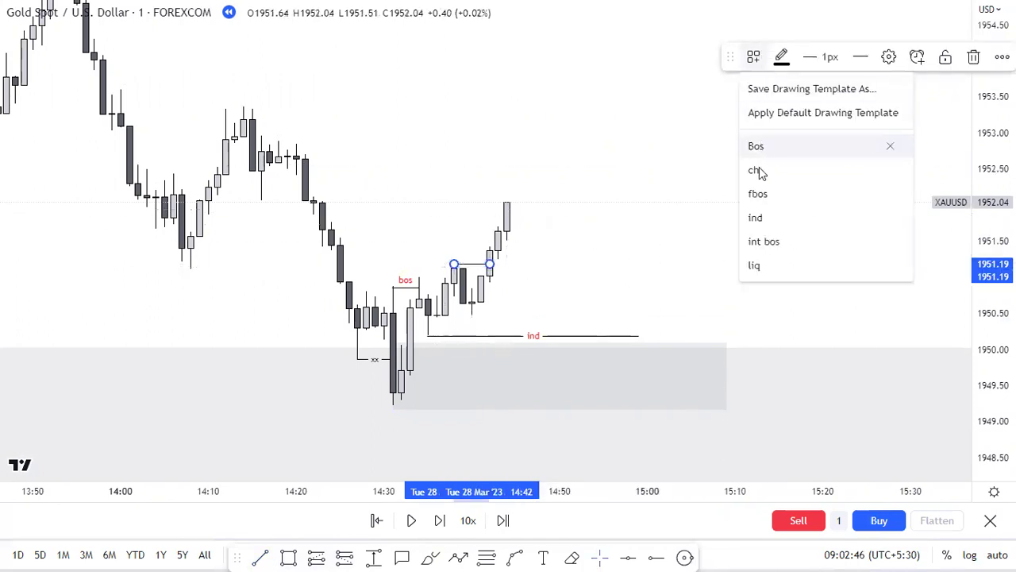
pyautogui.click(760, 195)
# Place a long position on the small demand zone with entry at 1950.06 and stop at 1949.17
pyautogui.moveTo(692, 164); pyautogui.dragTo(656, 146)
pyautogui.scroll(-2, 657, 146)
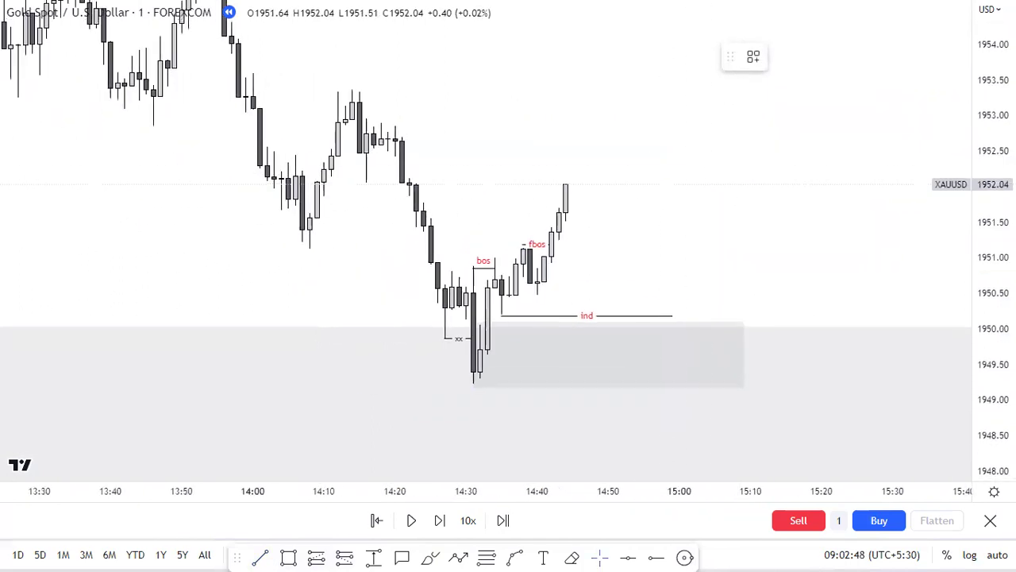
pyautogui.moveTo(993, 178); pyautogui.dragTo(992, 239)
pyautogui.moveTo(772, 252); pyautogui.dragTo(580, 216)
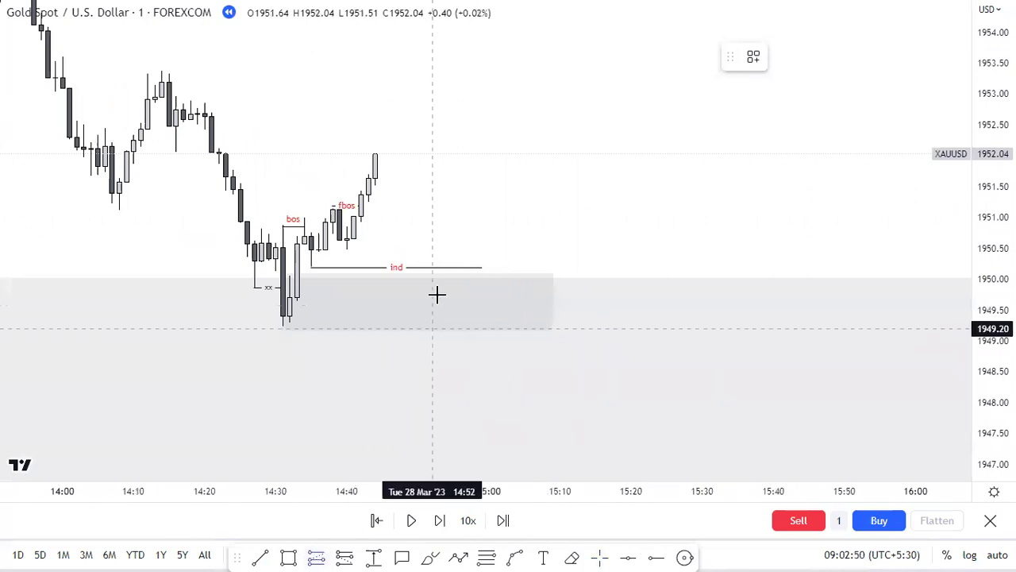
pyautogui.moveTo(422, 274); pyautogui.dragTo(439, 328)
# Raise the long position's target to the prior swing high at 1964.09
pyautogui.scroll(-6, 562, 111)
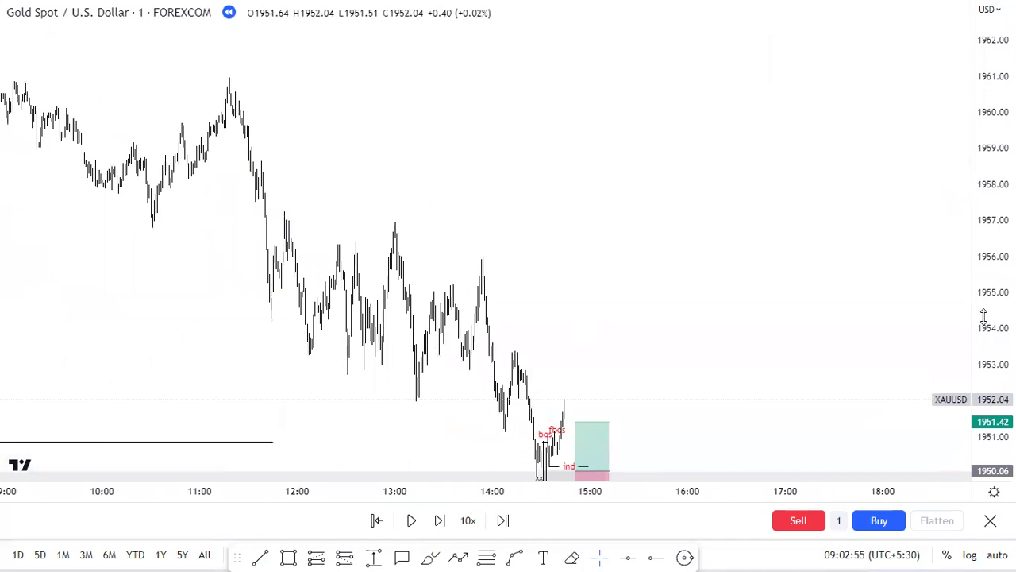
pyautogui.moveTo(983, 317); pyautogui.dragTo(983, 401)
pyautogui.scroll(-8, 627, 213)
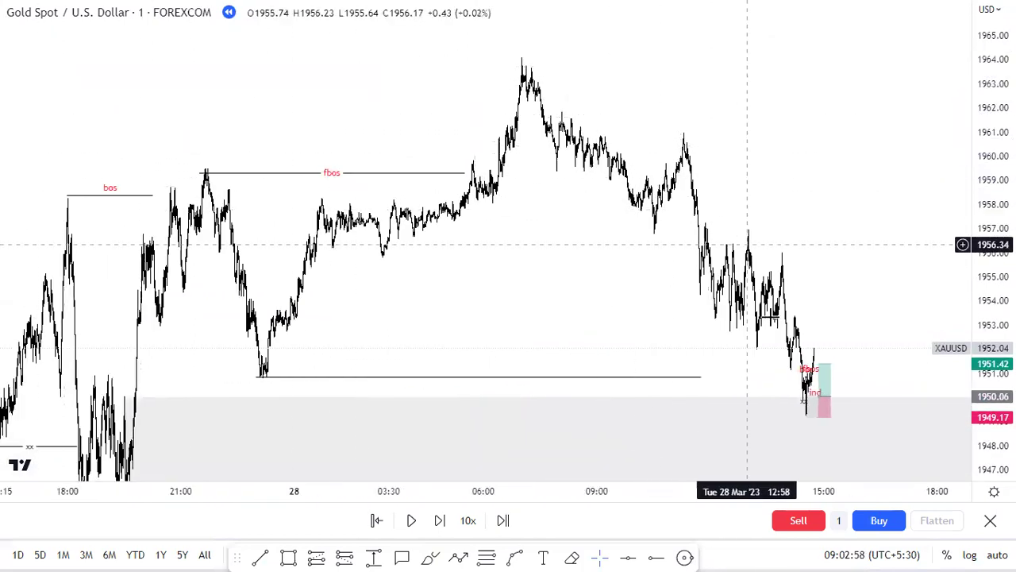
pyautogui.moveTo(819, 364); pyautogui.dragTo(755, 57)
# Widen the long position's time span to about 15:37
pyautogui.scroll(3, 572, 189)
pyautogui.scroll(5, 572, 189)
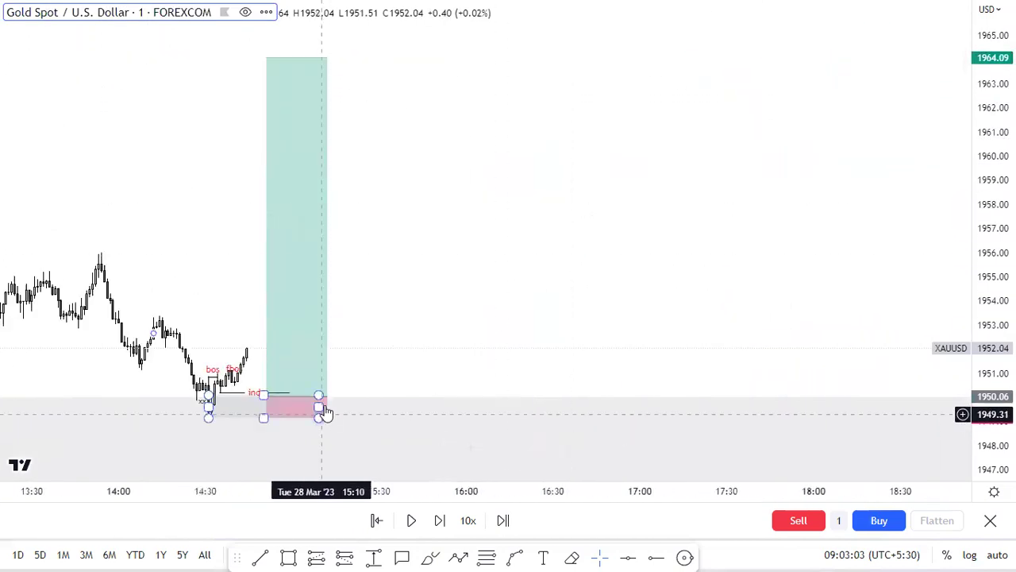
pyautogui.click(326, 397)
pyautogui.moveTo(323, 399); pyautogui.dragTo(400, 396)
# Play the bar replay forward on the 1-minute chart to follow the long position
pyautogui.moveTo(503, 322); pyautogui.dragTo(627, 286)
pyautogui.click(412, 521)
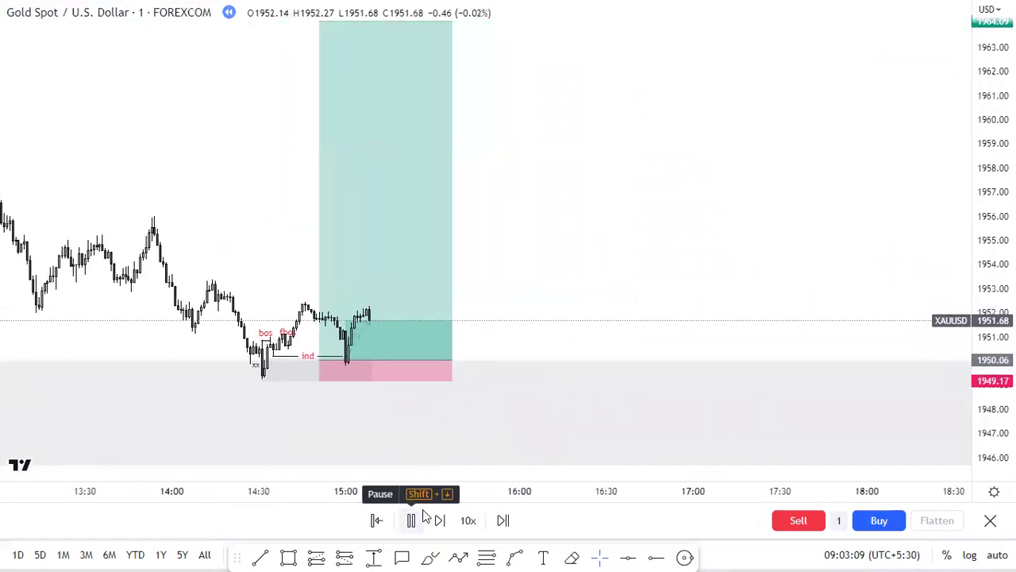
pyautogui.scroll(-1, 754, 214)
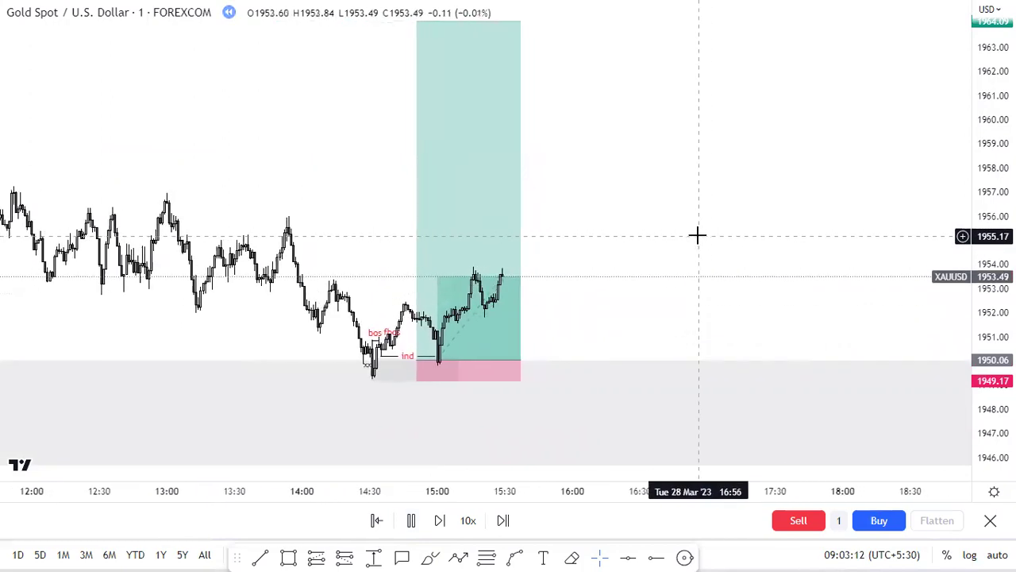
pyautogui.scroll(-1, 693, 235)
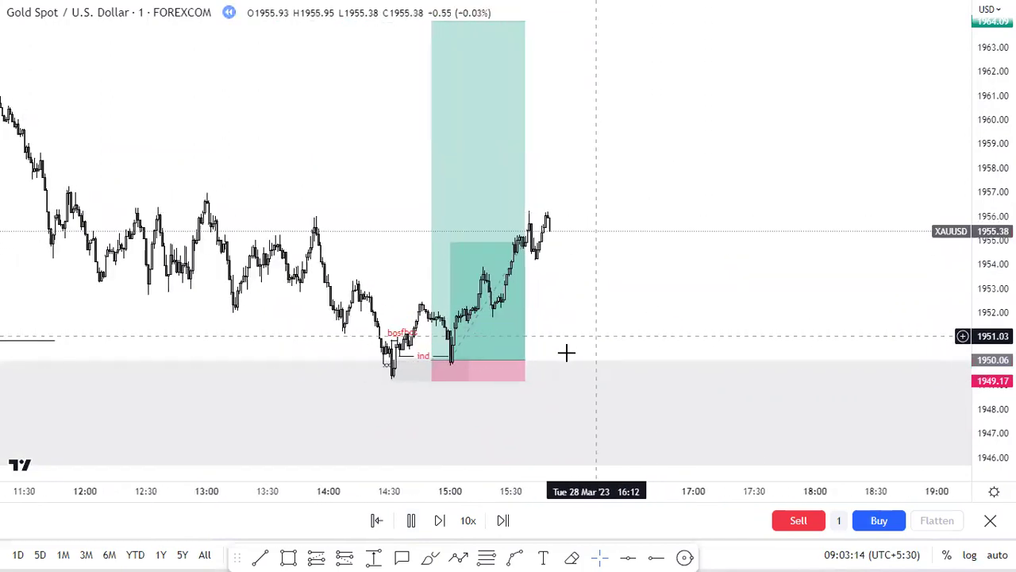
# On the 15-minute interval, widen the long position and replay price until it passes the 1964.09 target
pyautogui.write('15')
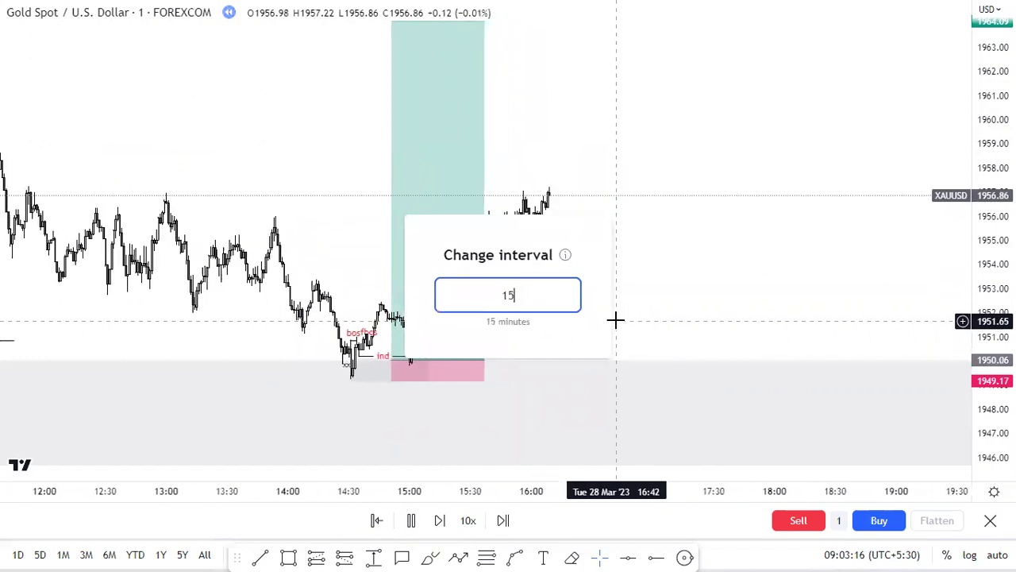
pyautogui.press('Return')
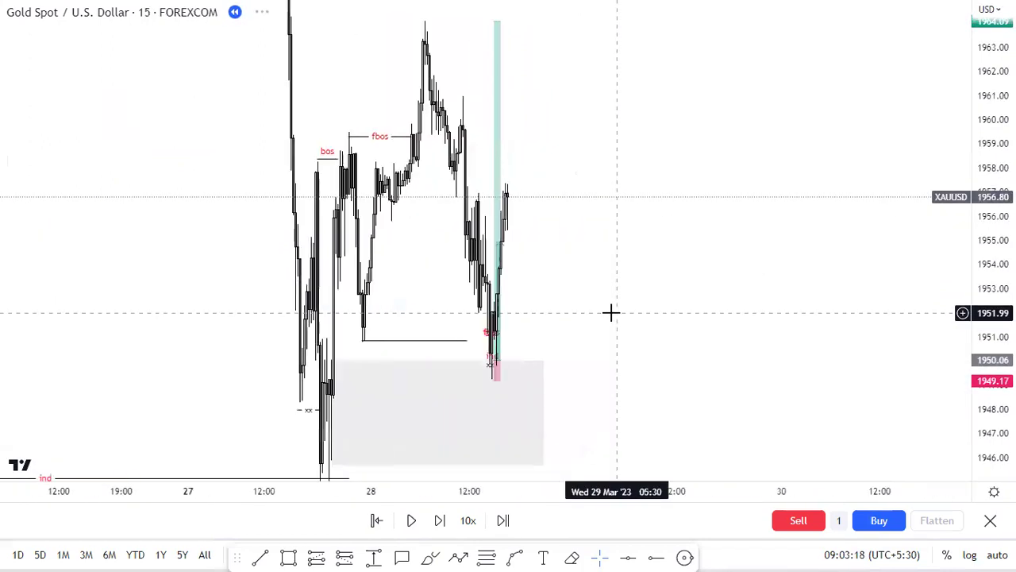
pyautogui.click(494, 366)
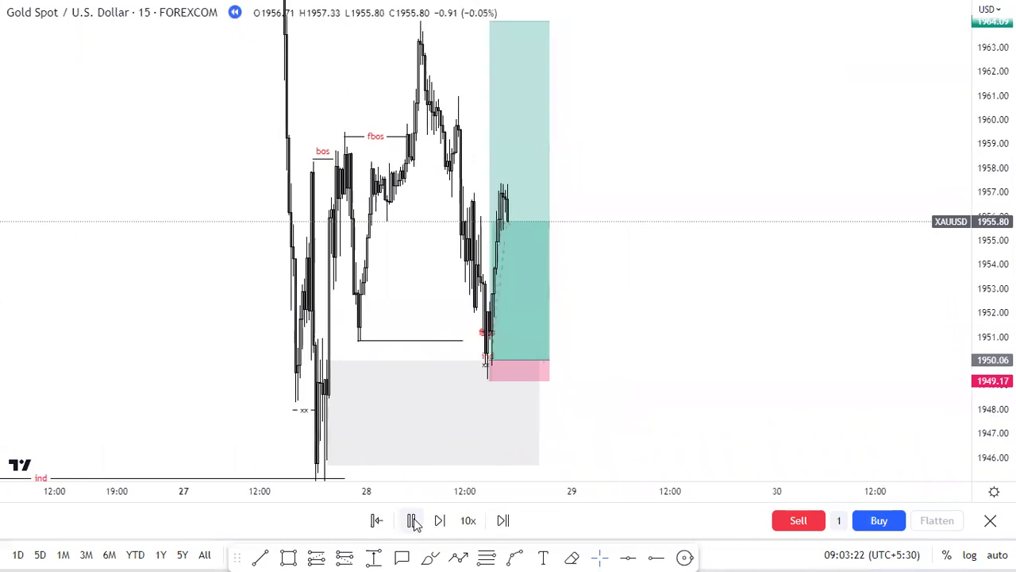
pyautogui.click(412, 521)
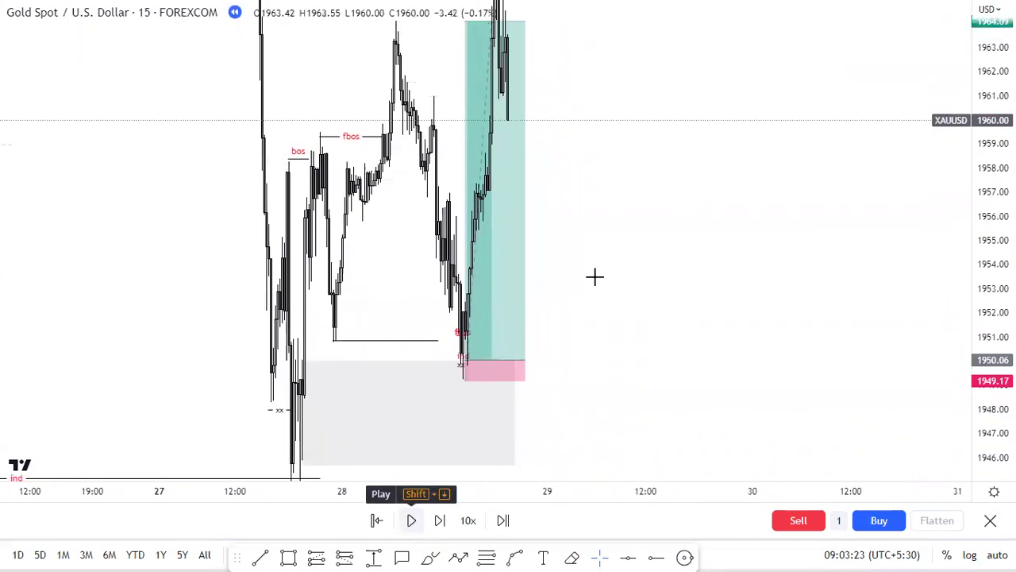
# Examine the marked demand zones, liquidity, inducement and structure breaks leading to the long position on the 15-minute chart
pyautogui.scroll(2, 560, 277)
pyautogui.scroll(-5, 689, 266)
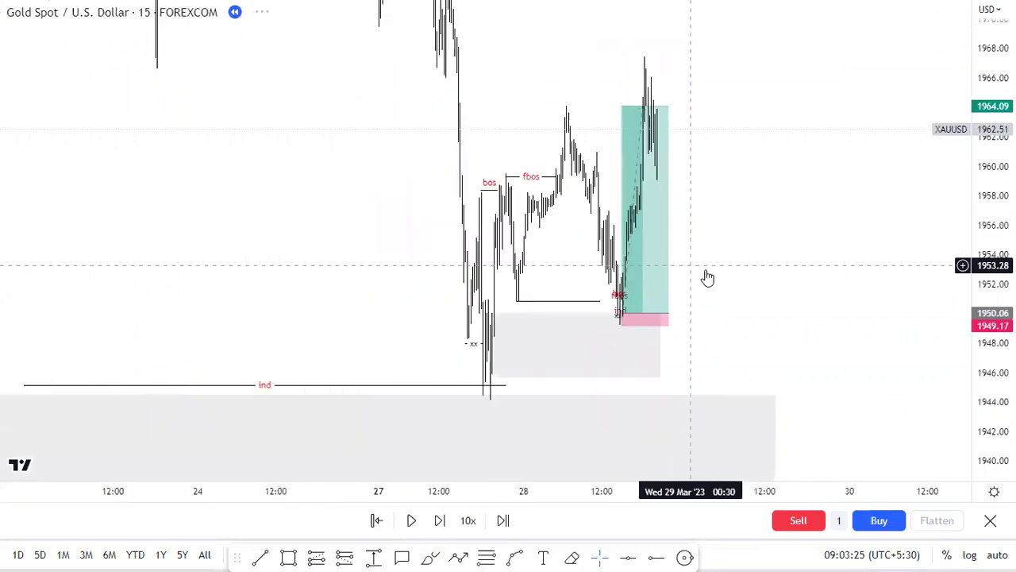
pyautogui.scroll(-3, 826, 181)
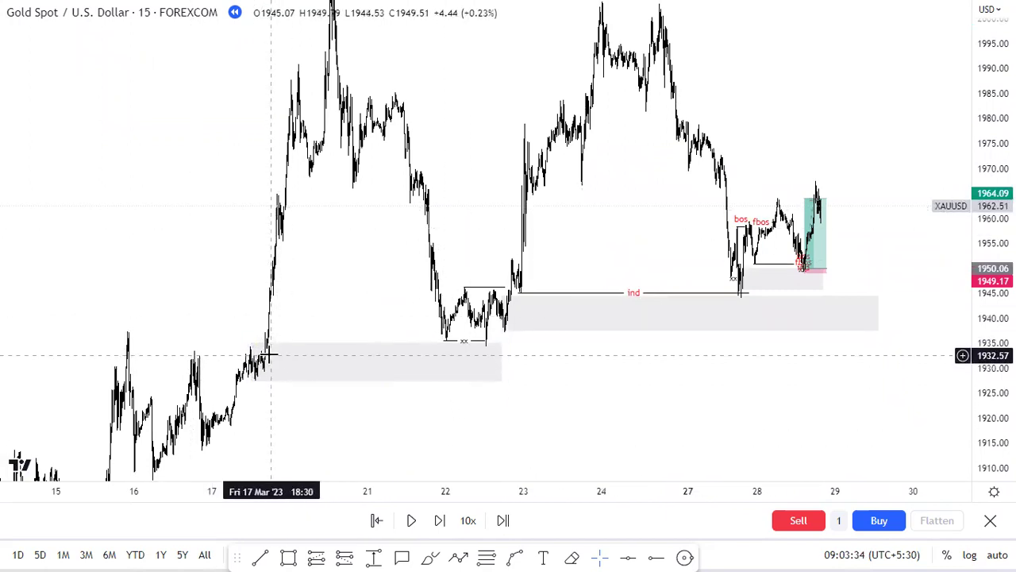
pyautogui.click(249, 378)
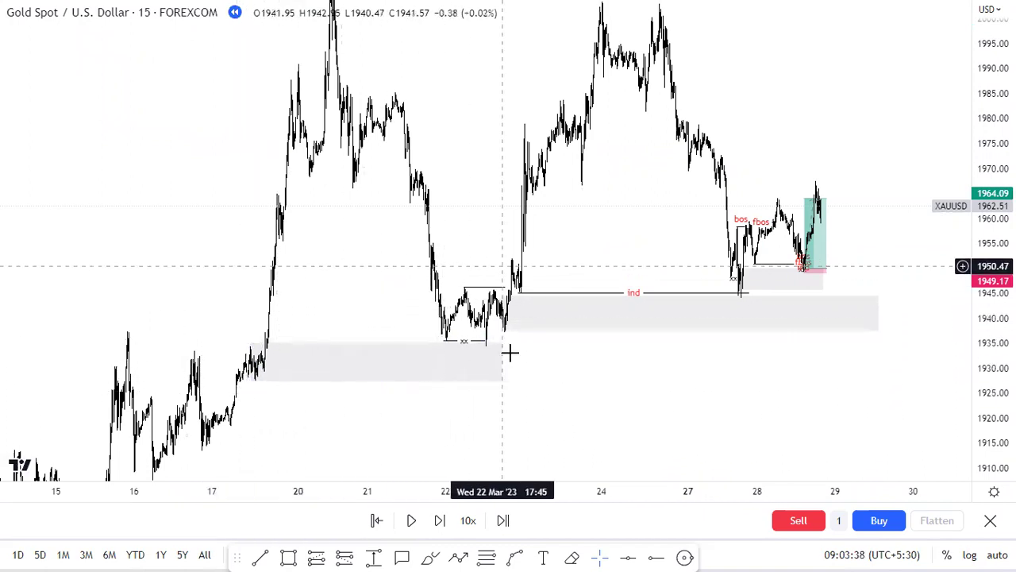
pyautogui.click(471, 342)
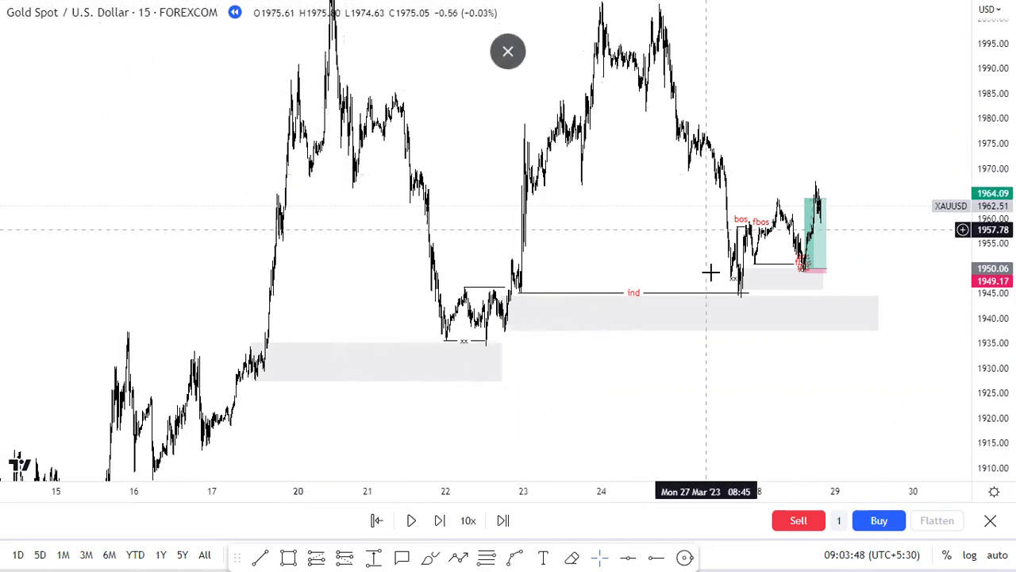
pyautogui.scroll(6, 747, 302)
pyautogui.moveTo(988, 322); pyautogui.dragTo(988, 212)
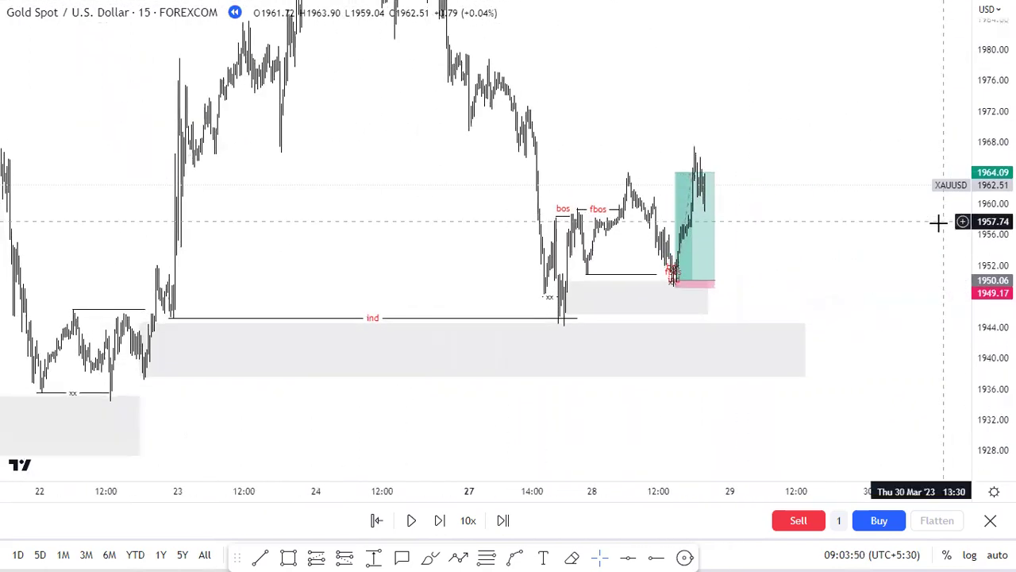
pyautogui.scroll(8, 635, 270)
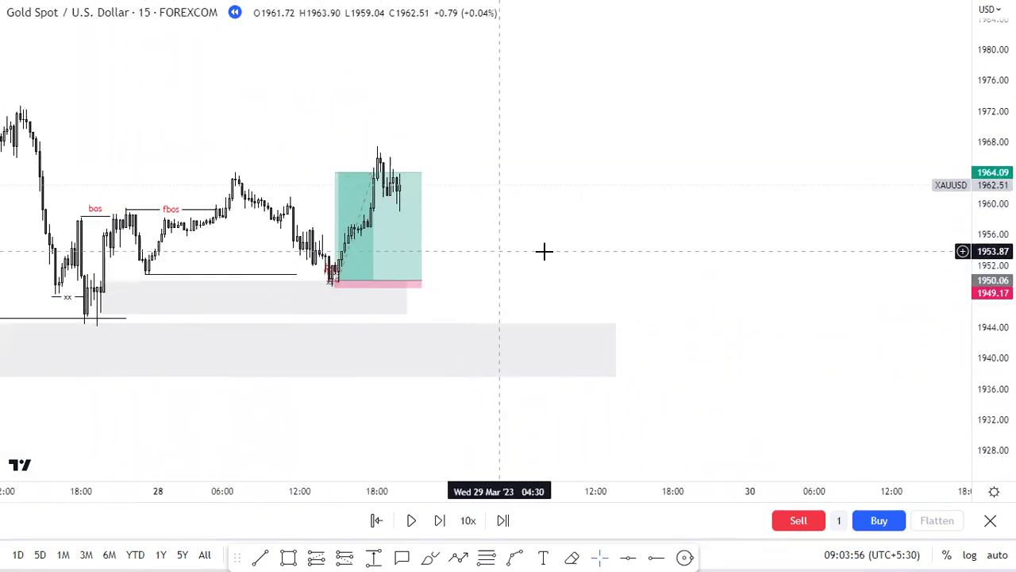
pyautogui.scroll(-2, 549, 242)
pyautogui.scroll(-1, 674, 225)
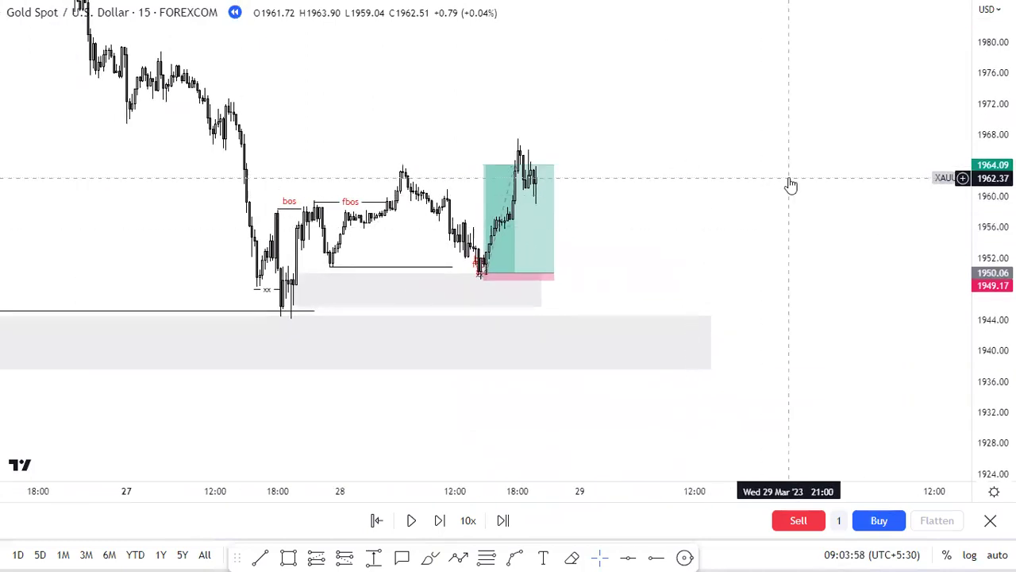
# Reset the chart view and leave fullscreen mode
pyautogui.rightClick(783, 127)
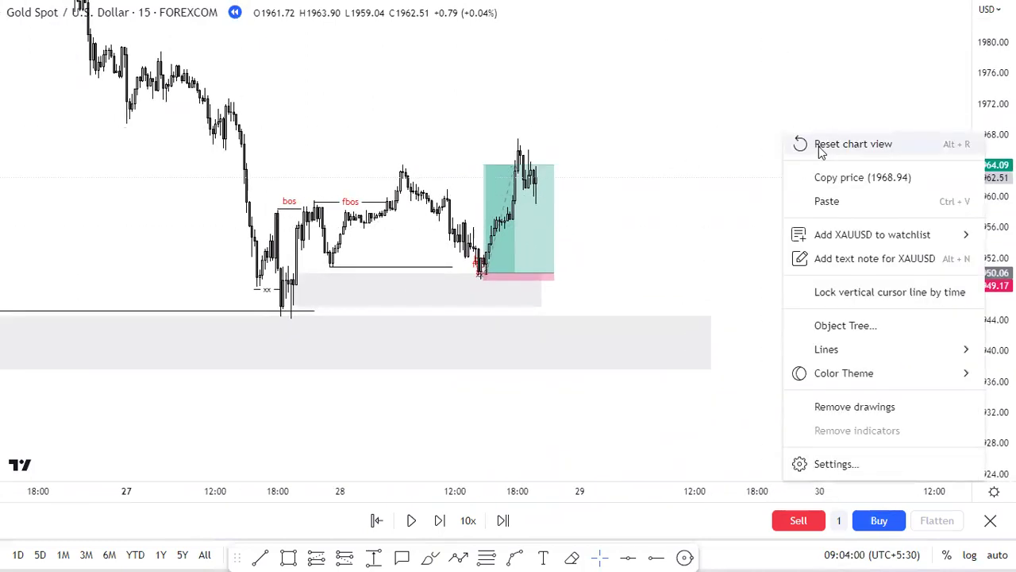
pyautogui.click(821, 146)
pyautogui.scroll(-2, 751, 186)
pyautogui.scroll(1, 710, 176)
pyautogui.press('Escape')
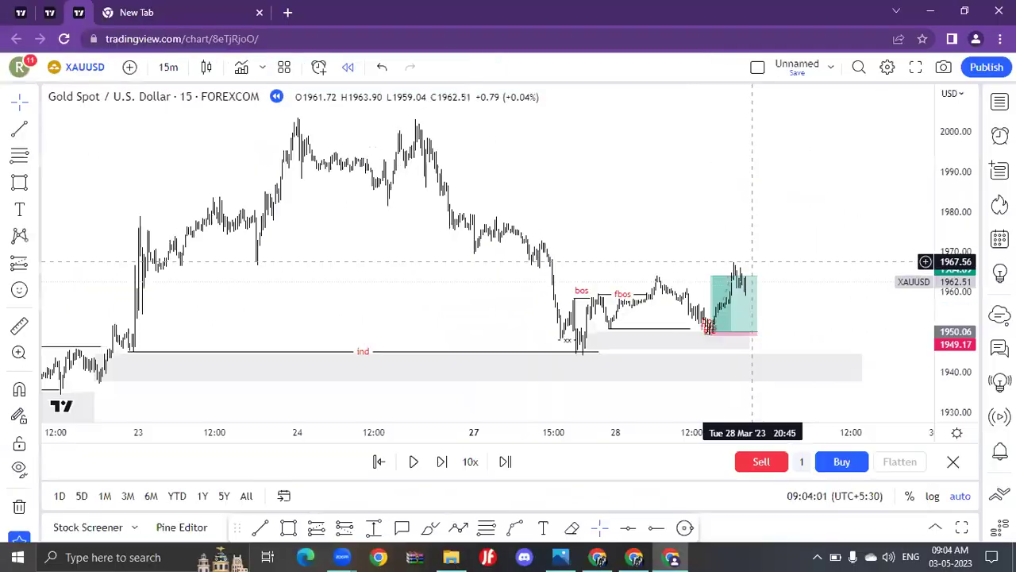
# Select all the drawings on the gold chart and delete them
pyautogui.scroll(-5, 811, 193)
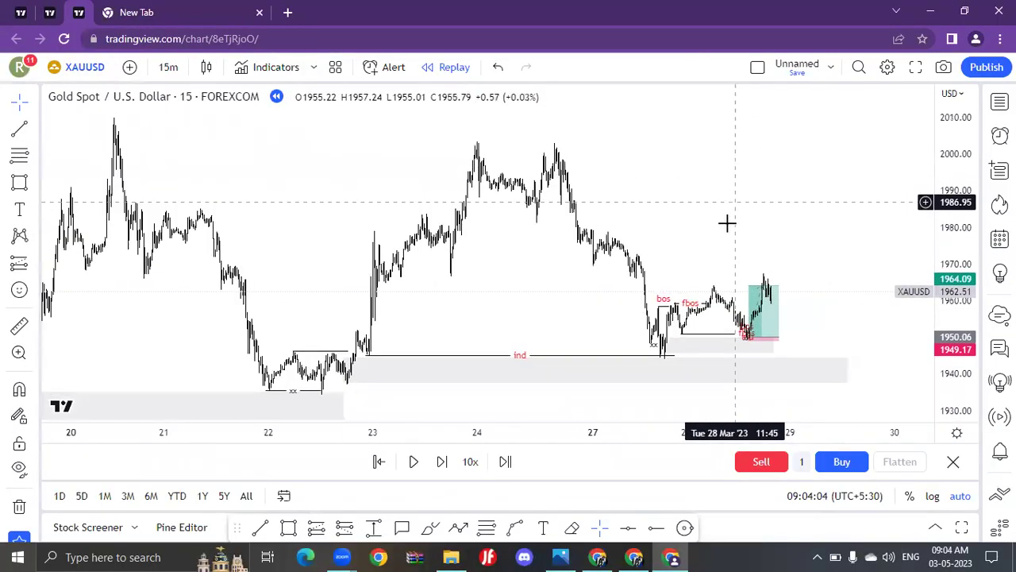
pyautogui.scroll(-2, 785, 338)
pyautogui.moveTo(484, 331)
pyautogui.mouseDown()
pyautogui.moveTo(903, 93)
pyautogui.moveTo(898, 136)
pyautogui.mouseUp()
pyautogui.click(945, 111)
pyautogui.moveTo(717, 154); pyautogui.dragTo(528, 154)
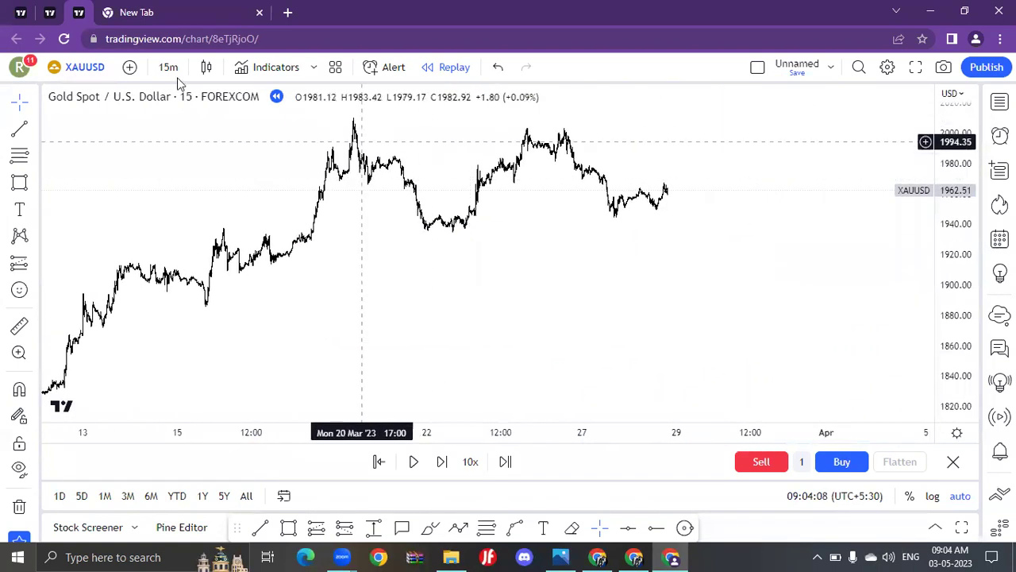
# Change the chart symbol from gold to USDCAD
pyautogui.click(88, 67)
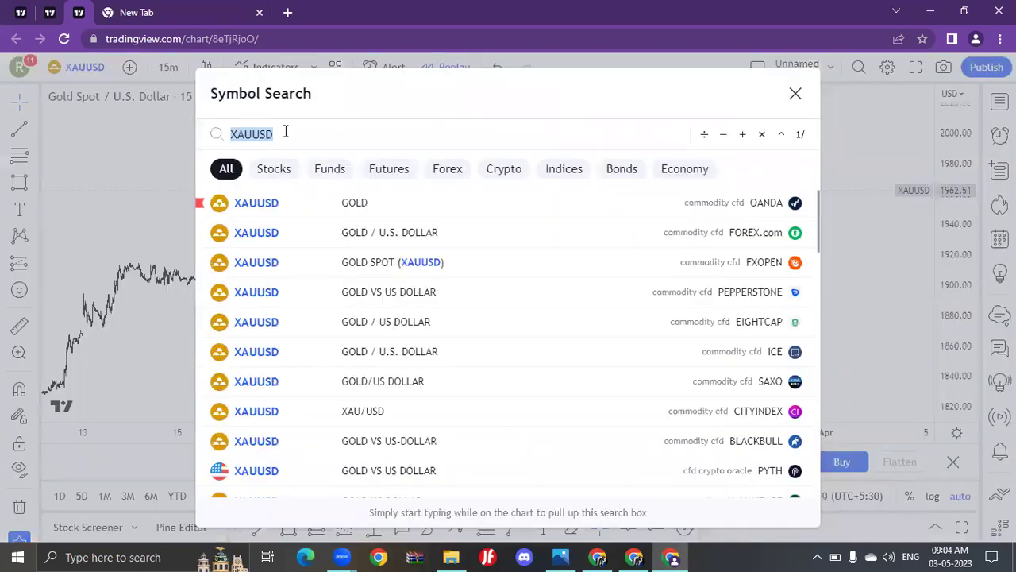
pyautogui.press('BackSpace')
pyautogui.write('USD')
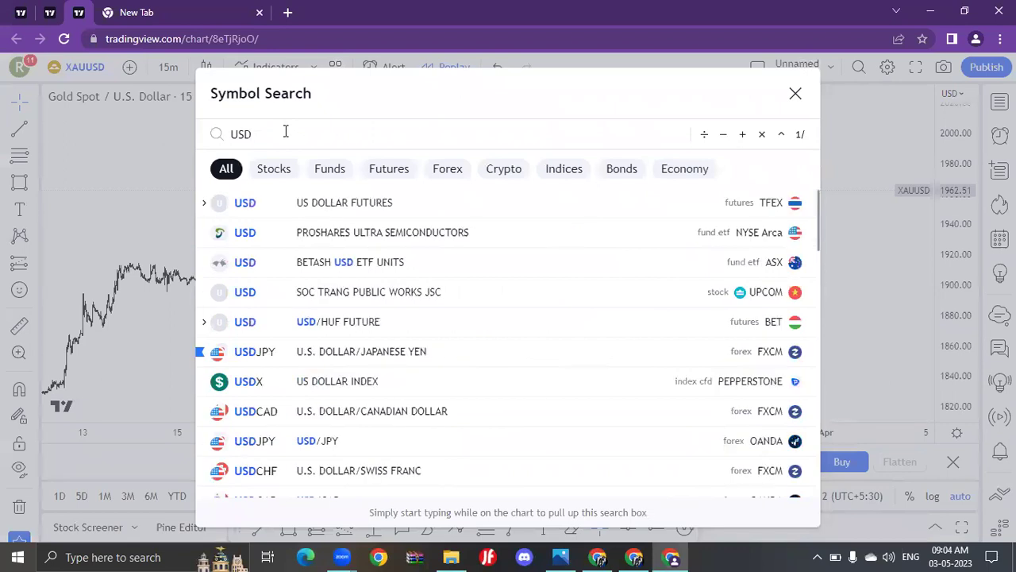
pyautogui.write('CAD')
pyautogui.press('Return')
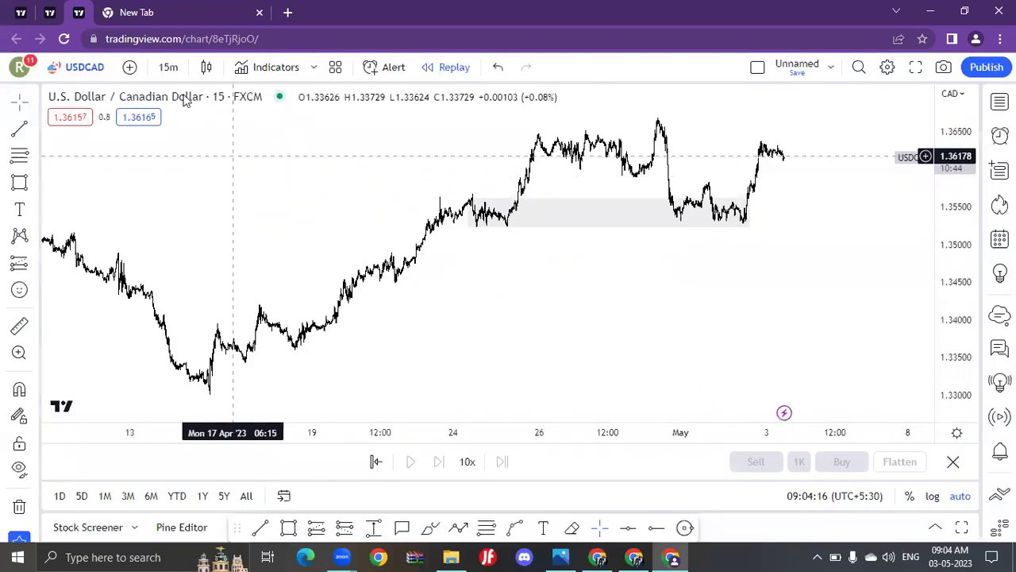
# Set the USDCAD chart to the 4-hour interval and enlarge the price action from February to May
pyautogui.click(170, 67)
pyautogui.click(177, 363)
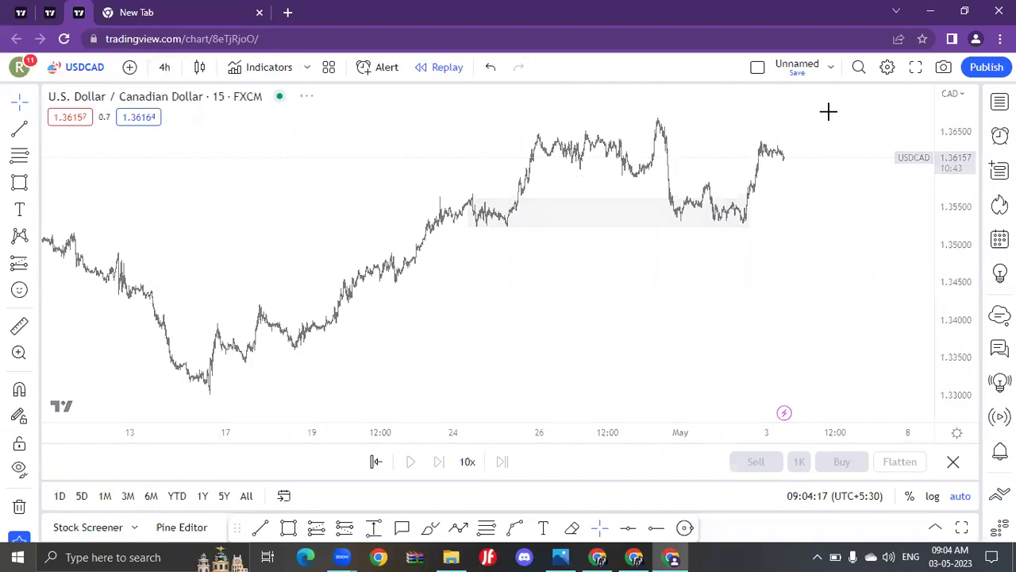
pyautogui.scroll(5, 571, 183)
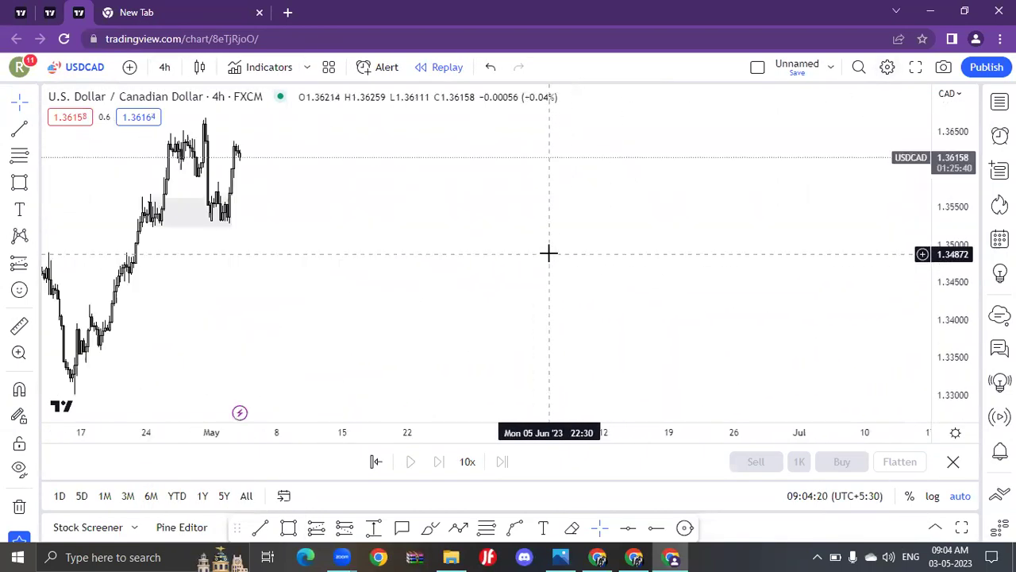
pyautogui.scroll(-5, 722, 373)
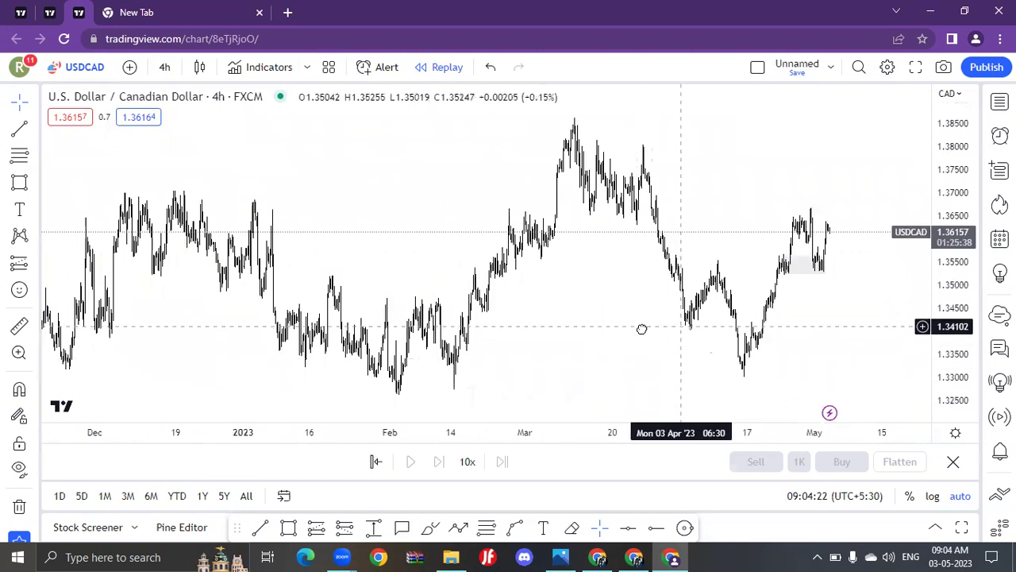
pyautogui.scroll(2, 913, 317)
pyautogui.moveTo(969, 347); pyautogui.dragTo(961, 261)
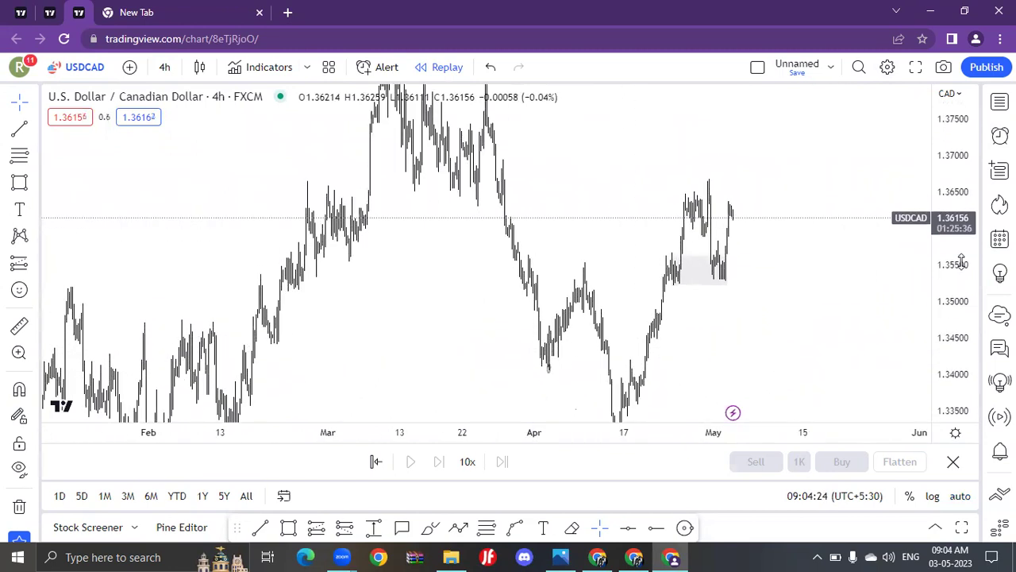
# Switch the USDCAD chart to the weekly interval, enter fullscreen mode and reset the chart view
pyautogui.scroll(3, 912, 315)
pyautogui.scroll(-7, 793, 346)
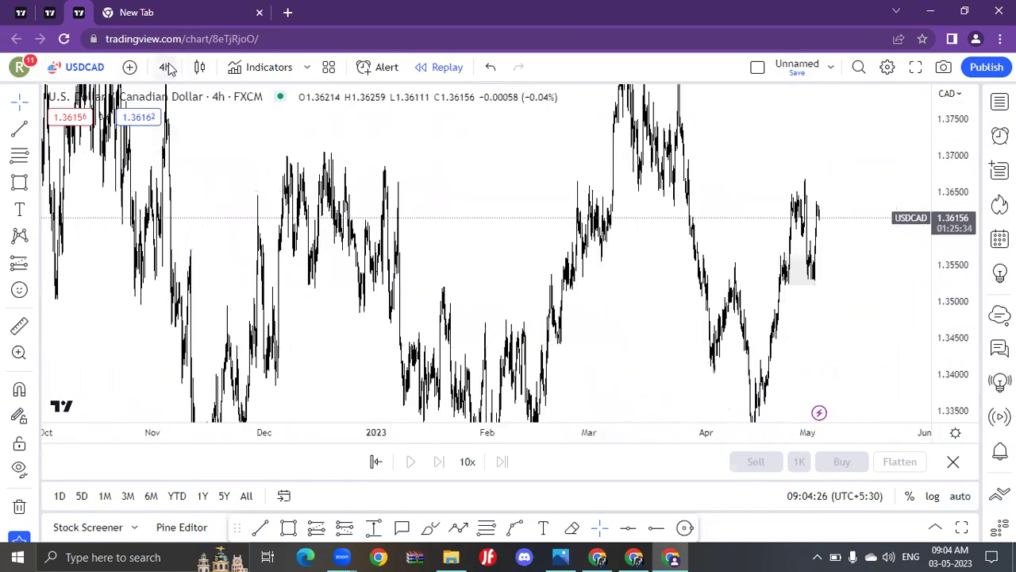
pyautogui.click(166, 67)
pyautogui.click(168, 431)
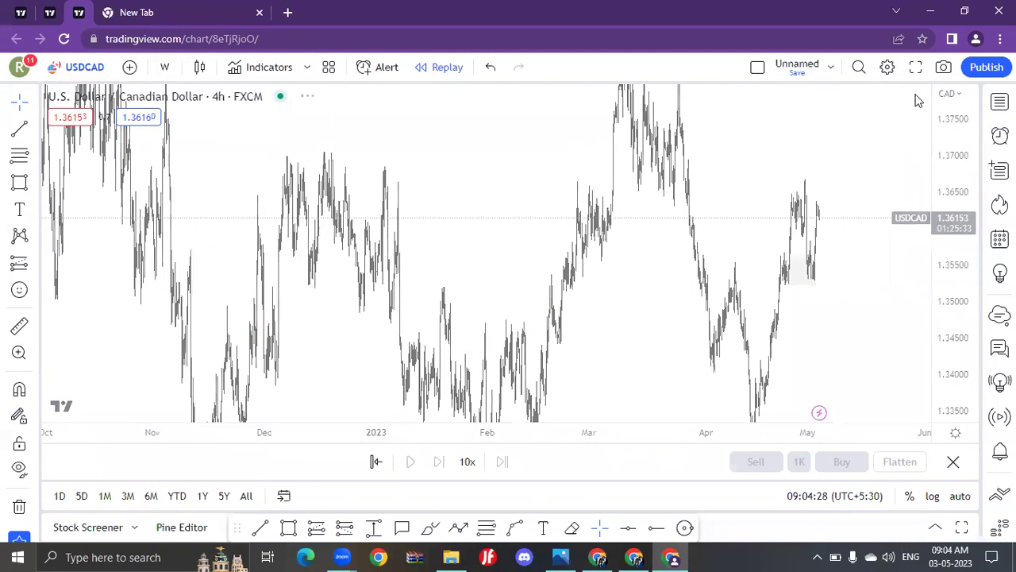
pyautogui.click(915, 67)
pyautogui.rightClick(362, 100)
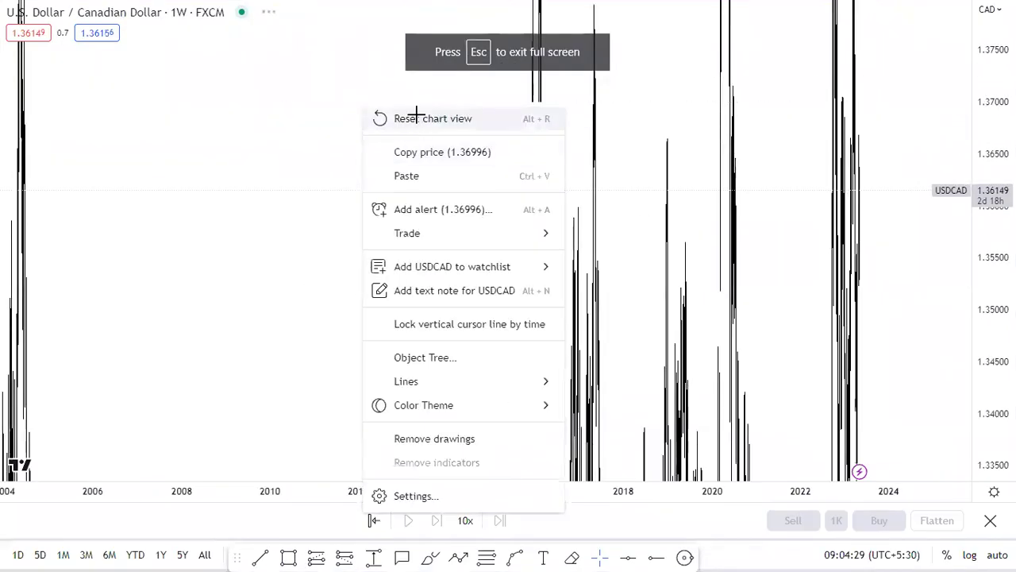
pyautogui.click(378, 114)
pyautogui.scroll(2, 507, 178)
pyautogui.scroll(-3, 717, 265)
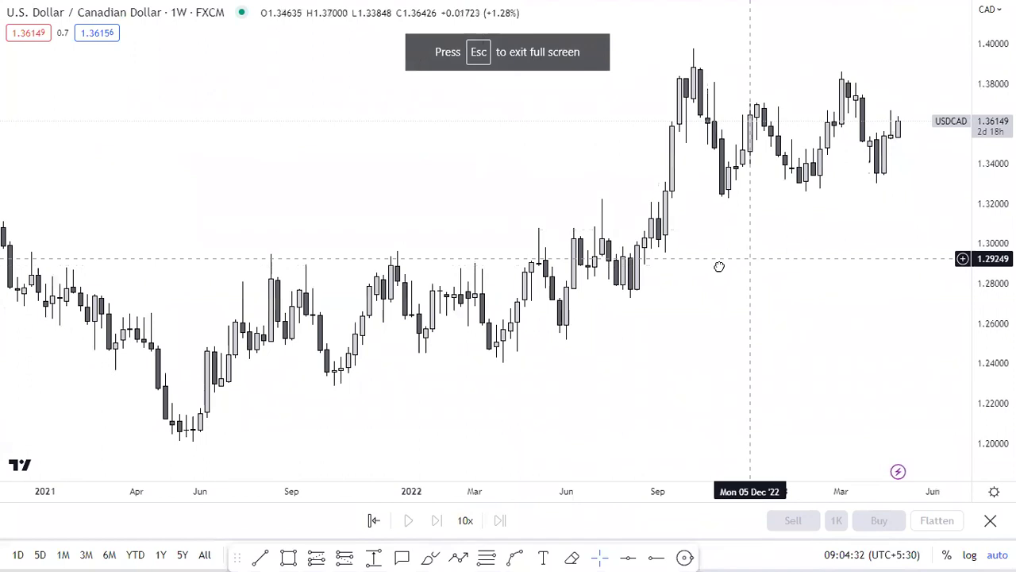
# Examine the weekly USDCAD structure from 2021 to 2023, comparing the late-2022 rally with the swing highs and lows around it
pyautogui.moveTo(873, 315); pyautogui.dragTo(756, 312)
pyautogui.scroll(2, 802, 308)
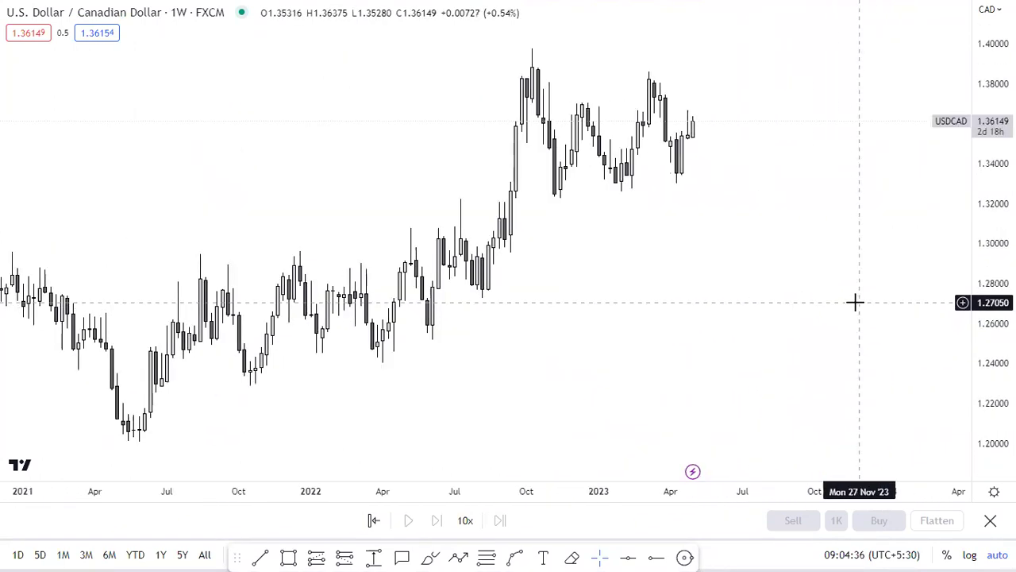
pyautogui.scroll(1, 855, 302)
pyautogui.moveTo(988, 300); pyautogui.dragTo(989, 59)
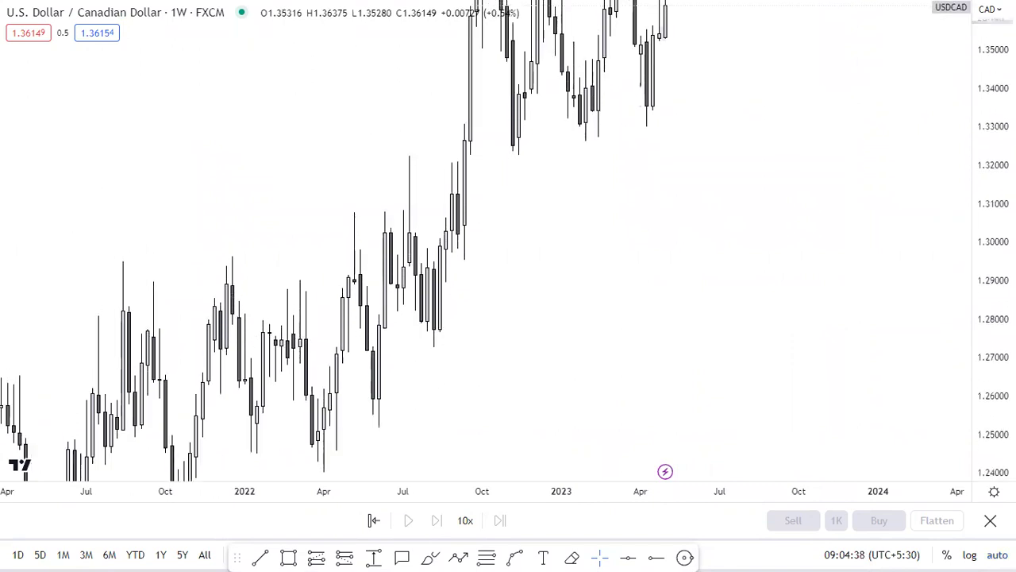
pyautogui.moveTo(691, 210); pyautogui.dragTo(689, 270)
pyautogui.moveTo(989, 262); pyautogui.dragTo(989, 75)
pyautogui.scroll(3, 730, 241)
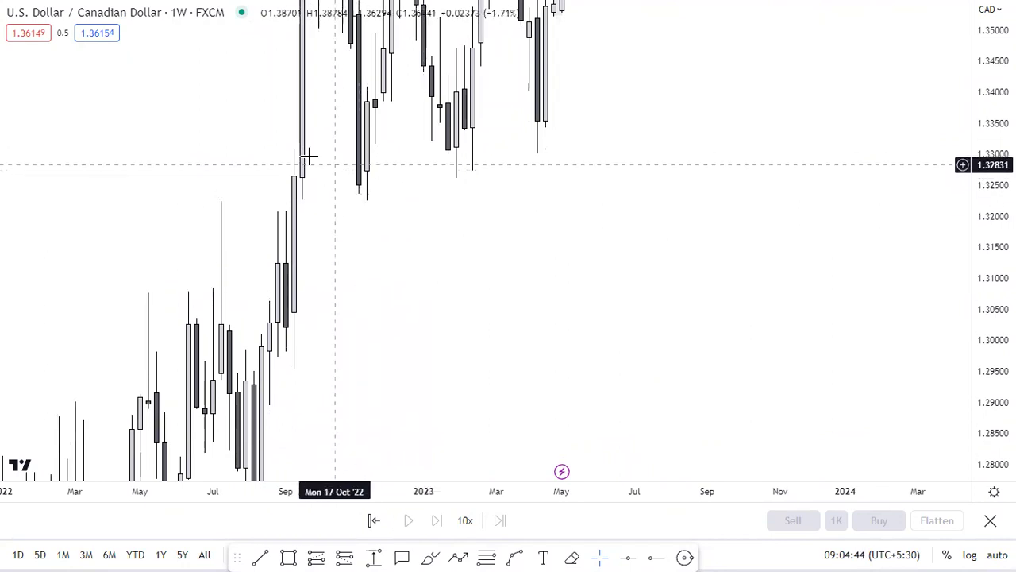
pyautogui.moveTo(991, 172); pyautogui.dragTo(991, 327)
pyautogui.moveTo(578, 272); pyautogui.dragTo(581, 356)
pyautogui.moveTo(380, 302); pyautogui.dragTo(487, 251)
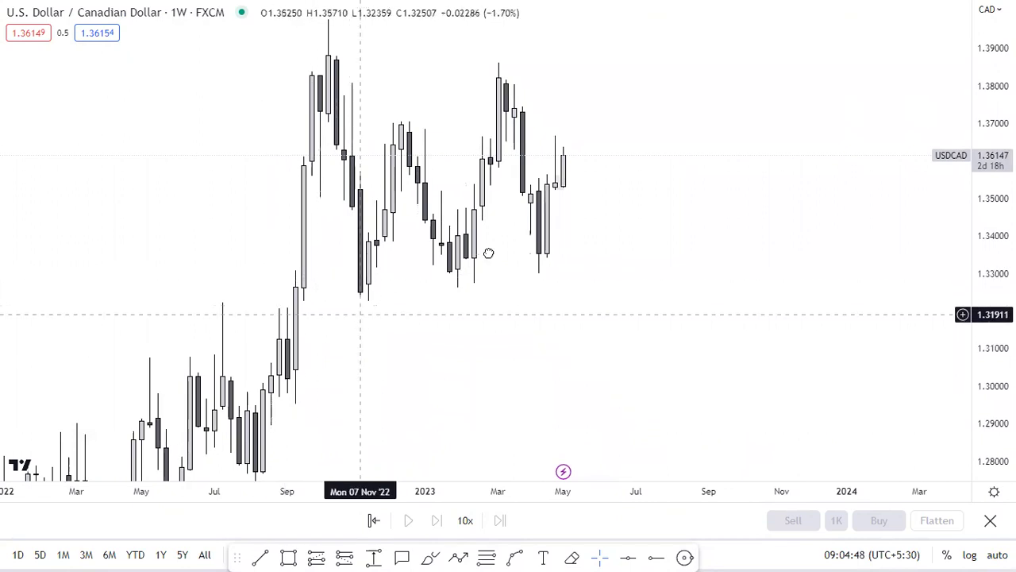
pyautogui.scroll(-5, 508, 265)
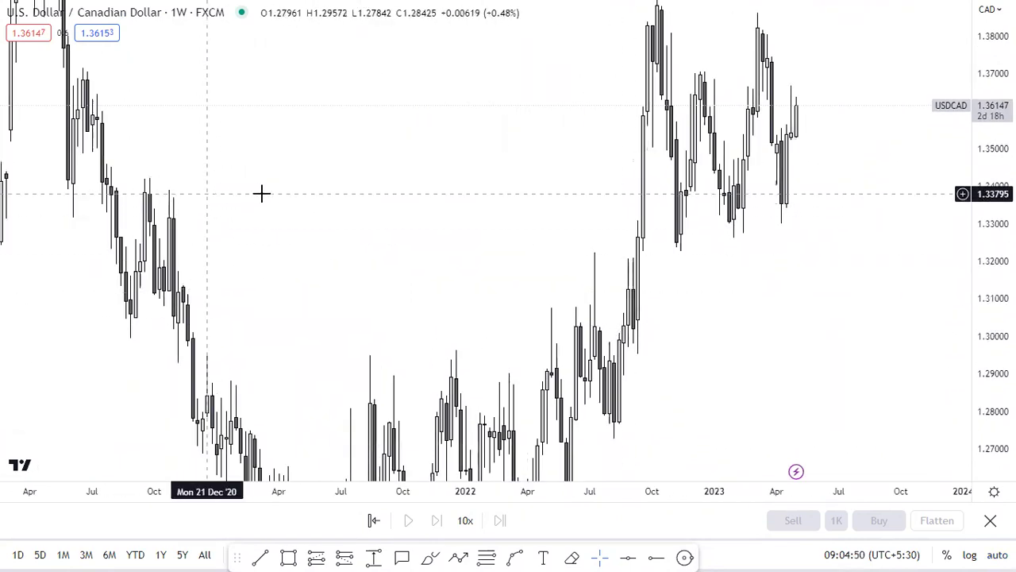
pyautogui.moveTo(632, 205); pyautogui.dragTo(562, 207)
pyautogui.moveTo(682, 260); pyautogui.dragTo(646, 301)
pyautogui.moveTo(588, 118); pyautogui.dragTo(594, 139)
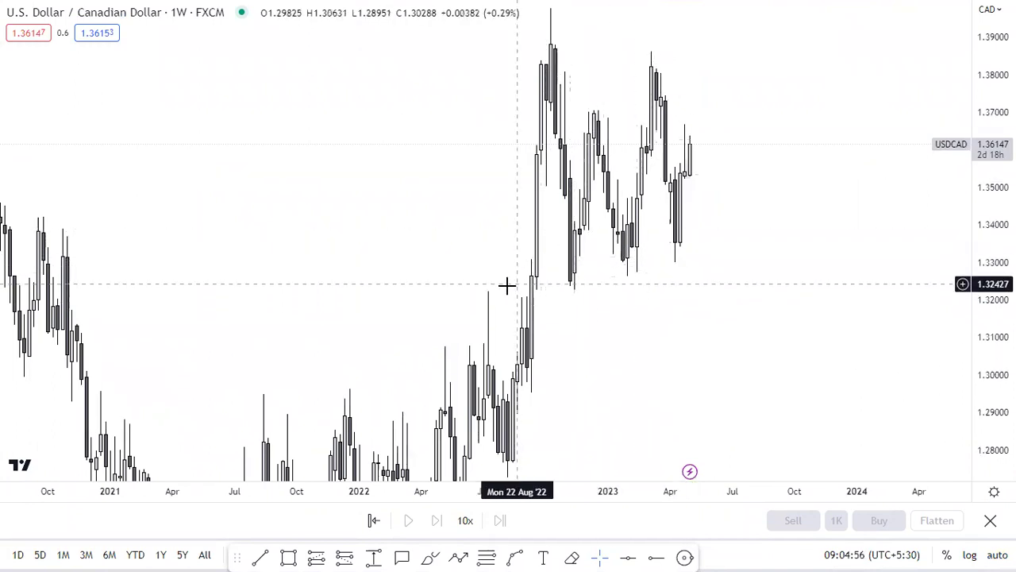
# Reset the chart view and examine the wider weekly USDCAD price history from 2017 to 2023
pyautogui.press('super')
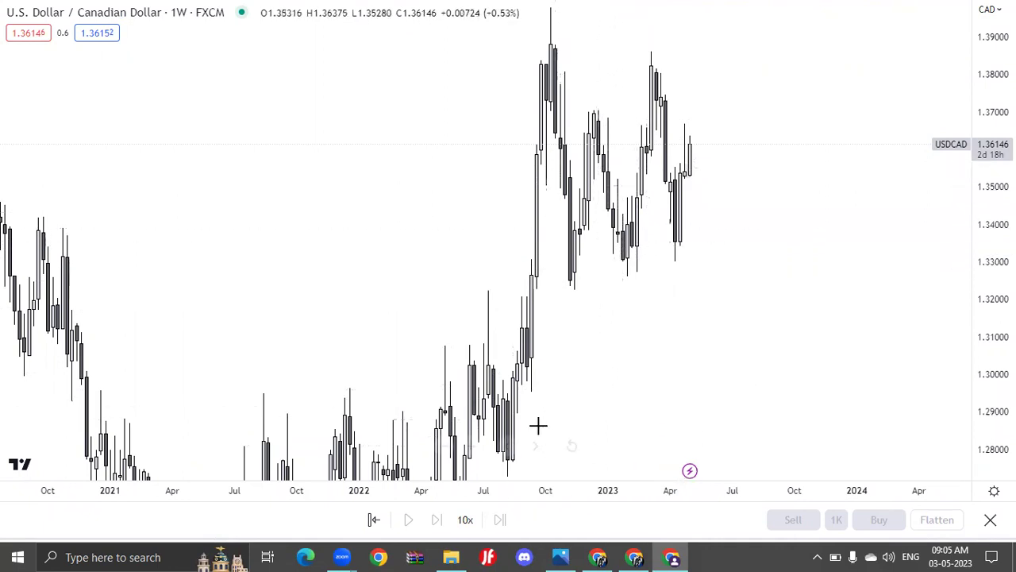
pyautogui.rightClick(740, 182)
pyautogui.click(799, 179)
pyautogui.scroll(-3, 734, 303)
pyautogui.scroll(-2, 713, 312)
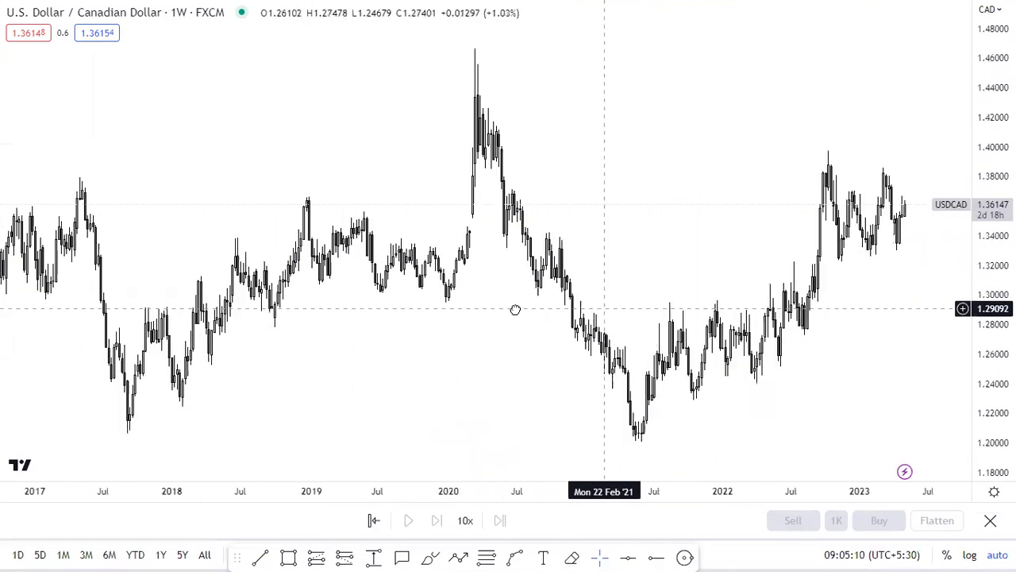
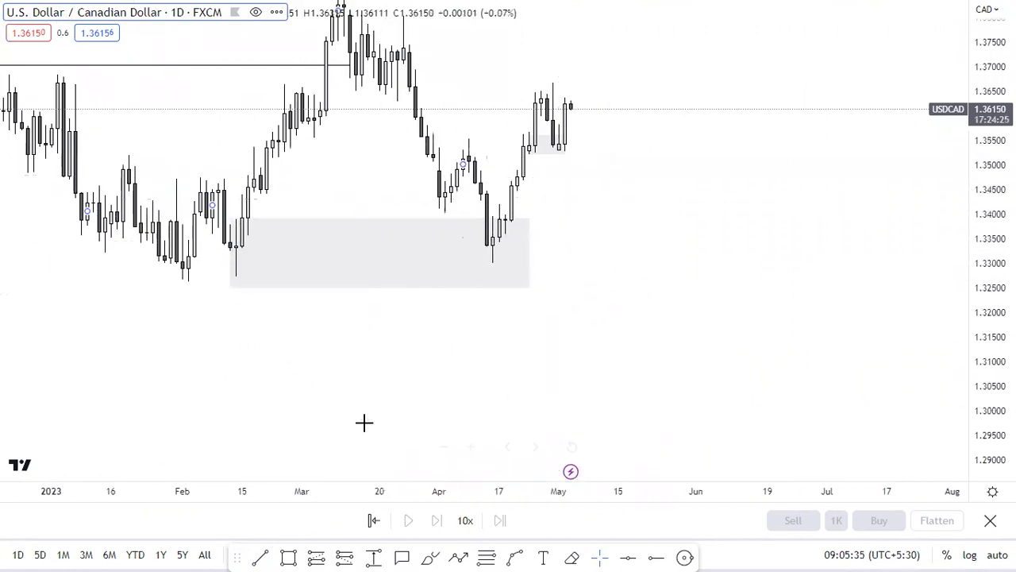
# Draw a horizontal trend line on the daily chart between the April swing high and the candles breaking it around 24 April
pyautogui.hotkey('alt', 't')
pyautogui.click(524, 138)
pyautogui.click(468, 118)
pyautogui.scroll(2, 444, 151)
pyautogui.moveTo(333, 195); pyautogui.dragTo(361, 252)
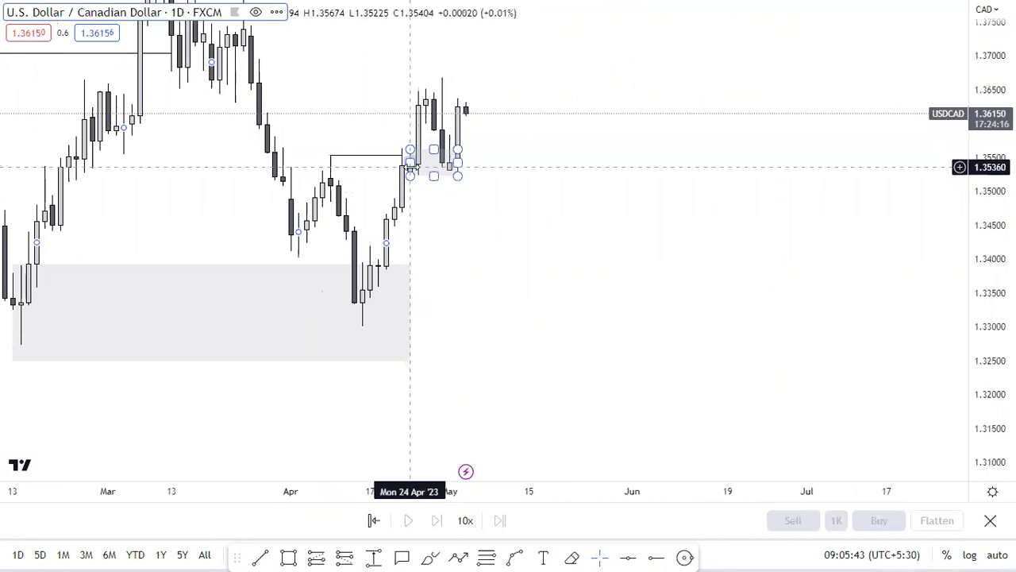
# Set the chart to the 4-hour interval and start the bar replay at 28 April, where price drops into the upper demand zone
pyautogui.write('4H')
pyautogui.press('Return')
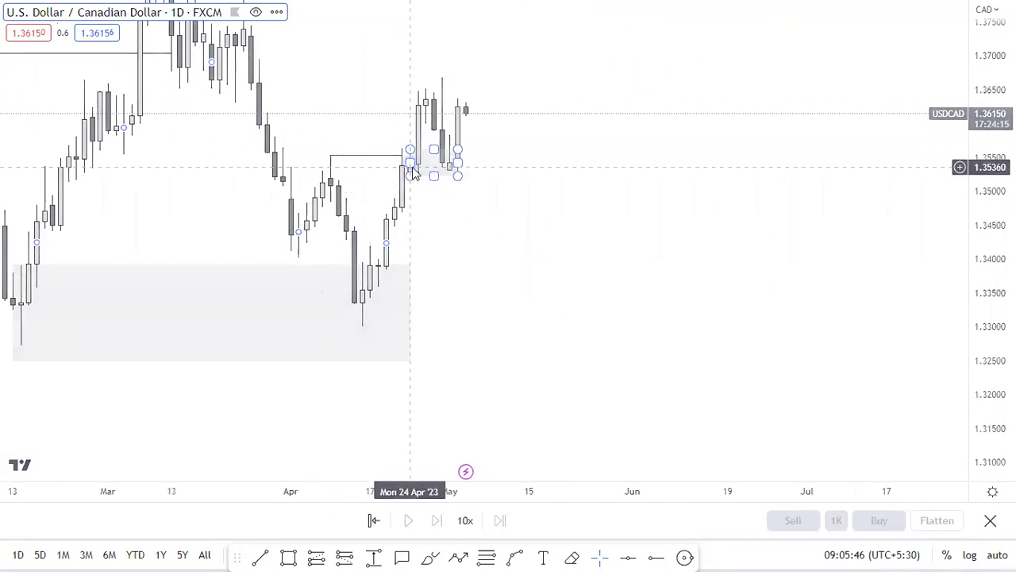
pyautogui.scroll(-3, 419, 433)
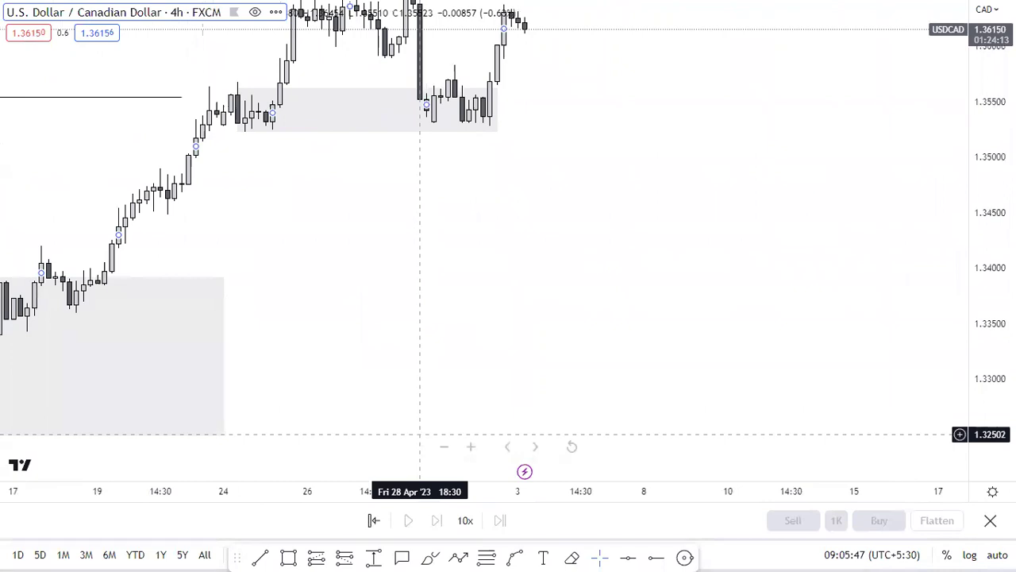
pyautogui.click(434, 171)
pyautogui.scroll(-3, 545, 215)
pyautogui.moveTo(746, 170); pyautogui.dragTo(656, 287)
pyautogui.moveTo(990, 299)
pyautogui.mouseDown()
pyautogui.moveTo(989, 193)
pyautogui.moveTo(989, 291)
pyautogui.mouseUp()
pyautogui.scroll(-3, 582, 216)
pyautogui.moveTo(704, 284); pyautogui.dragTo(671, 306)
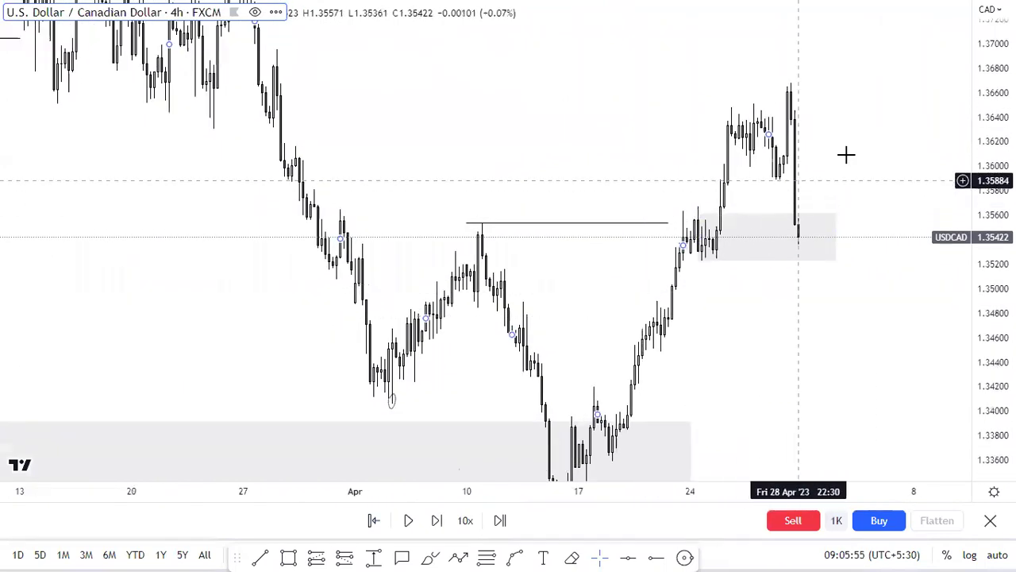
pyautogui.moveTo(991, 169); pyautogui.dragTo(990, 159)
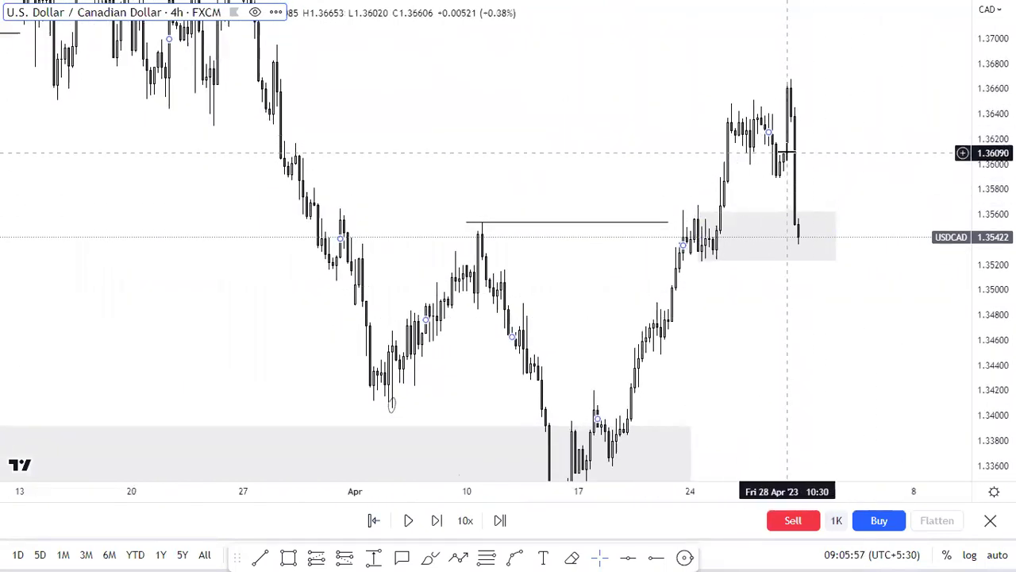
pyautogui.scroll(2, 788, 151)
# Set the replay chart to the 1-hour interval and enlarge the price action from 24 April to 1 May
pyautogui.write('1H')
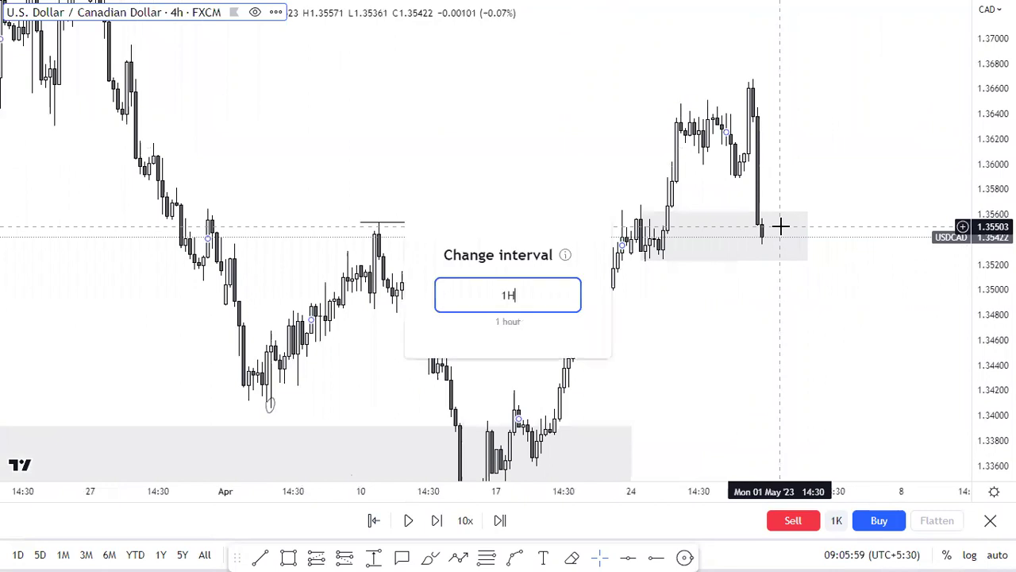
pyautogui.press('Return')
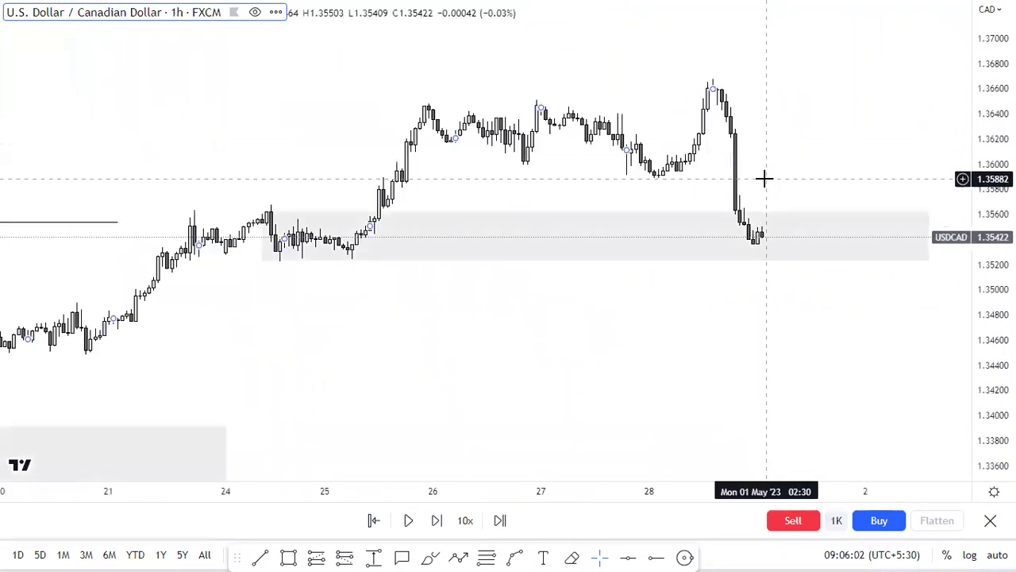
pyautogui.moveTo(993, 358); pyautogui.dragTo(992, 159)
pyautogui.moveTo(362, 156); pyautogui.dragTo(336, 258)
pyautogui.moveTo(992, 294); pyautogui.dragTo(992, 219)
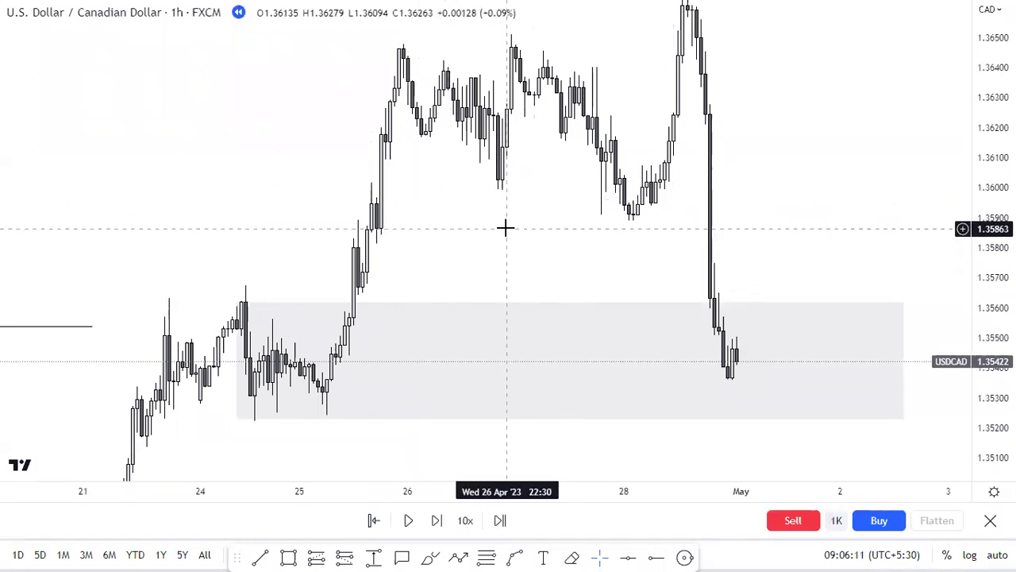
pyautogui.moveTo(362, 239); pyautogui.dragTo(357, 265)
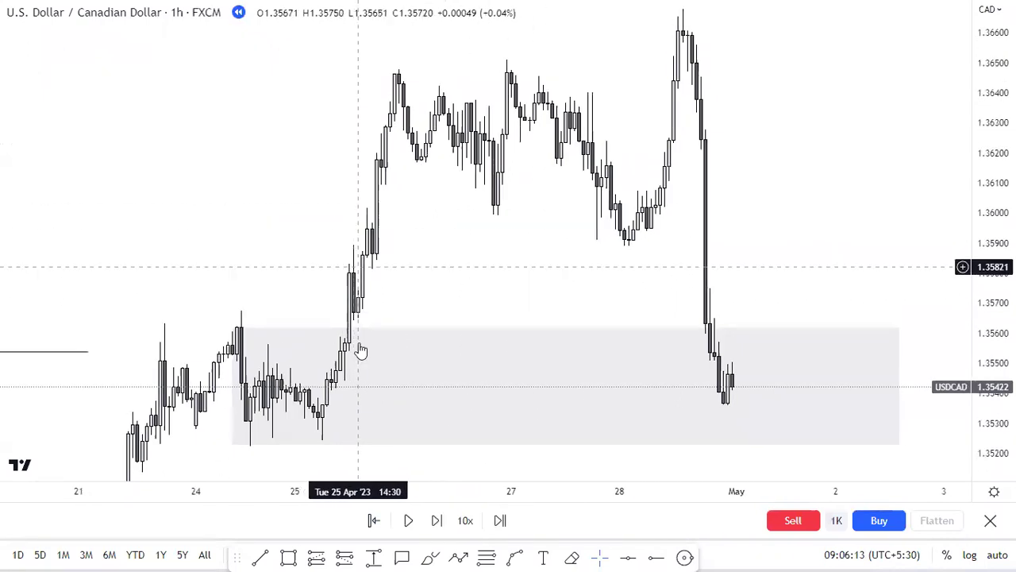
# Draw a rectangle from the 25 April rally to 28 April, between about 1.3581 and 1.3598, to mark the inner demand zone
pyautogui.click(288, 558)
pyautogui.moveTo(373, 221)
pyautogui.mouseDown()
pyautogui.moveTo(391, 270)
pyautogui.moveTo(659, 247)
pyautogui.mouseUp()
pyautogui.click(382, 205)
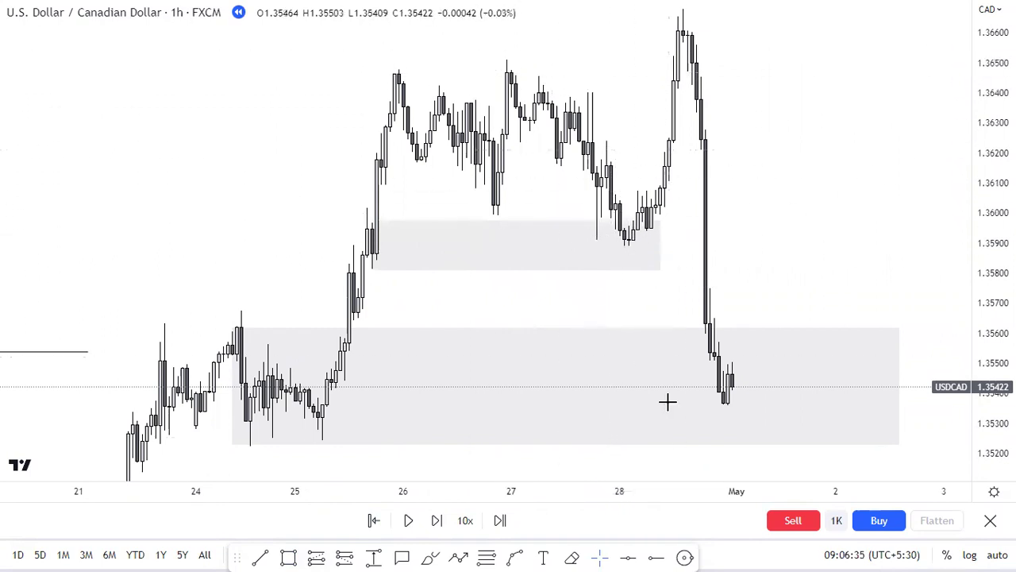
# Draw a horizontal trend line from the 26 April 23:30 swing high at about 1.36505 to its break on 28 April
pyautogui.click(261, 556)
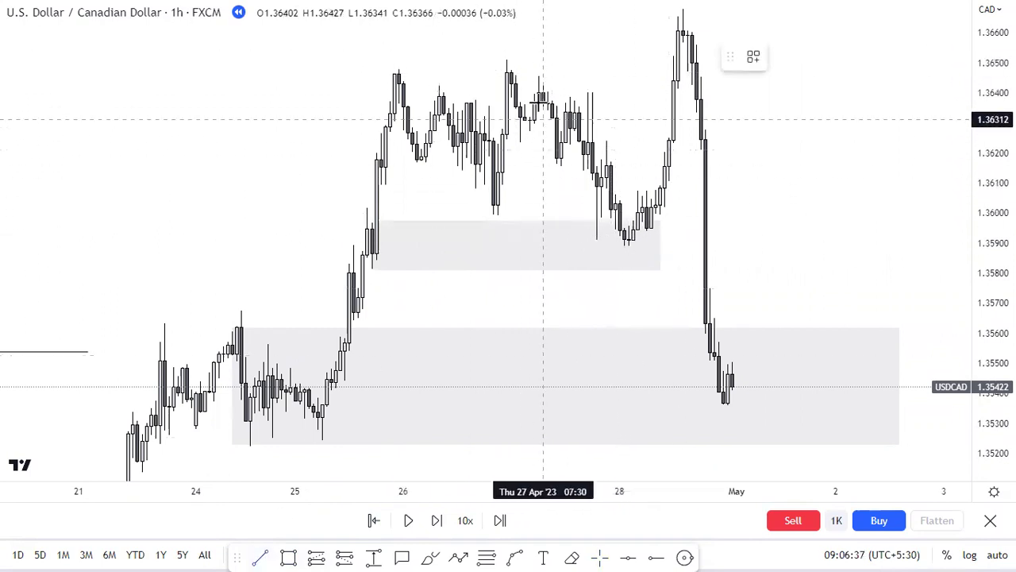
pyautogui.click(506, 61)
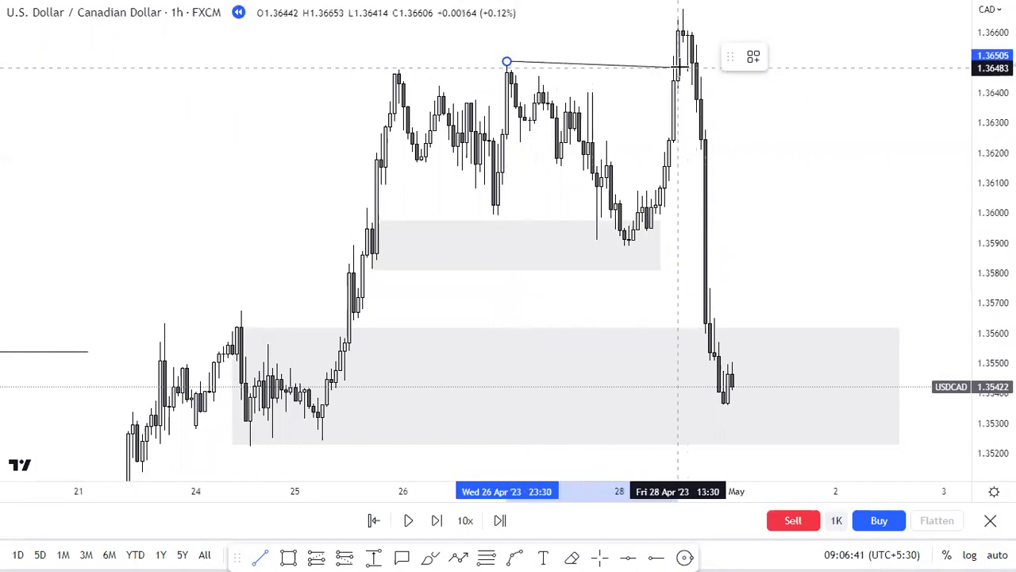
pyautogui.click(673, 61)
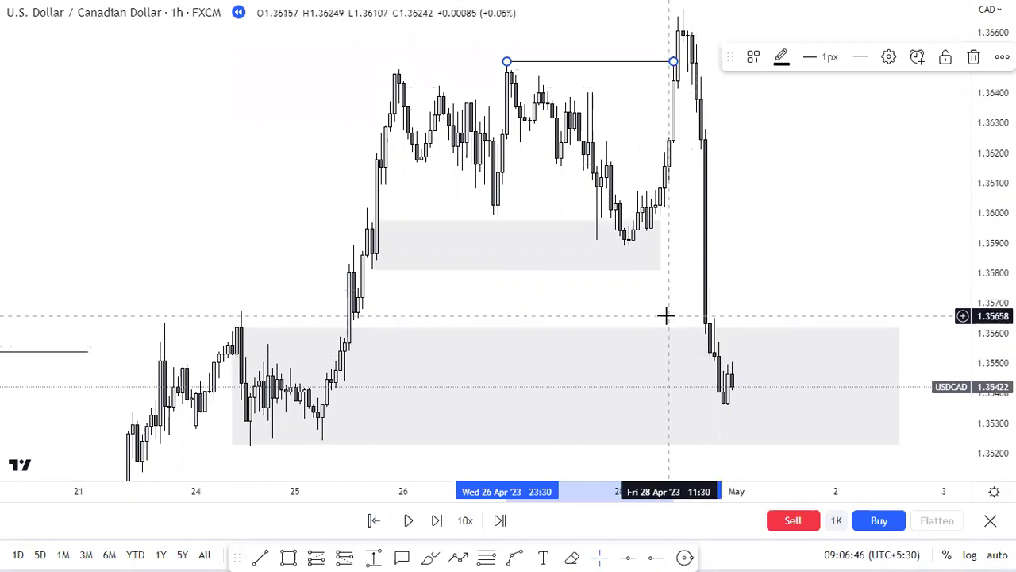
# Examine the larger 1-hour demand zone in relation to the broken April high and the surrounding structure
pyautogui.moveTo(711, 210); pyautogui.dragTo(574, 182)
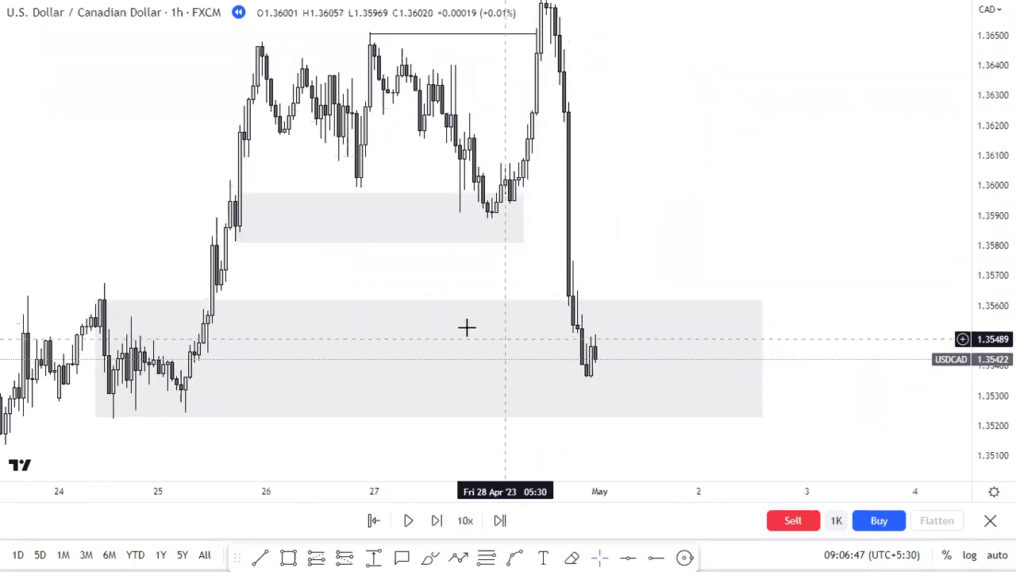
pyautogui.moveTo(333, 231); pyautogui.dragTo(408, 240)
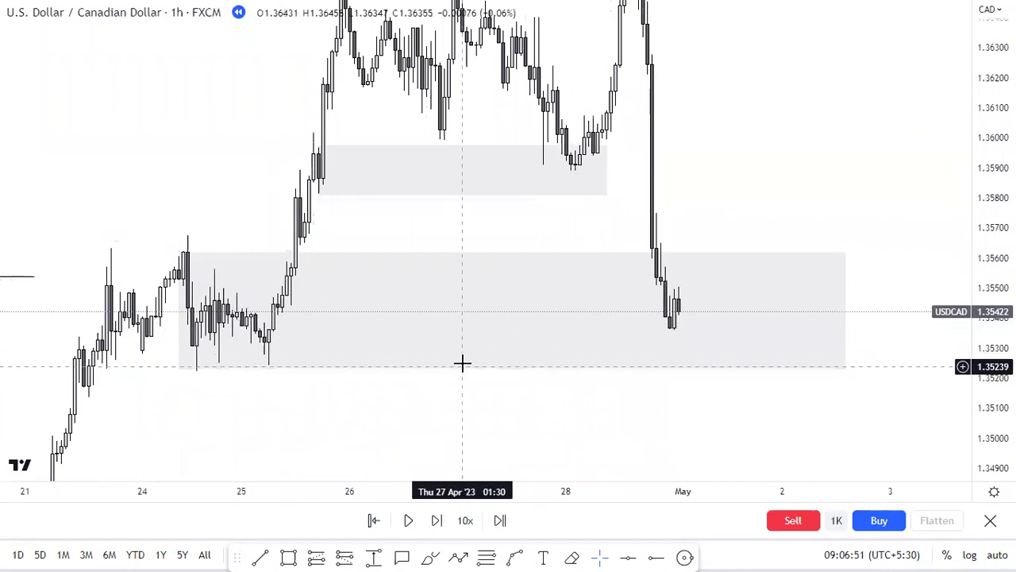
pyautogui.scroll(-2, 260, 274)
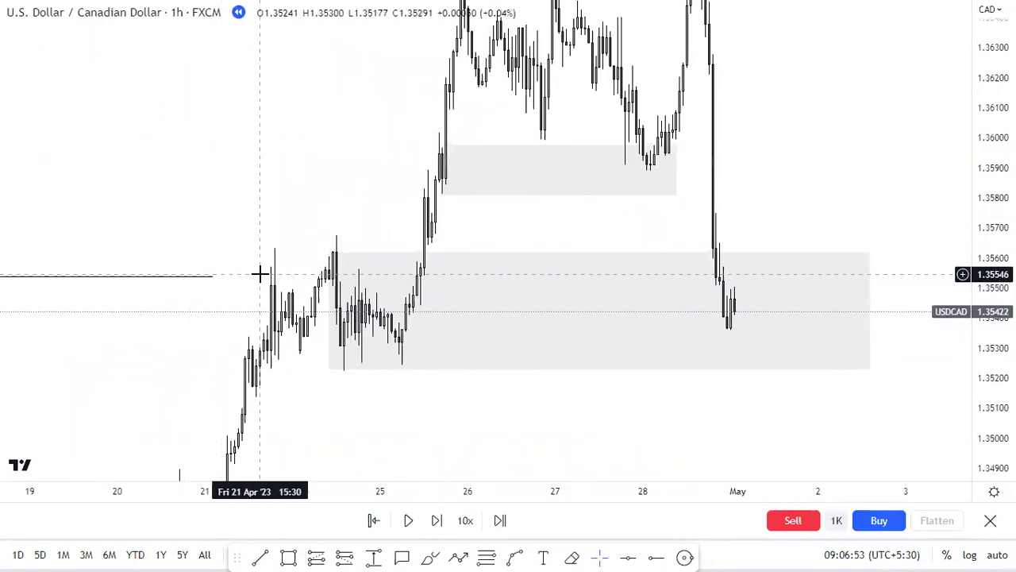
pyautogui.scroll(-3, 439, 329)
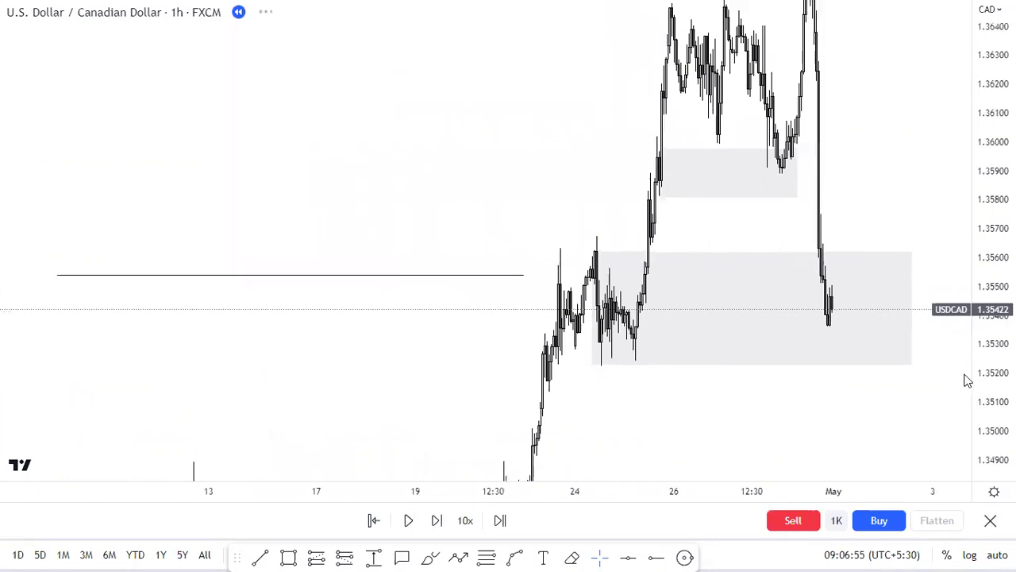
pyautogui.scroll(-3, 506, 294)
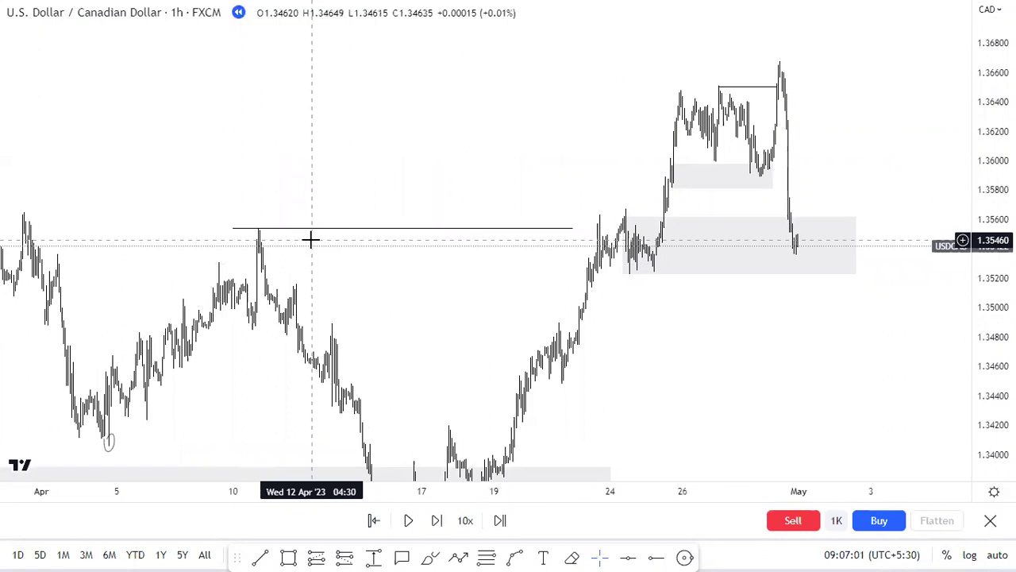
pyautogui.scroll(8, 315, 242)
pyautogui.moveTo(385, 293); pyautogui.dragTo(455, 292)
pyautogui.moveTo(992, 294); pyautogui.dragTo(992, 107)
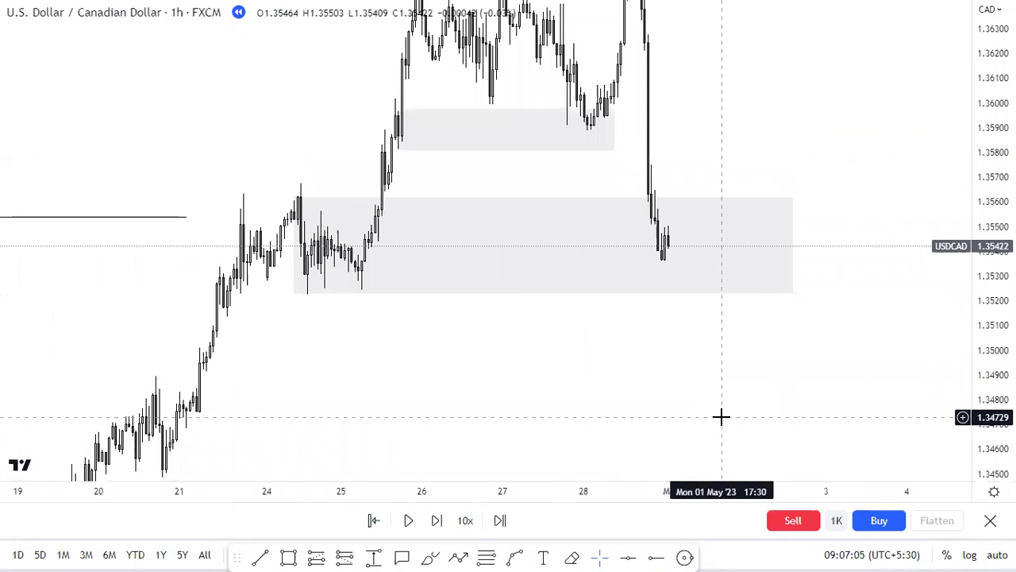
# Set the chart to the 15-minute interval and enlarge the origin of the larger demand zone around 24 and 25 April
pyautogui.write('15')
pyautogui.press('Return')
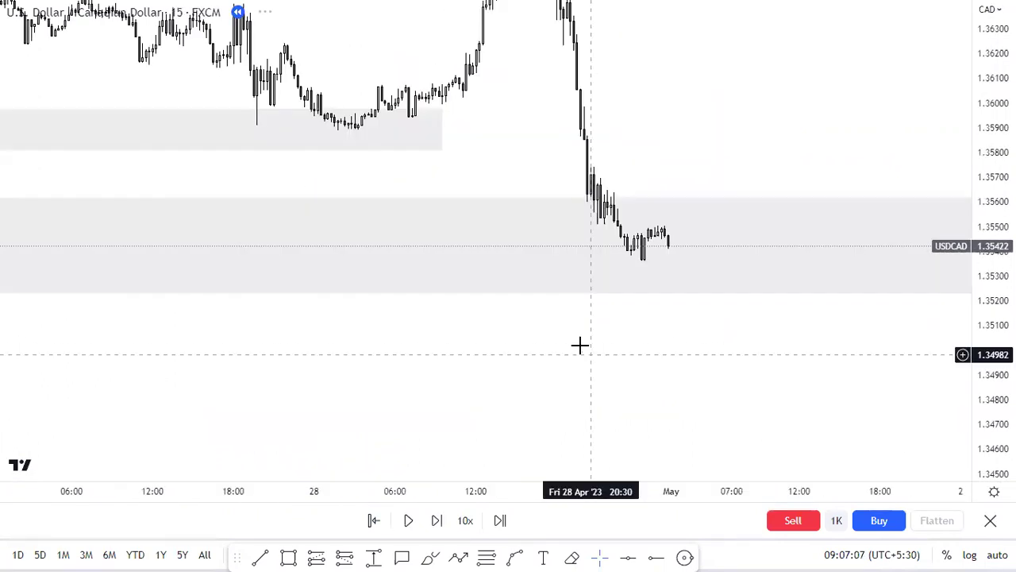
pyautogui.scroll(-10, 608, 338)
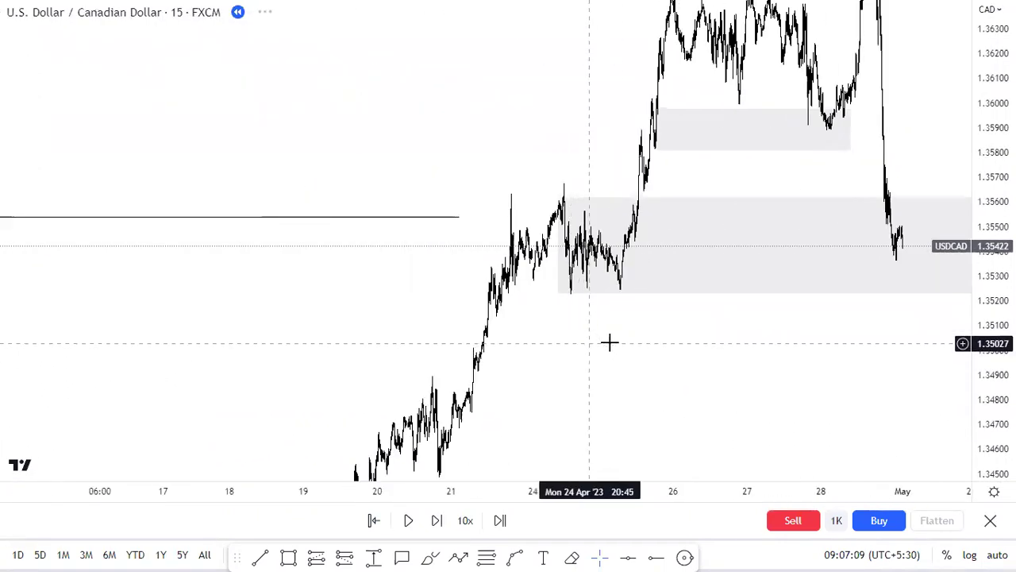
pyautogui.scroll(10, 608, 342)
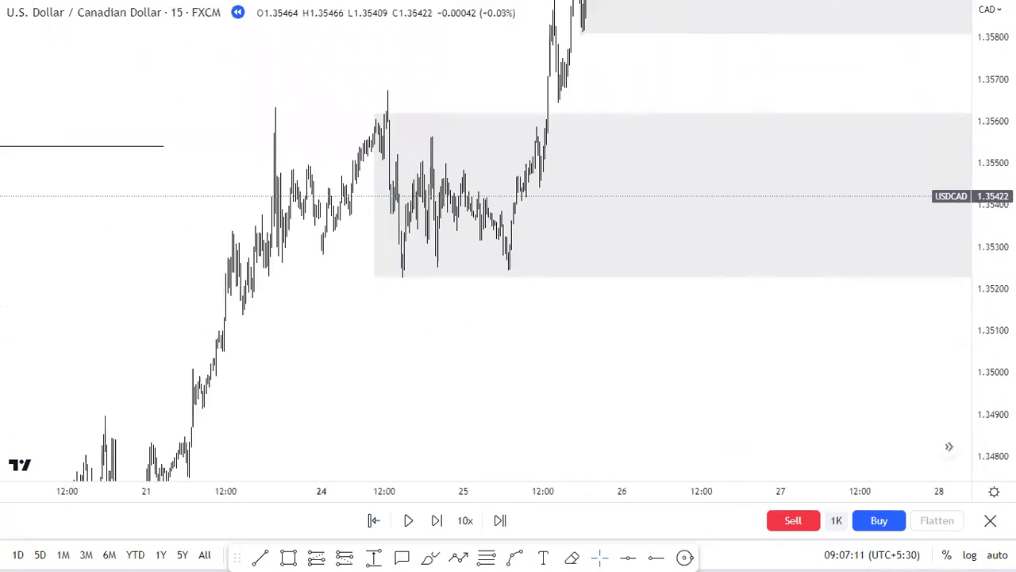
# Draw a trend line between the 24 April 20:00 and 25 April 07:00 lows at 1.35250 and apply the liq drawing template
pyautogui.scroll(10, 606, 406)
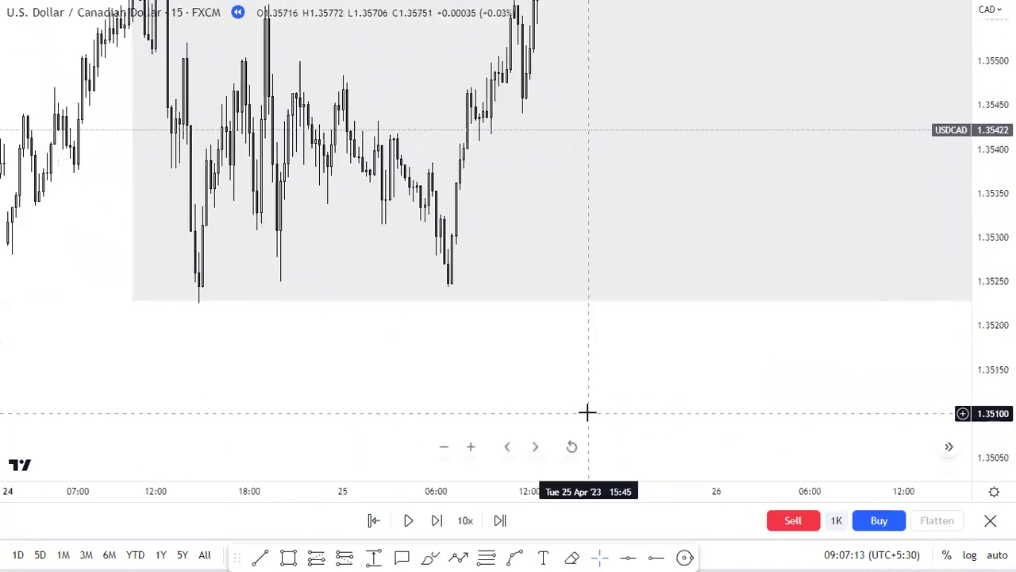
pyautogui.click(261, 555)
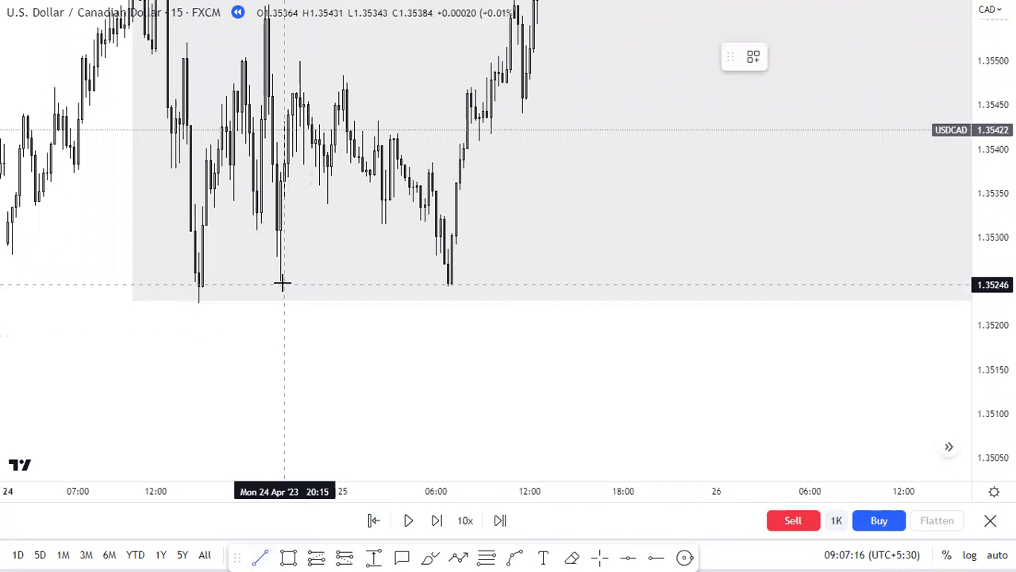
pyautogui.click(280, 281)
pyautogui.click(450, 279)
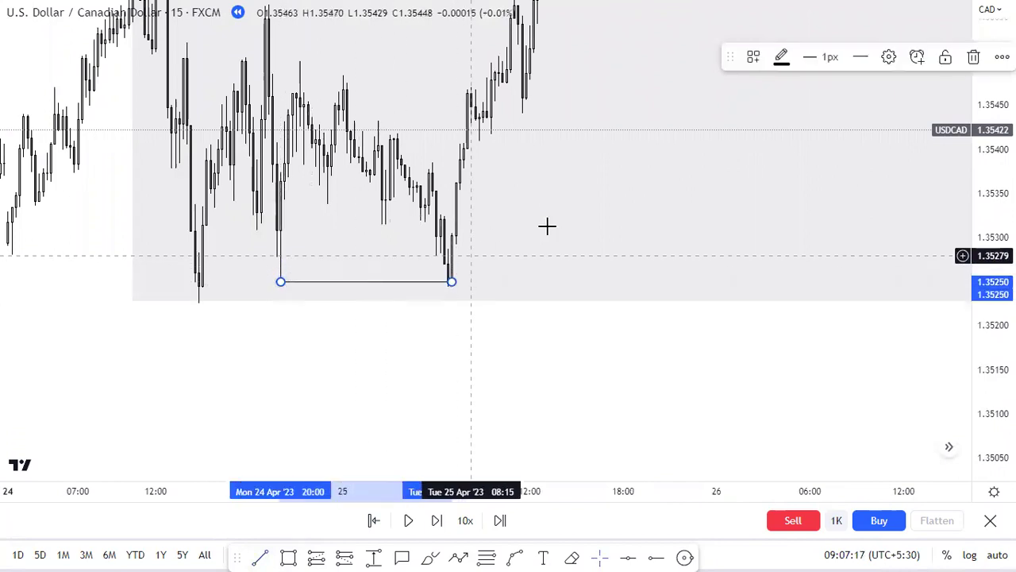
pyautogui.click(753, 57)
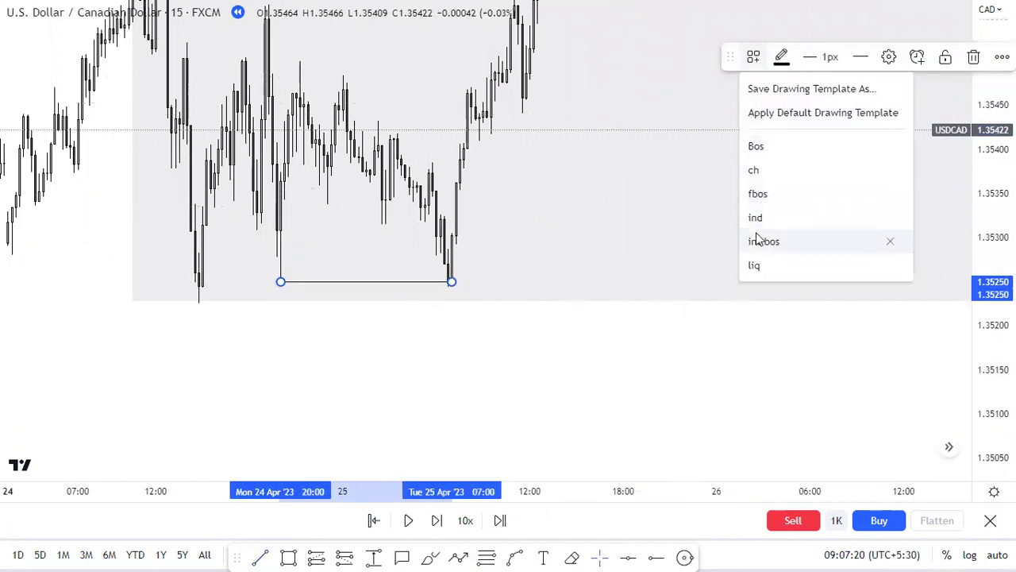
pyautogui.click(761, 266)
pyautogui.click(663, 356)
# Draw a horizontal trend line from the 25 April 00:15 swing high at about 1.35484 to its break around 09:30
pyautogui.moveTo(592, 336); pyautogui.dragTo(556, 349)
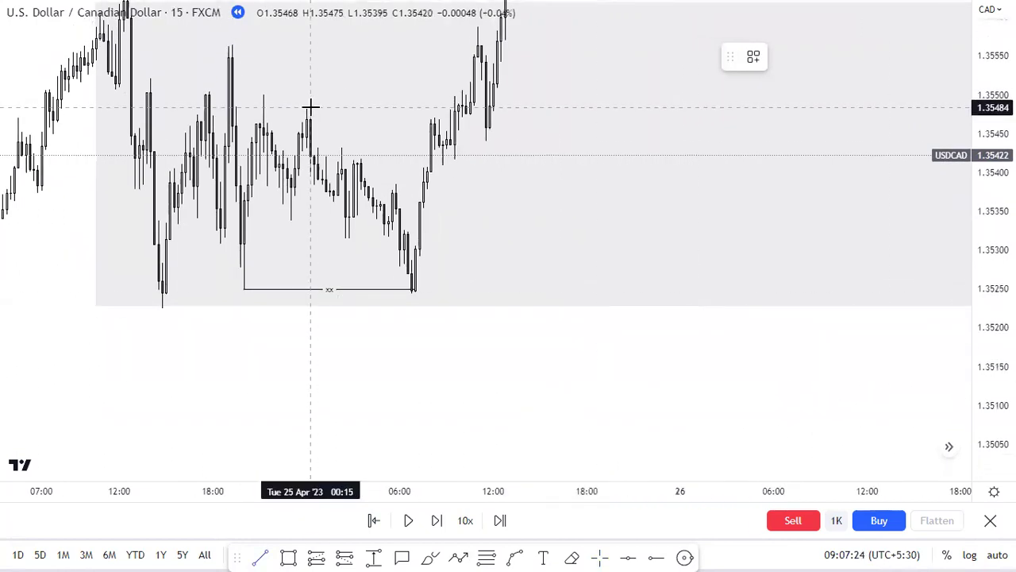
pyautogui.keyDown('shift'); pyautogui.click(455, 90); pyautogui.keyUp('shift')
pyautogui.moveTo(516, 310); pyautogui.dragTo(496, 354)
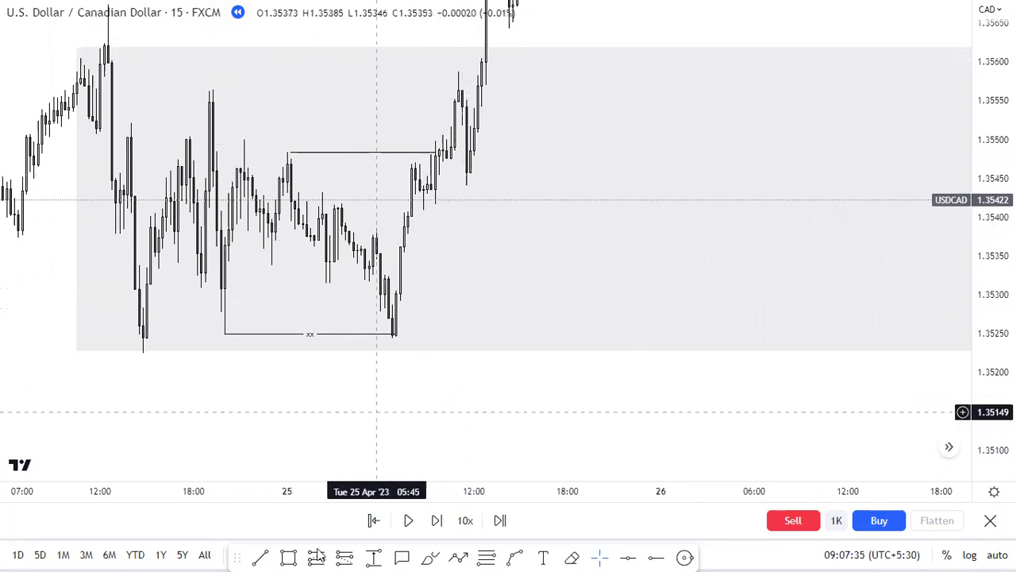
# Draw a small rectangle over the 25 April pullback just below the broken high, between about 1.3542 and 1.3548
pyautogui.click(289, 556)
pyautogui.moveTo(431, 158); pyautogui.dragTo(451, 202)
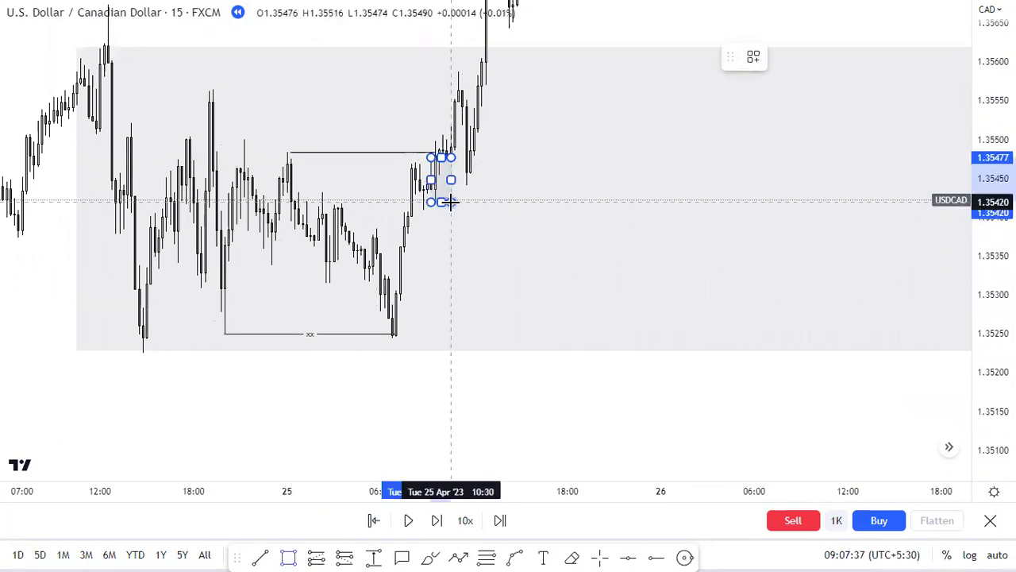
pyautogui.click(478, 202)
# Draw a horizontal trend line from the 25 April 08:45 low at about 1.35410 to where price breaks it on 28 April
pyautogui.moveTo(993, 199); pyautogui.dragTo(992, 310)
pyautogui.scroll(-4, 750, 341)
pyautogui.moveTo(731, 341); pyautogui.dragTo(281, 297)
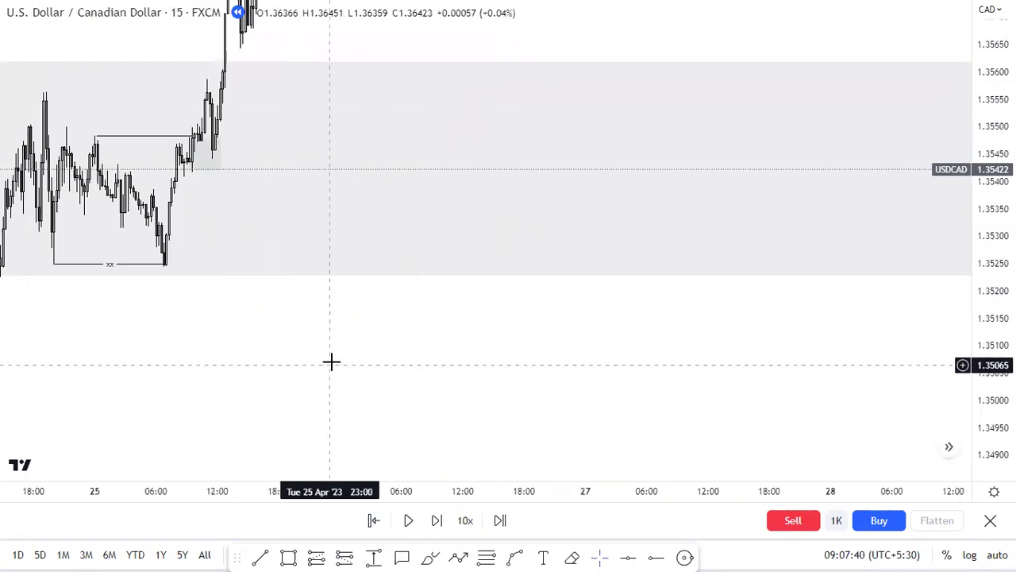
pyautogui.click(267, 556)
pyautogui.click(183, 175)
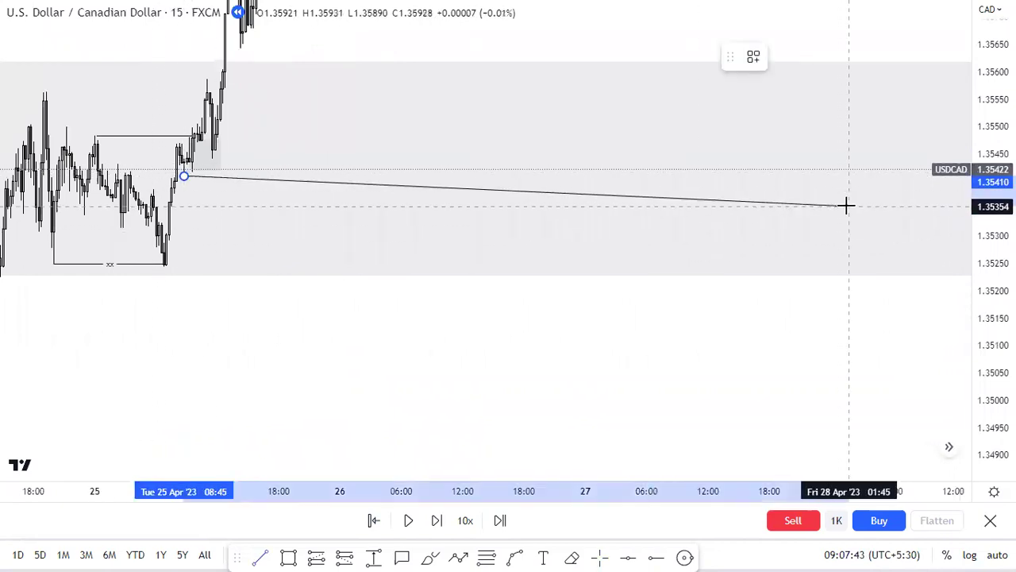
pyautogui.keyDown('shift'); pyautogui.click(887, 203); pyautogui.keyUp('shift')
pyautogui.click(549, 316)
pyautogui.scroll(-5, 715, 369)
pyautogui.moveTo(698, 367); pyautogui.dragTo(484, 395)
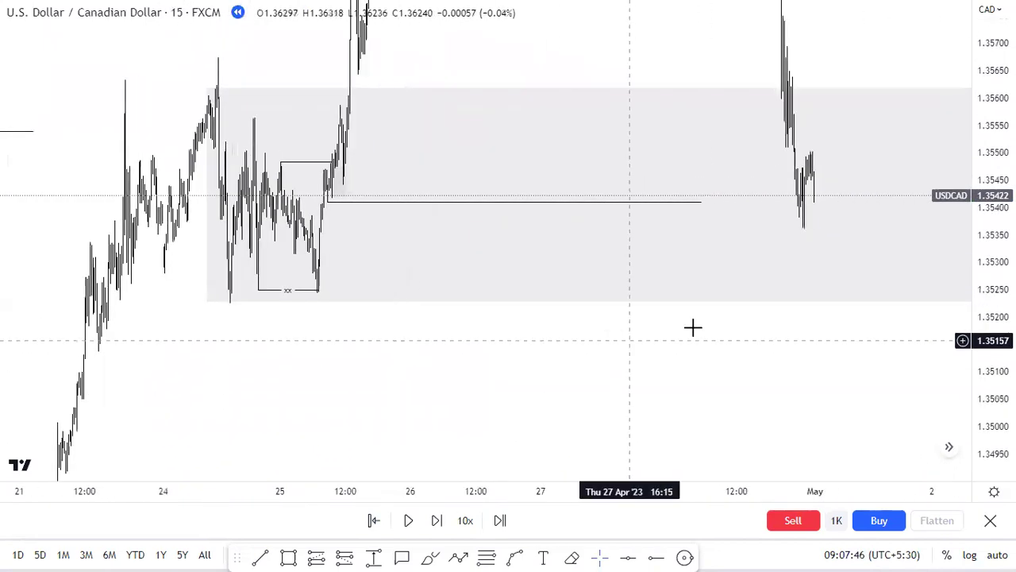
pyautogui.moveTo(703, 201); pyautogui.dragTo(792, 200)
pyautogui.click(556, 361)
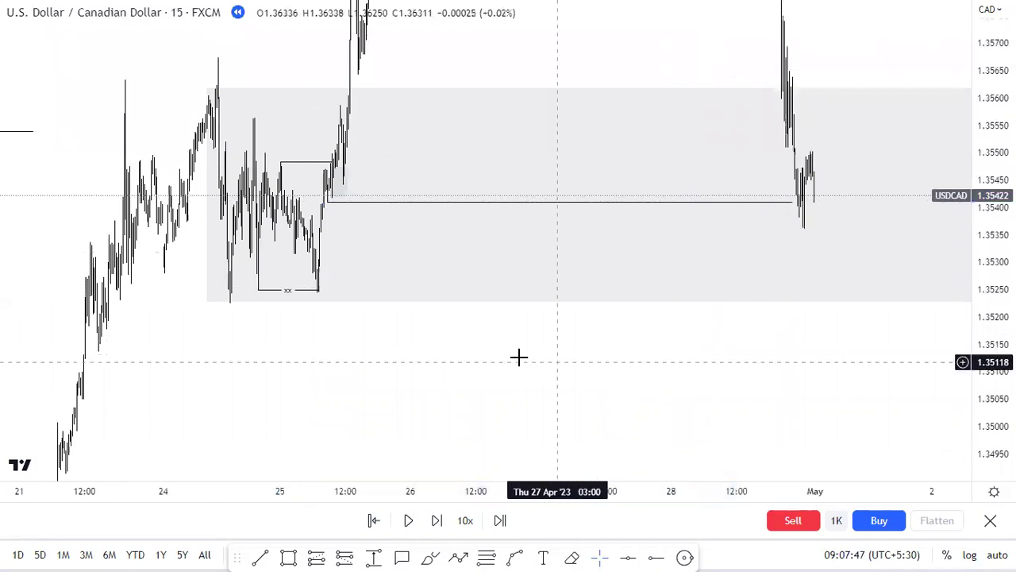
# Set the chart to the 5-minute interval and examine the 24–25 April structure inside the larger demand zone
pyautogui.moveTo(403, 337); pyautogui.dragTo(647, 333)
pyautogui.scroll(8, 601, 338)
pyautogui.hscroll(-5, 373, 366)
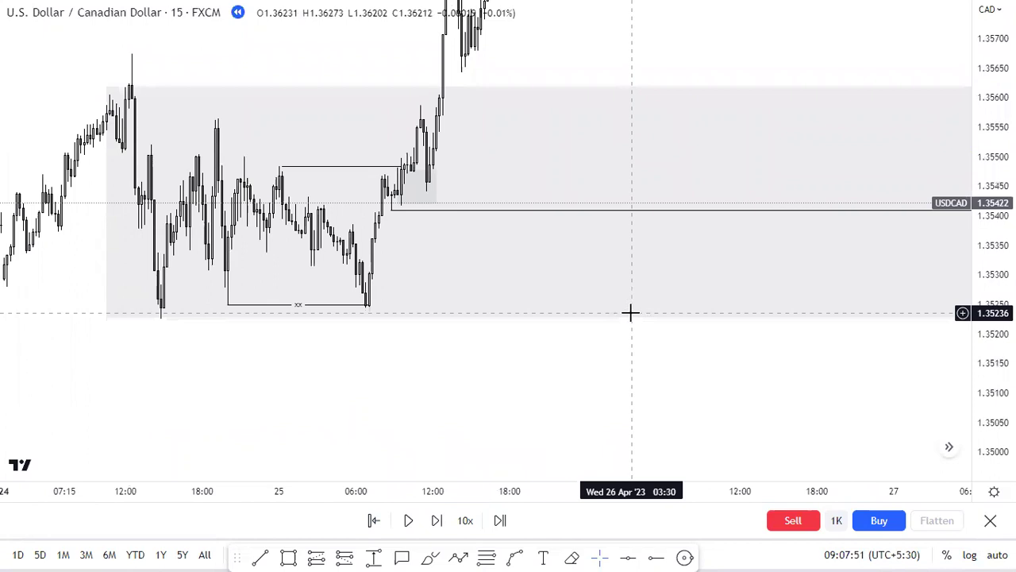
pyautogui.write('1')
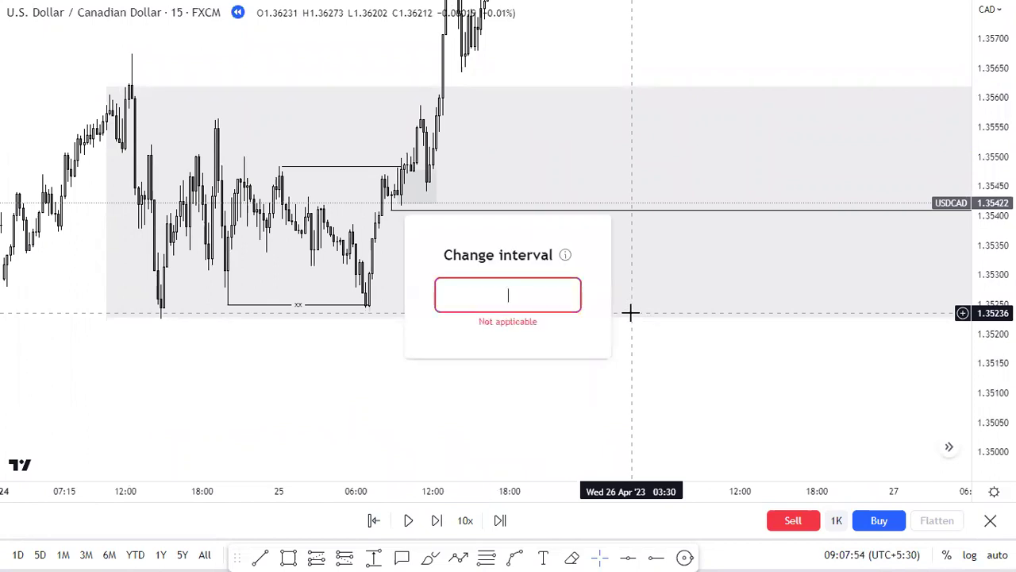
pyautogui.press('Return')
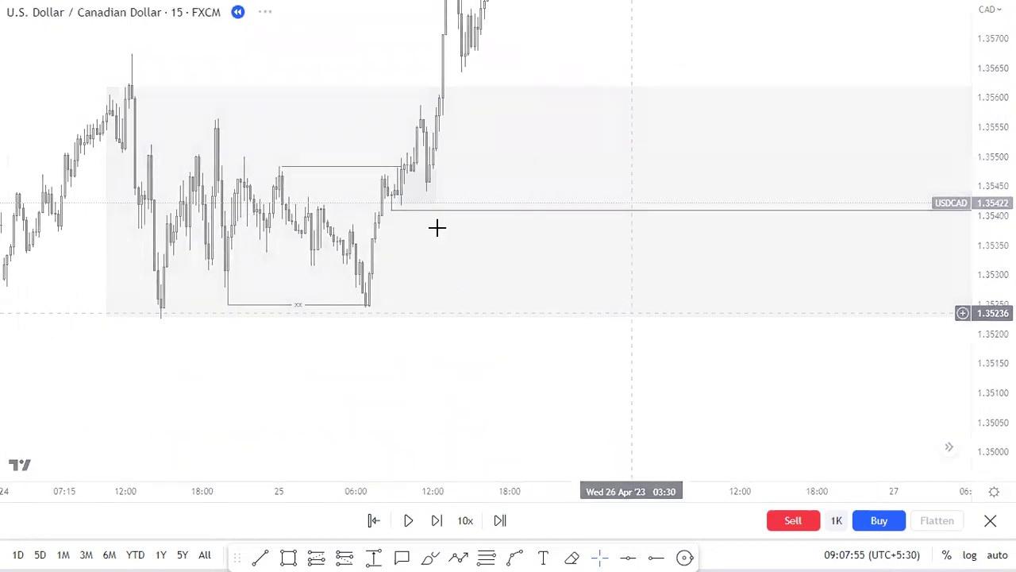
pyautogui.scroll(15, 700, 341)
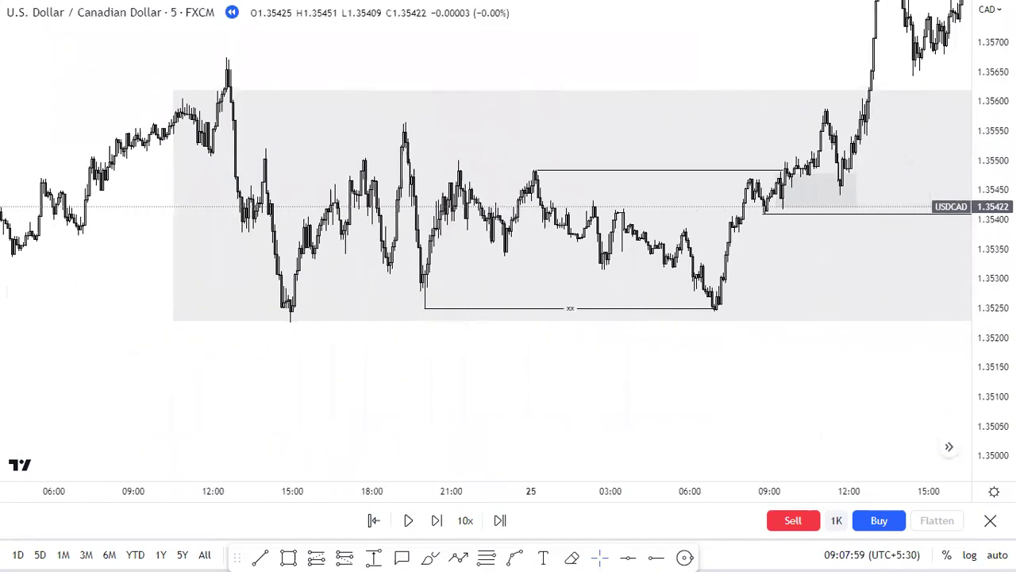
pyautogui.moveTo(981, 373); pyautogui.dragTo(987, 257)
pyautogui.scroll(3, 881, 383)
pyautogui.moveTo(828, 372); pyautogui.dragTo(754, 318)
pyautogui.moveTo(978, 357); pyautogui.dragTo(983, 315)
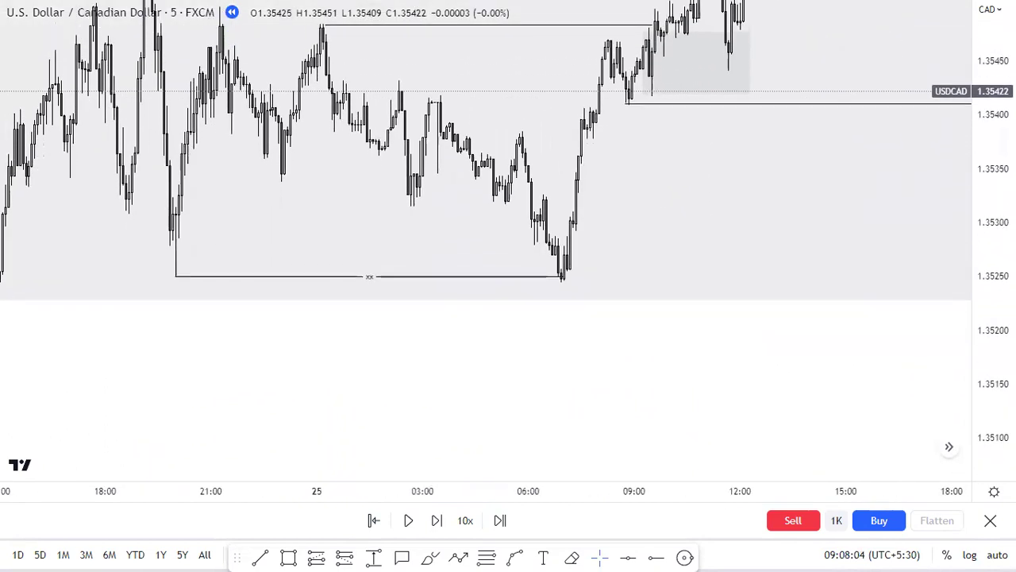
pyautogui.scroll(-2, 739, 384)
pyautogui.moveTo(733, 382); pyautogui.dragTo(613, 378)
# Set the chart to the 15-minute interval and draw a rectangle at the 25 April 06:45 low, between 1.35245 and 1.35289
pyautogui.write('15')
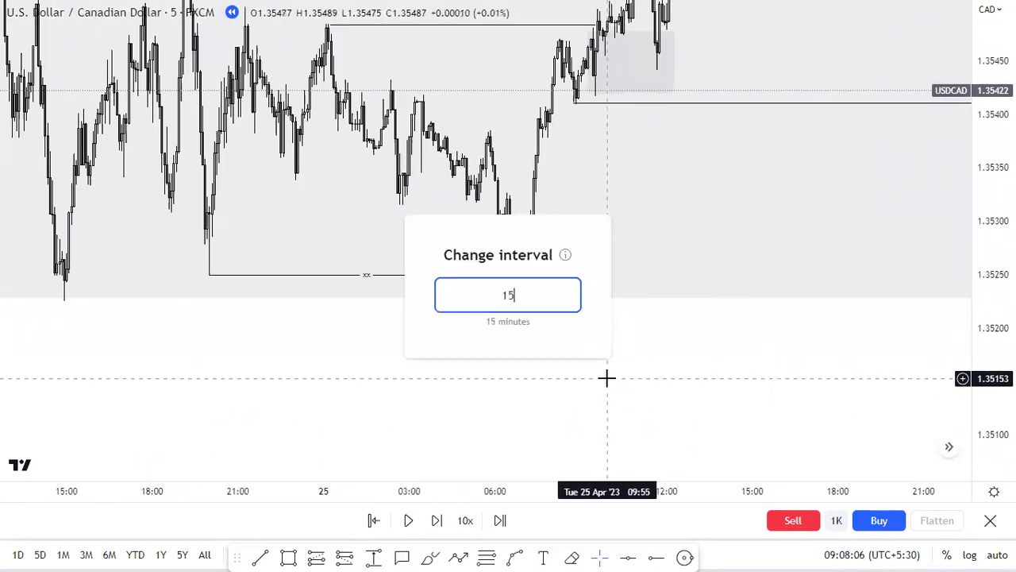
pyautogui.press('Return')
pyautogui.moveTo(785, 357); pyautogui.dragTo(623, 356)
pyautogui.scroll(8, 637, 356)
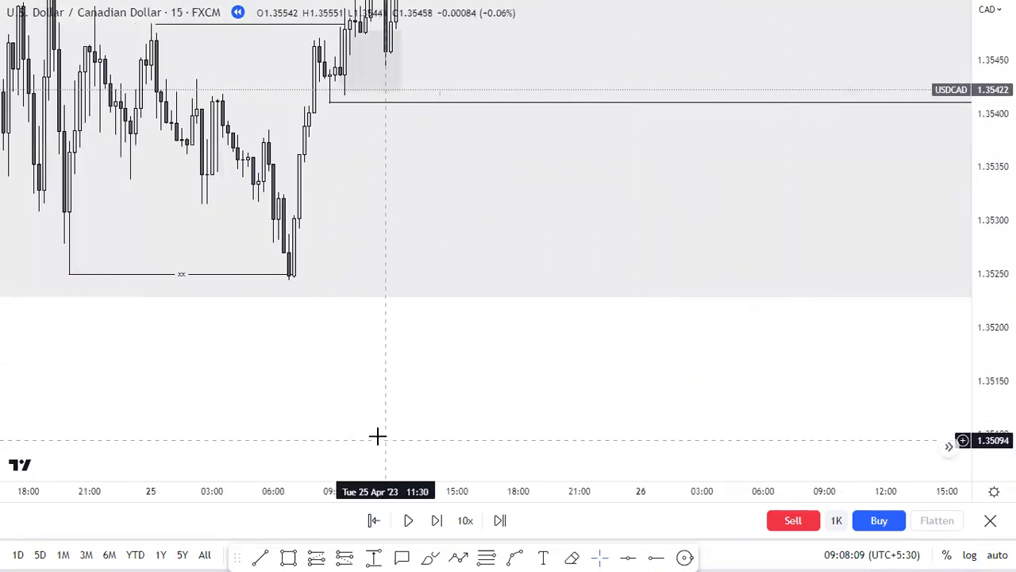
pyautogui.click(288, 556)
pyautogui.moveTo(288, 231); pyautogui.dragTo(316, 278)
# Extend the end of the refined demand rectangle at the 25 April low to 2 May 03:15
pyautogui.moveTo(707, 363); pyautogui.dragTo(483, 370)
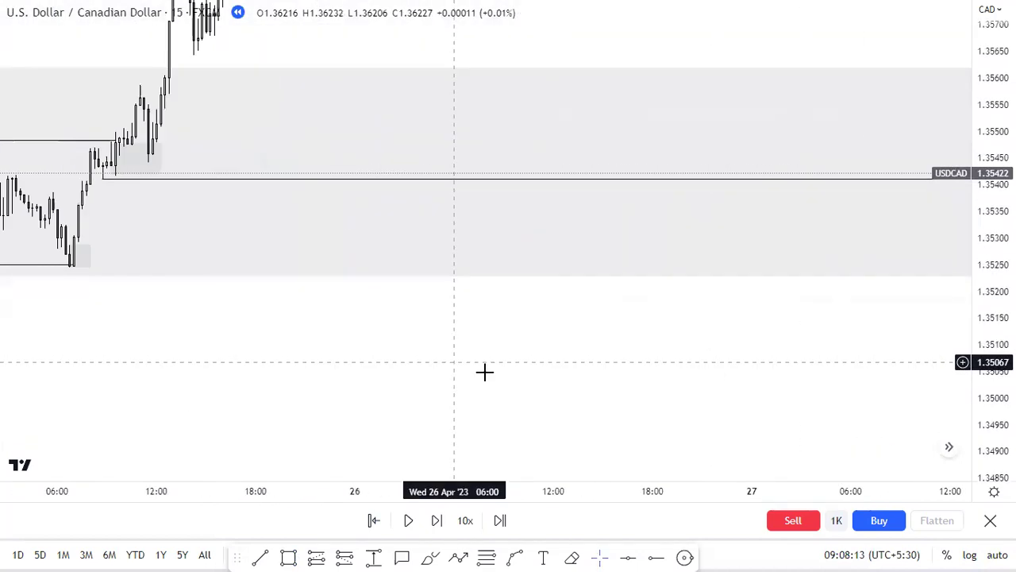
pyautogui.moveTo(93, 256); pyautogui.dragTo(969, 257)
pyautogui.scroll(-10, 666, 352)
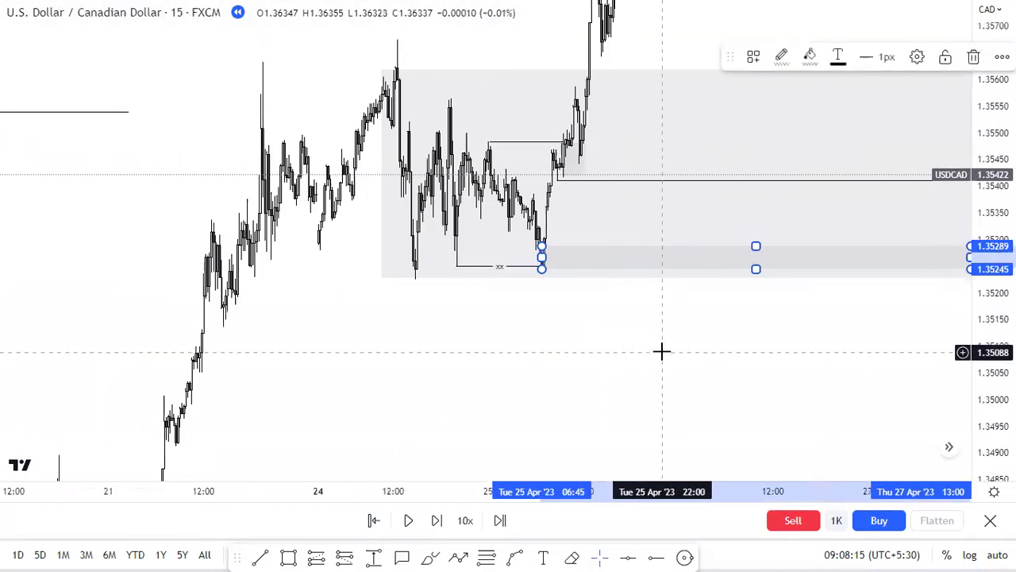
pyautogui.moveTo(782, 347); pyautogui.dragTo(302, 356)
pyautogui.scroll(-1, 381, 345)
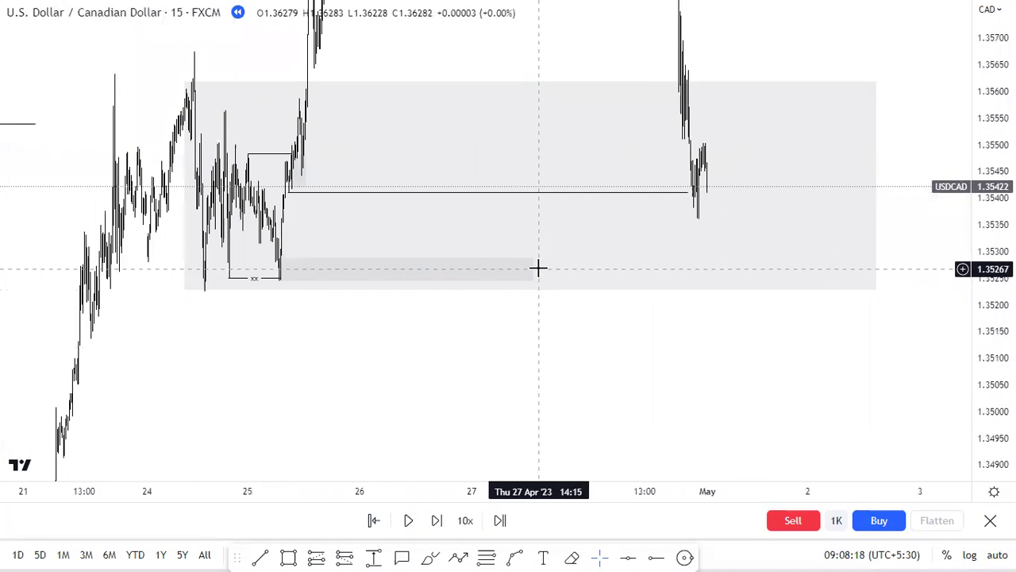
pyautogui.moveTo(529, 268); pyautogui.dragTo(826, 251)
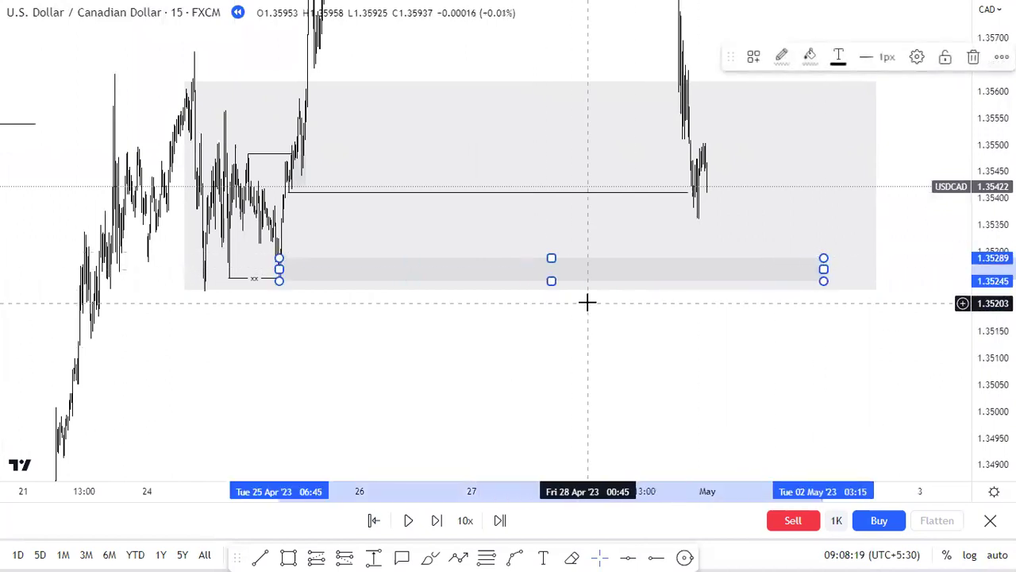
# Advance the replay from the start of May to about midday on 1 May, watching price inside the demand zone
pyautogui.scroll(8, 556, 317)
pyautogui.moveTo(419, 340); pyautogui.dragTo(793, 349)
pyautogui.scroll(3, 735, 350)
pyautogui.moveTo(703, 365); pyautogui.dragTo(498, 385)
pyautogui.scroll(-1, 514, 380)
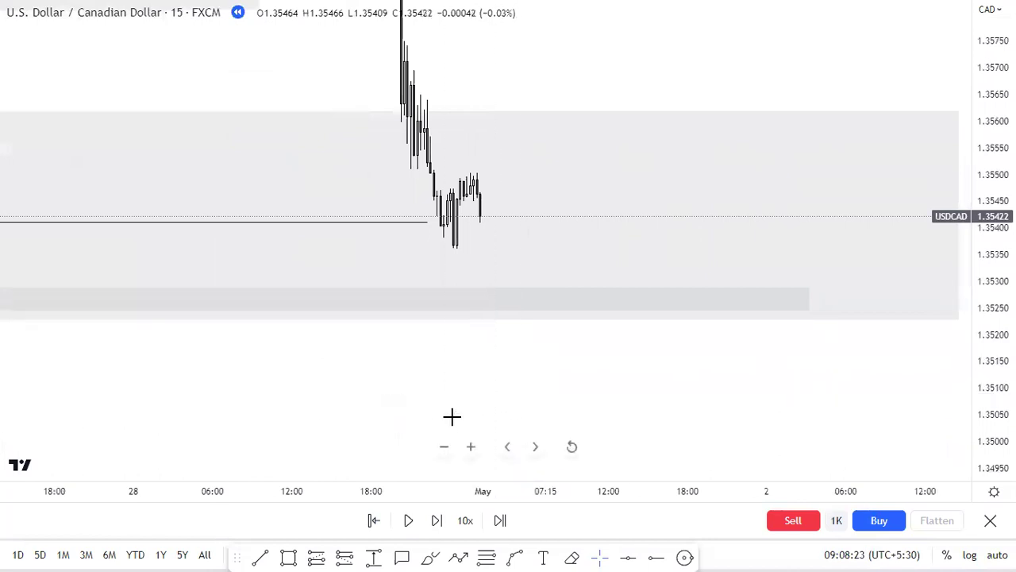
pyautogui.click(437, 522)
pyautogui.click(437, 522)
pyautogui.click(438, 522)
pyautogui.click(439, 522)
pyautogui.click(446, 522)
pyautogui.click(446, 522)
pyautogui.click(447, 522)
pyautogui.click(447, 522)
pyautogui.click(448, 523)
pyautogui.click(448, 523)
pyautogui.click(449, 522)
pyautogui.click(450, 522)
pyautogui.click(450, 522)
pyautogui.click(450, 522)
pyautogui.click(437, 522)
pyautogui.click(433, 521)
pyautogui.click(409, 519)
pyautogui.click(406, 517)
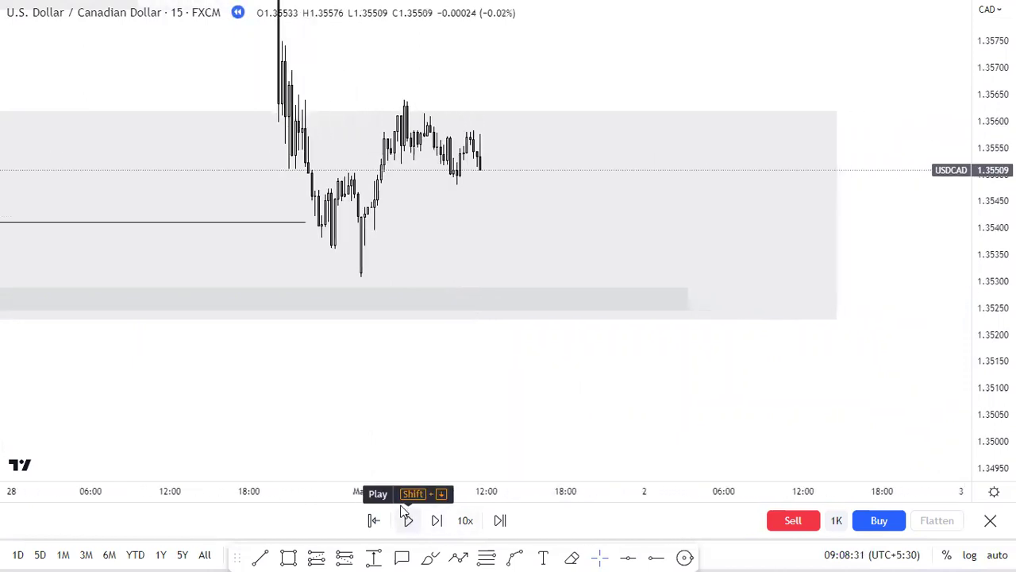
# Draw a horizontal trend line under the early 1 May low at 1.35313, ending at 1 May 17:45
pyautogui.click(255, 556)
pyautogui.click(351, 273)
pyautogui.click(556, 274)
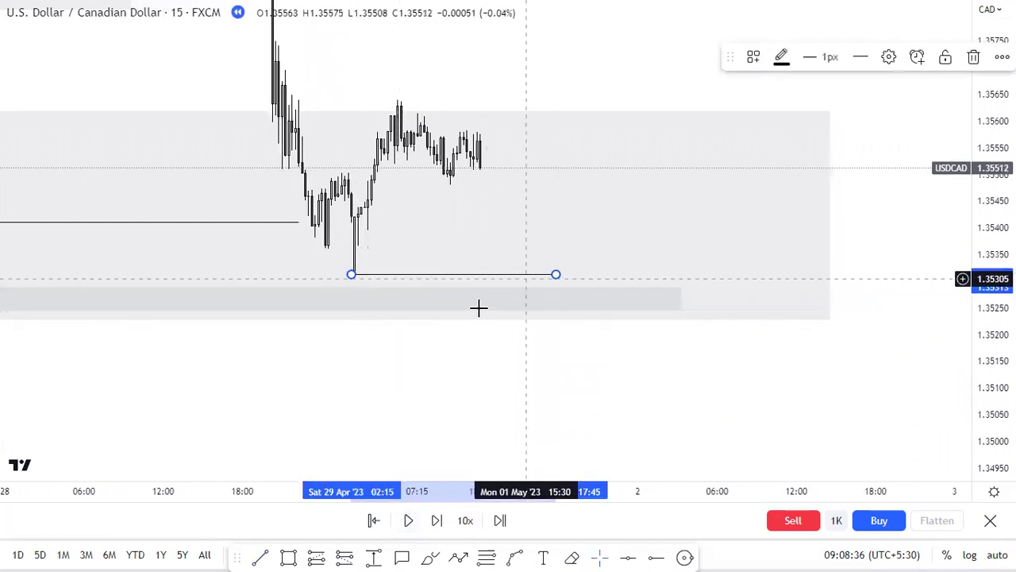
# Play the replay until price returns to the 1 May low, and lower the trend line to 1.35305
pyautogui.click(410, 520)
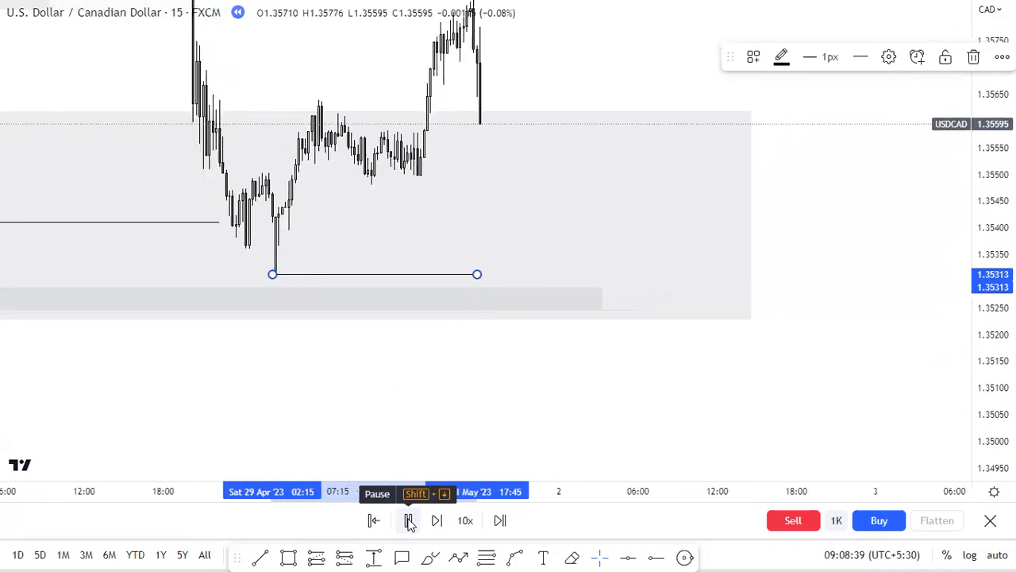
pyautogui.click(410, 521)
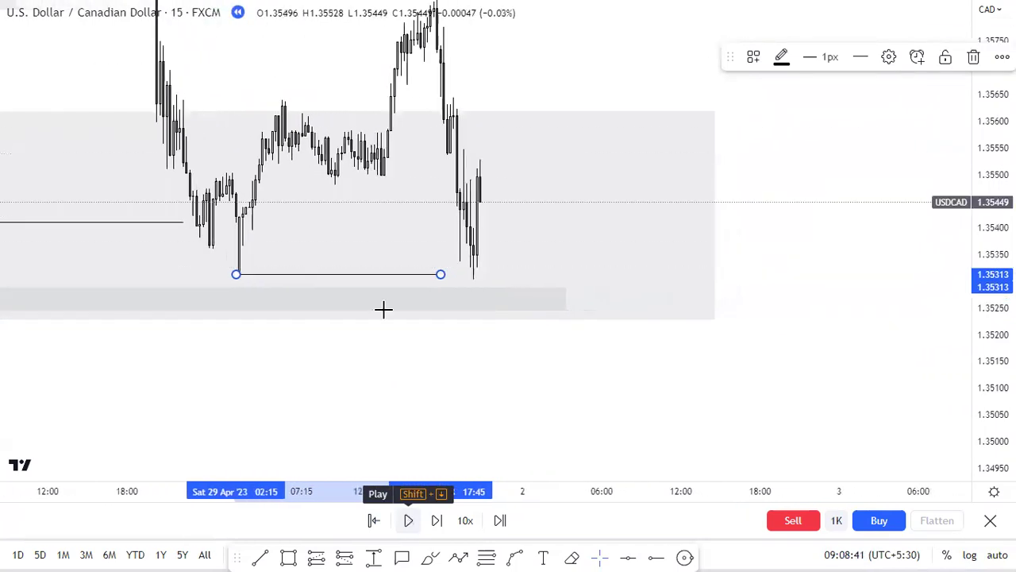
pyautogui.scroll(2, 274, 275)
pyautogui.moveTo(305, 277)
pyautogui.mouseDown()
pyautogui.moveTo(328, 278)
pyautogui.moveTo(296, 277)
pyautogui.moveTo(309, 277)
pyautogui.mouseUp()
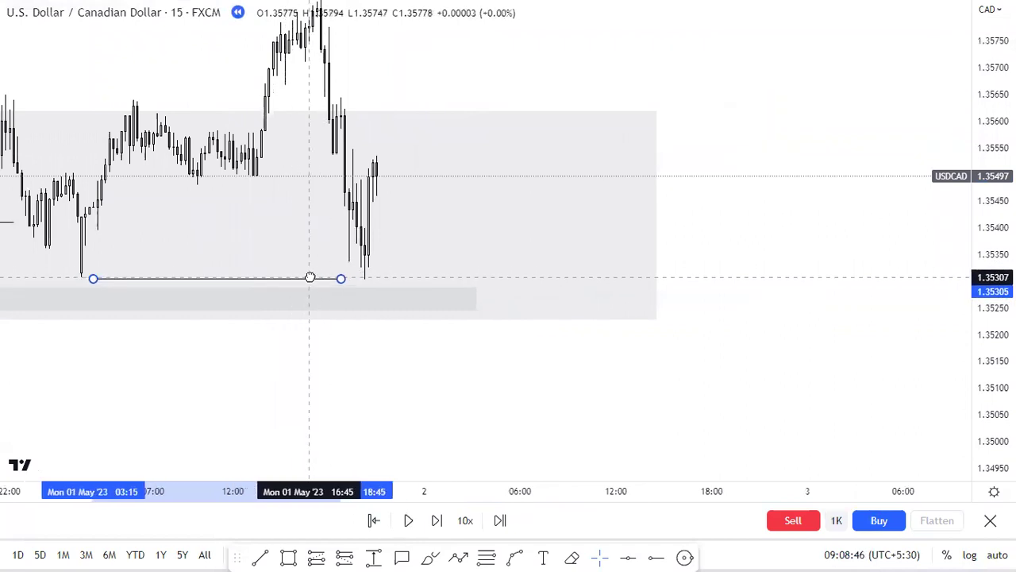
# Advance the replay bar by bar to about 03:15 on 2 May
pyautogui.click(438, 520)
pyautogui.click(438, 520)
pyautogui.click(438, 520)
pyautogui.click(438, 520)
pyautogui.click(438, 520)
pyautogui.click(438, 519)
pyautogui.click(438, 520)
pyautogui.click(438, 520)
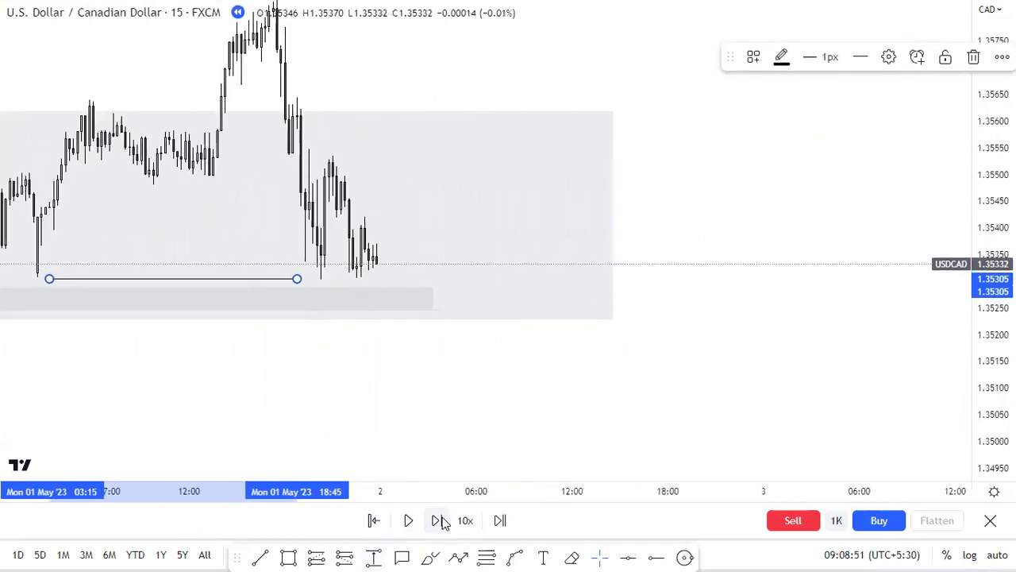
pyautogui.click(440, 520)
pyautogui.click(441, 520)
pyautogui.click(441, 520)
pyautogui.click(441, 520)
pyautogui.click(441, 520)
pyautogui.click(439, 520)
pyautogui.click(437, 520)
# Stretch the equal-lows trend line from 28 April 23:15 to 2 May 03:45 and extend the refined demand rectangle to about 2 May 11:00
pyautogui.moveTo(241, 278); pyautogui.dragTo(385, 270)
pyautogui.scroll(-3, 395, 337)
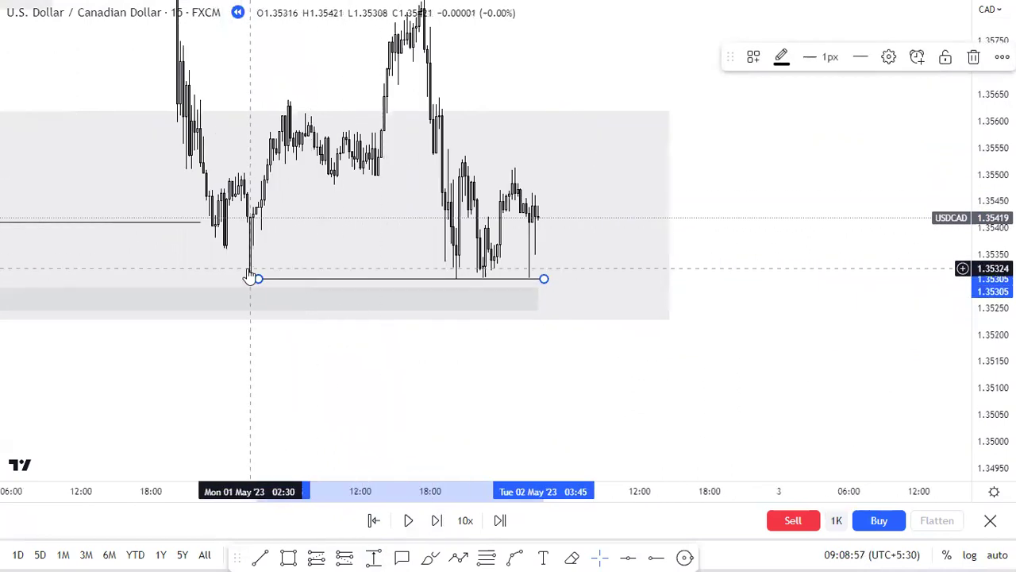
pyautogui.moveTo(259, 279); pyautogui.dragTo(213, 279)
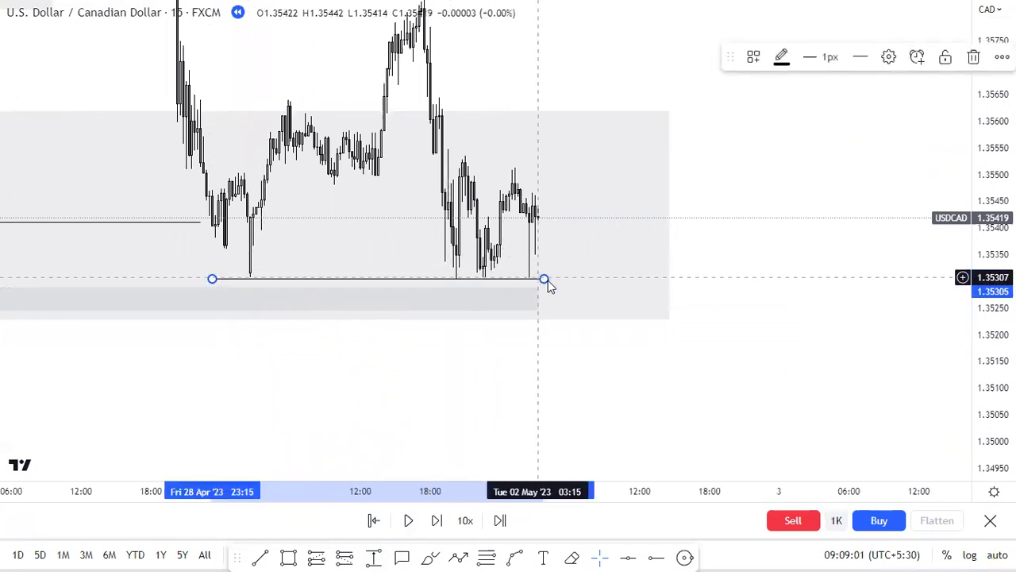
pyautogui.moveTo(535, 300); pyautogui.dragTo(626, 301)
pyautogui.click(496, 347)
# Advance the replay bar by bar to 12:00 on 2 May, following price down to the refined demand rectangle
pyautogui.scroll(2, 478, 352)
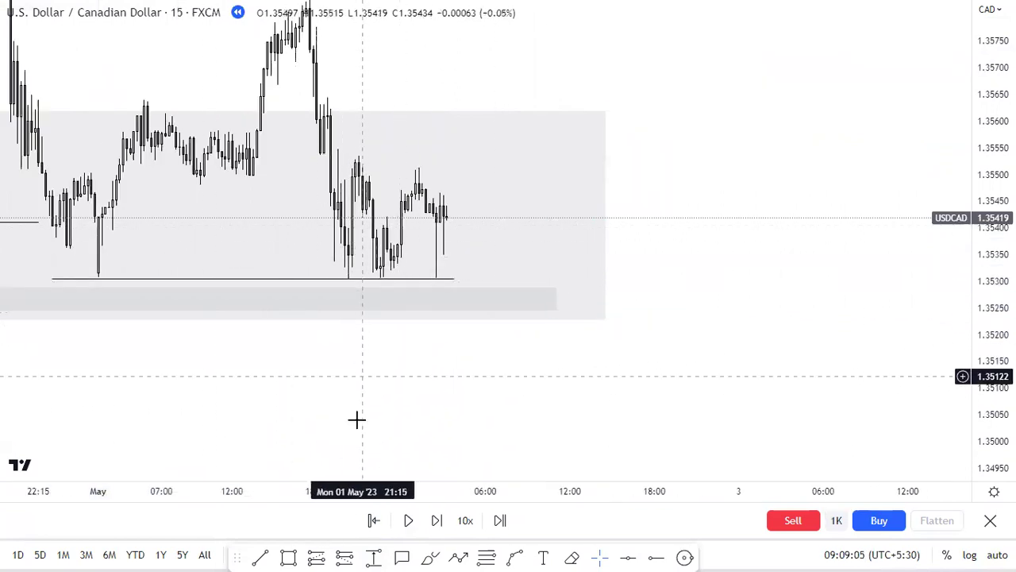
pyautogui.click(436, 520)
pyautogui.click(436, 520)
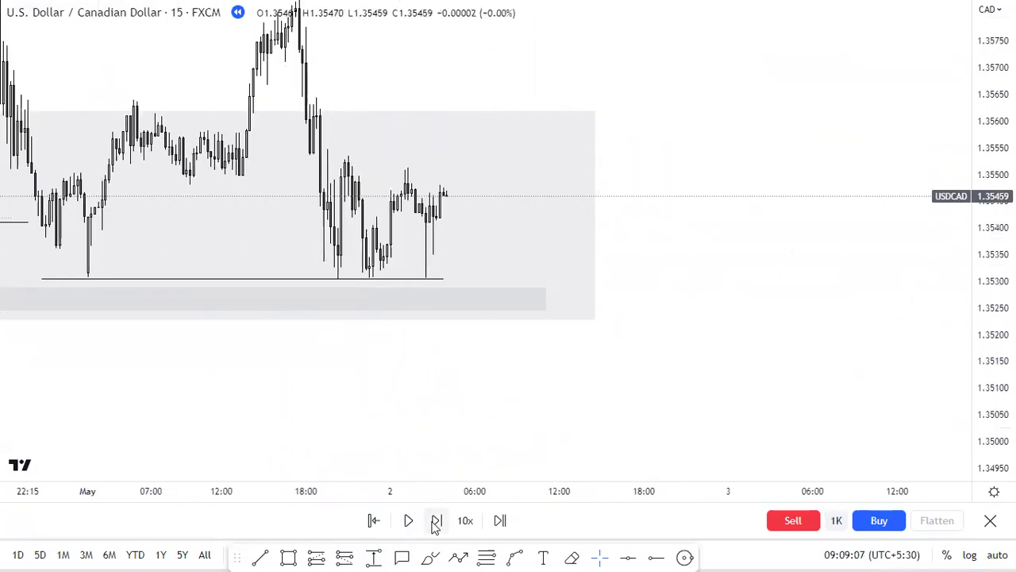
pyautogui.click(436, 520)
pyautogui.click(436, 519)
pyautogui.click(435, 520)
pyautogui.click(436, 520)
pyautogui.click(435, 520)
pyautogui.click(436, 520)
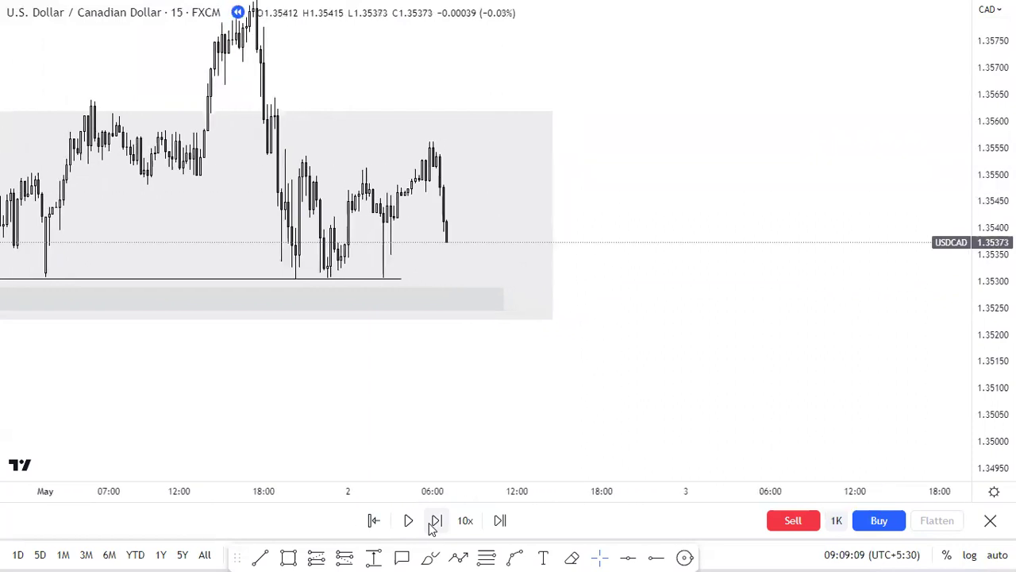
pyautogui.click(435, 520)
pyautogui.click(436, 520)
pyautogui.click(435, 520)
pyautogui.click(436, 520)
pyautogui.click(436, 520)
pyautogui.click(436, 520)
pyautogui.click(435, 520)
pyautogui.click(436, 520)
pyautogui.click(436, 520)
pyautogui.click(436, 520)
pyautogui.click(436, 520)
pyautogui.click(435, 520)
pyautogui.click(436, 520)
pyautogui.click(436, 520)
pyautogui.click(436, 520)
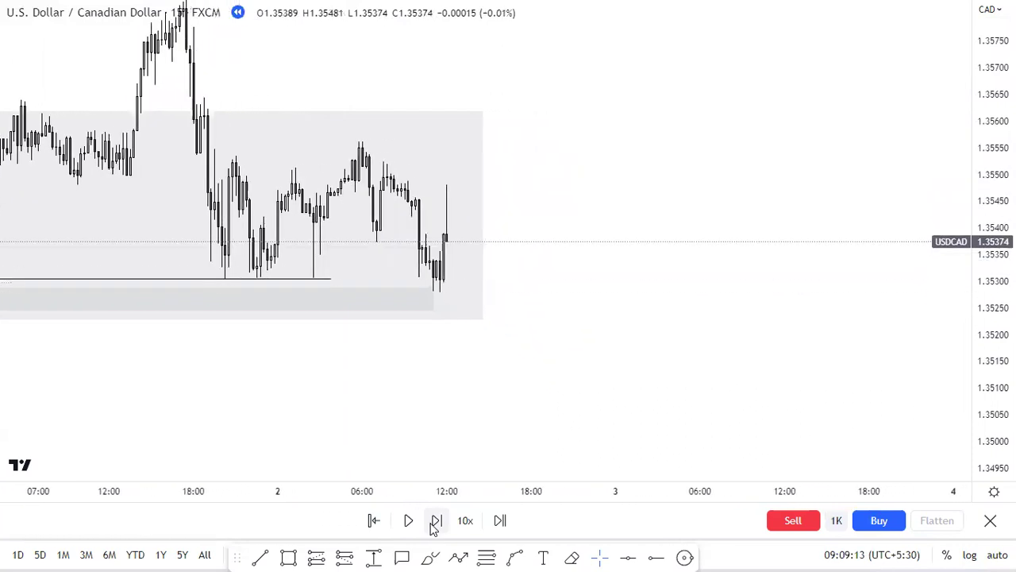
# Extend the refined demand rectangle to about 11:45 on 2 May and switch USDCAD to the 5-minute timeframe
pyautogui.click(436, 299)
pyautogui.click(596, 263)
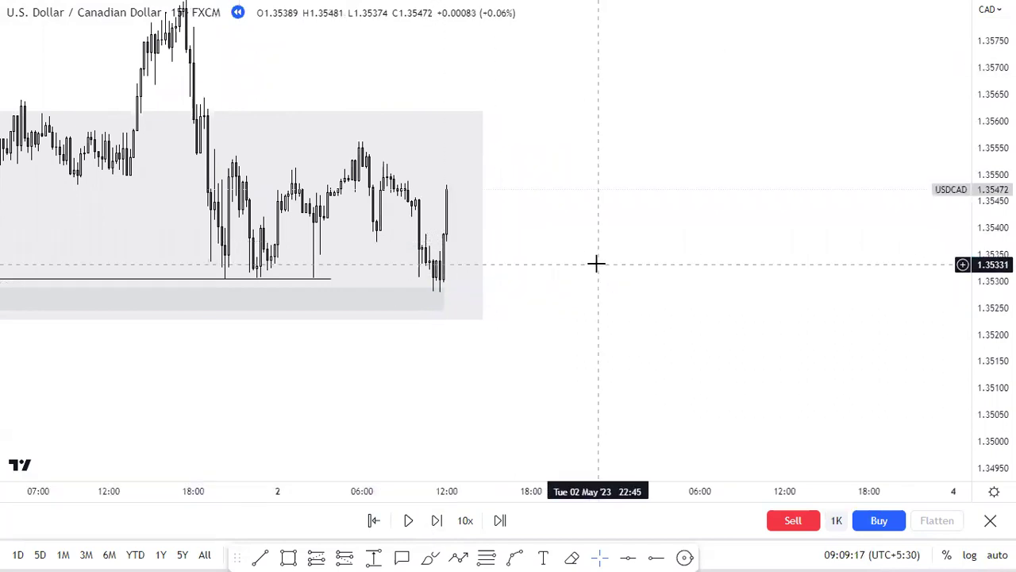
pyautogui.scroll(-2, 660, 286)
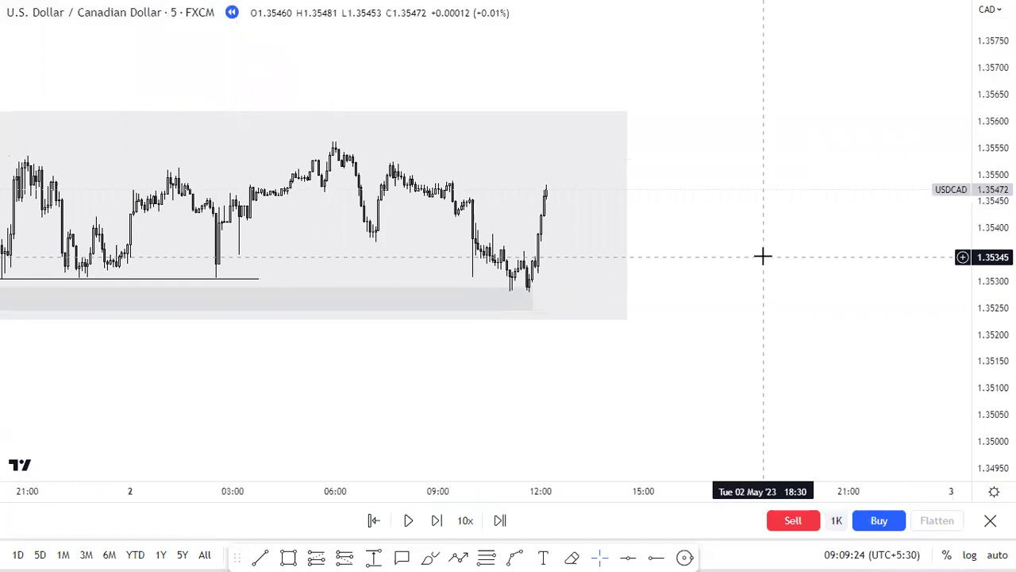
# Draw a rectangle at the 10:00 swing high from 09:50 to about 12:10, around 1.35459 to 1.35446, and apply the red template
pyautogui.moveTo(993, 354); pyautogui.dragTo(993, 186)
pyautogui.scroll(3, 937, 245)
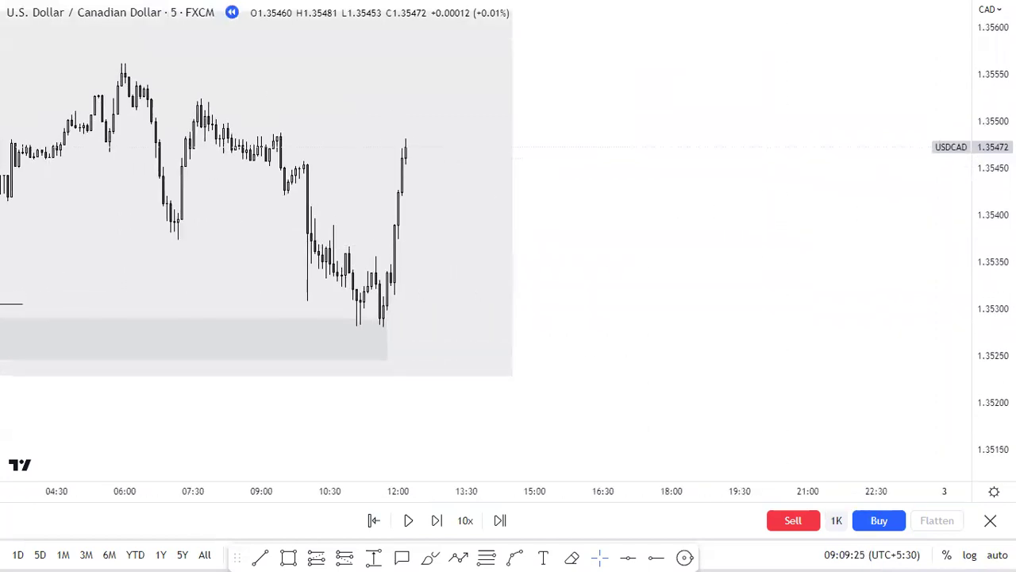
pyautogui.click(290, 555)
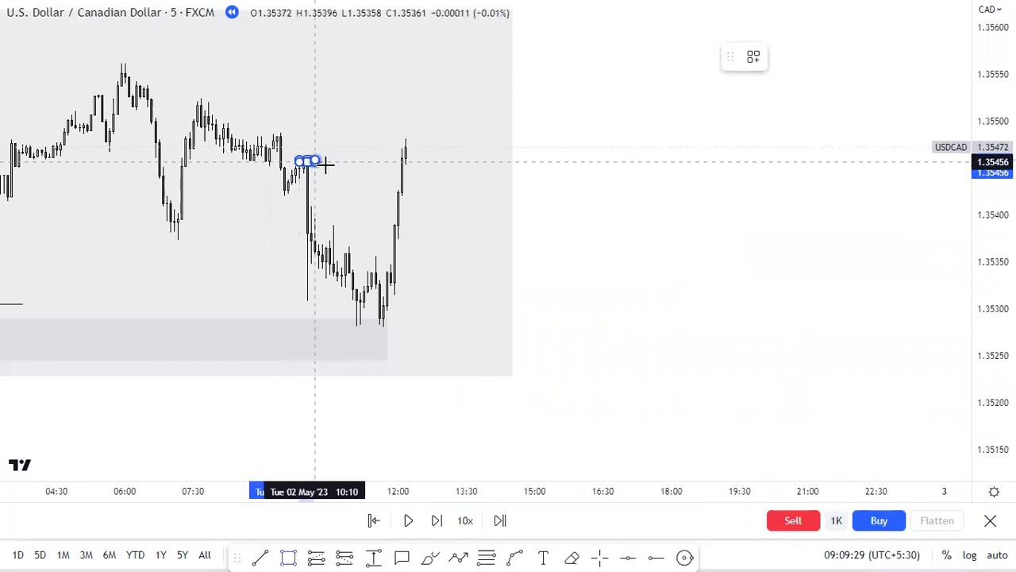
pyautogui.moveTo(315, 162); pyautogui.dragTo(390, 171)
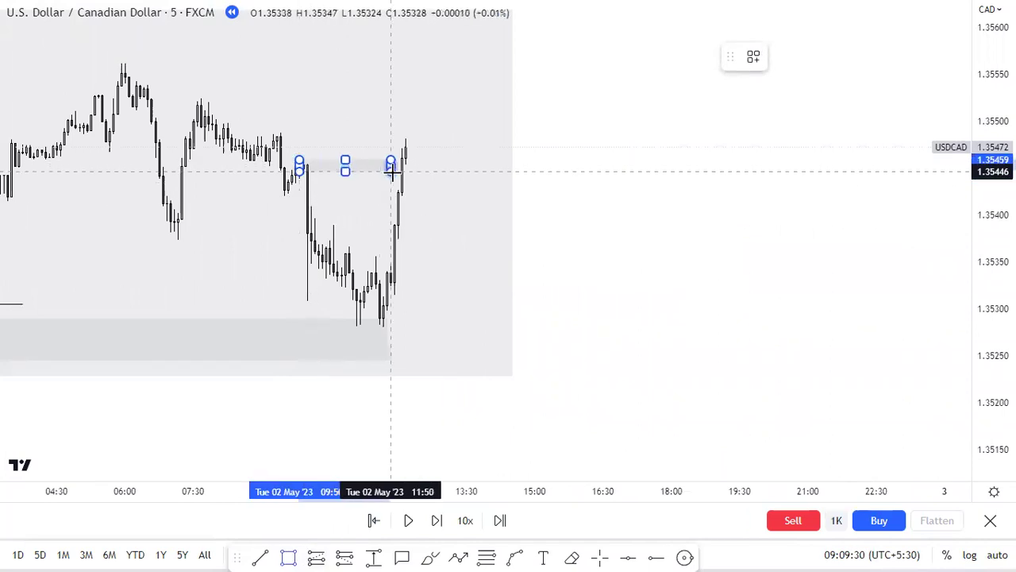
pyautogui.click(754, 57)
pyautogui.click(770, 167)
pyautogui.moveTo(991, 302); pyautogui.dragTo(990, 262)
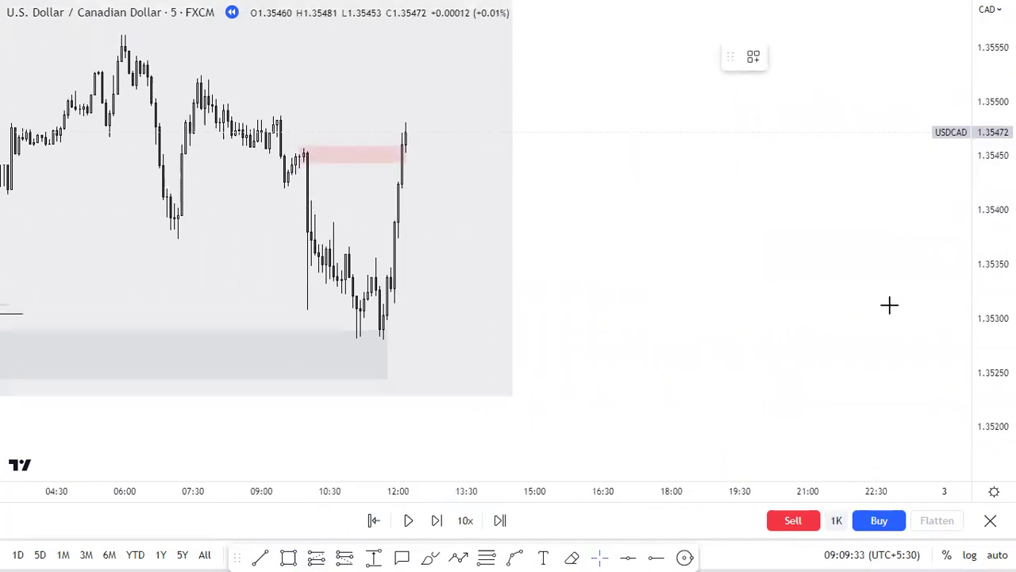
# Draw a trend line at 1.35284 under the equal lows from 11:10 to 11:40 and apply the liquidity template labelled xx
pyautogui.moveTo(673, 276); pyautogui.dragTo(782, 225)
pyautogui.moveTo(991, 266); pyautogui.dragTo(990, 231)
pyautogui.scroll(4, 879, 259)
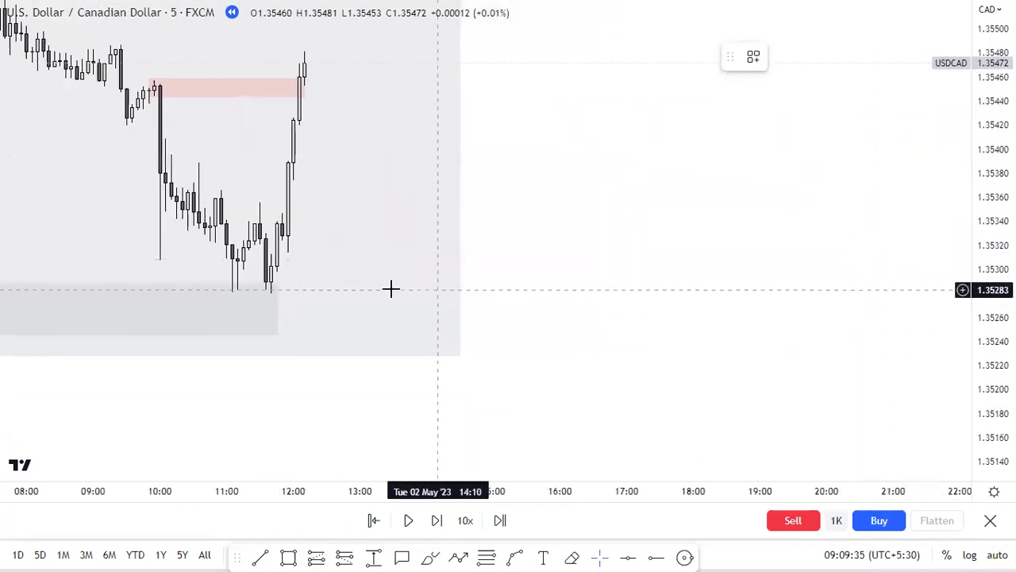
pyautogui.click(258, 554)
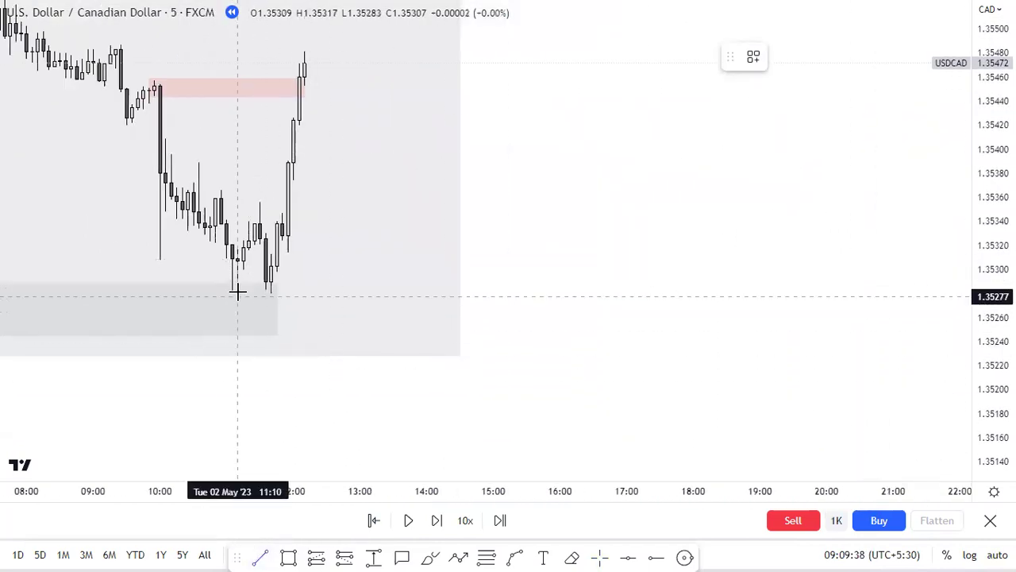
pyautogui.click(271, 288)
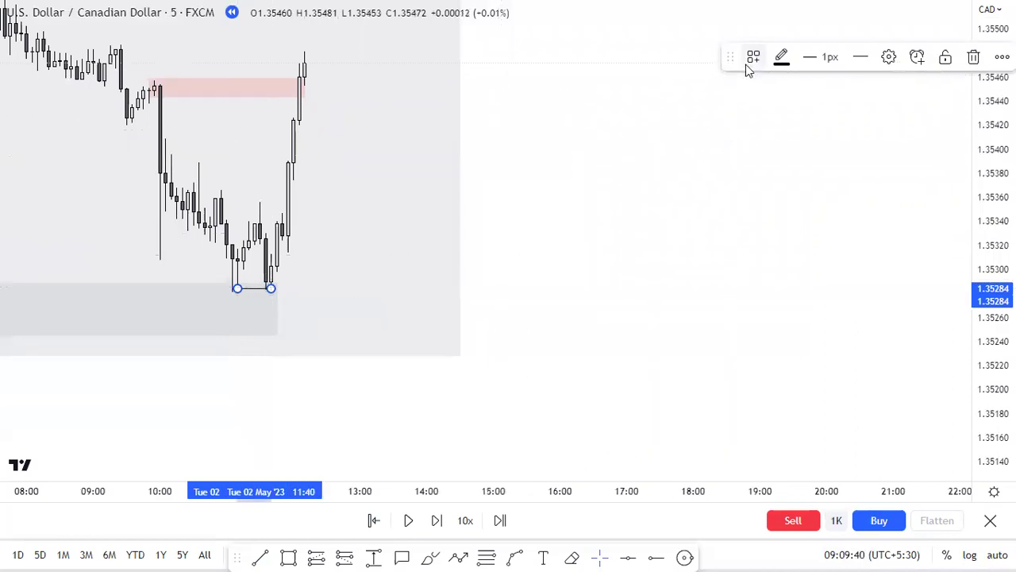
pyautogui.click(751, 57)
pyautogui.click(764, 245)
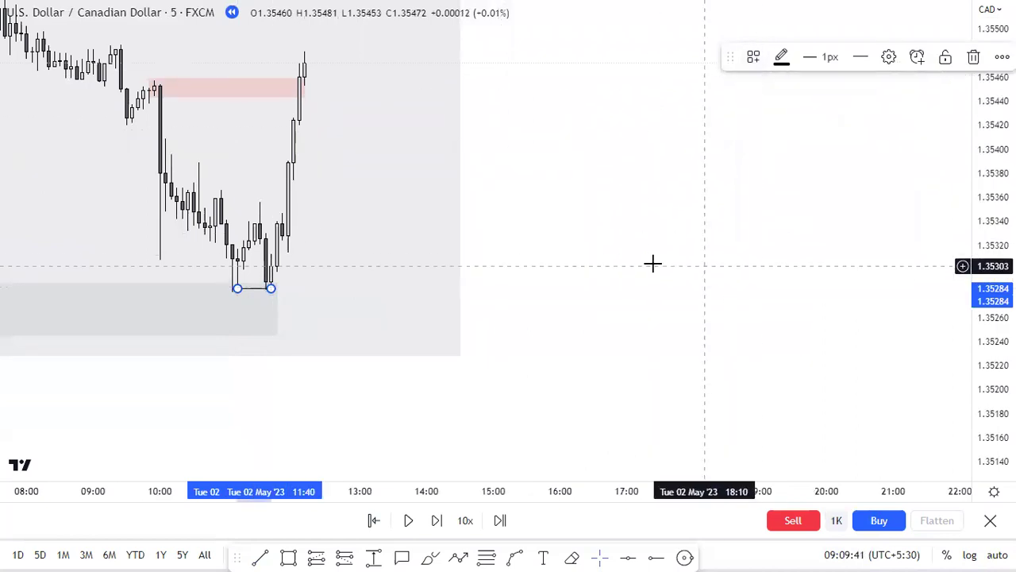
# Draw a trend line at 1.35356 from the 11:30 swing high to 11:50 and switch to the 1-minute timeframe
pyautogui.click(264, 556)
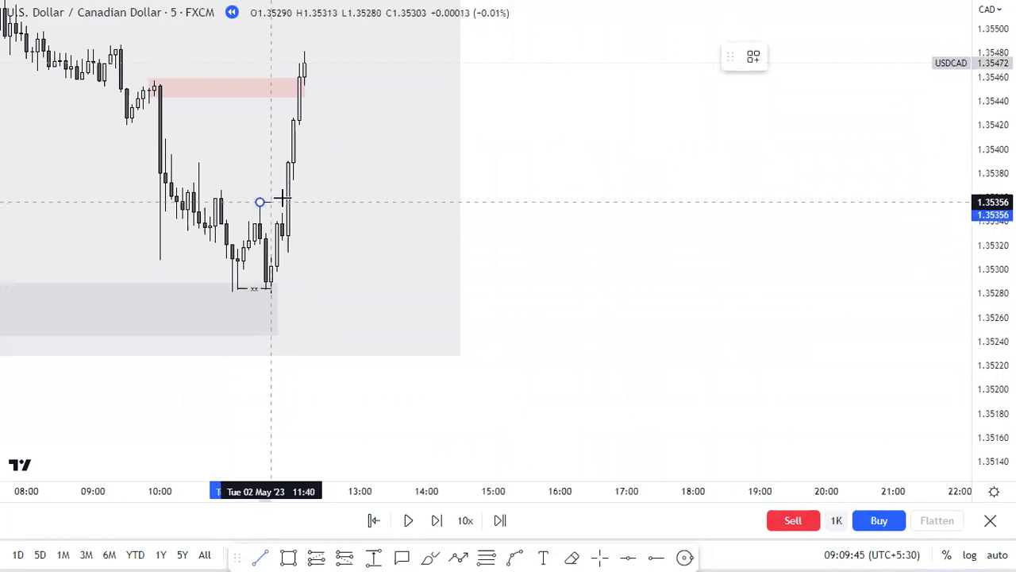
pyautogui.click(282, 198)
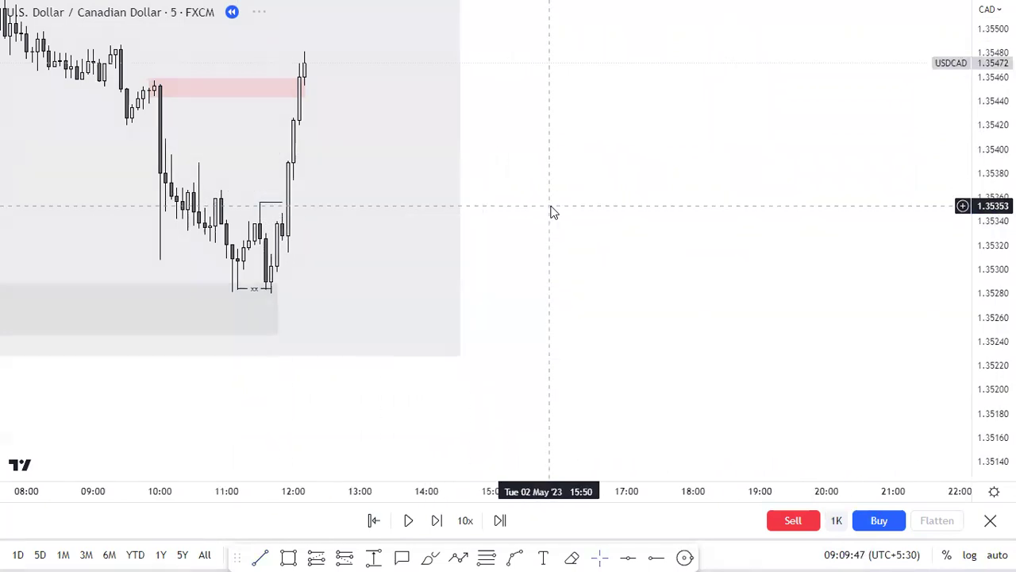
pyautogui.write('1')
pyautogui.press('Return')
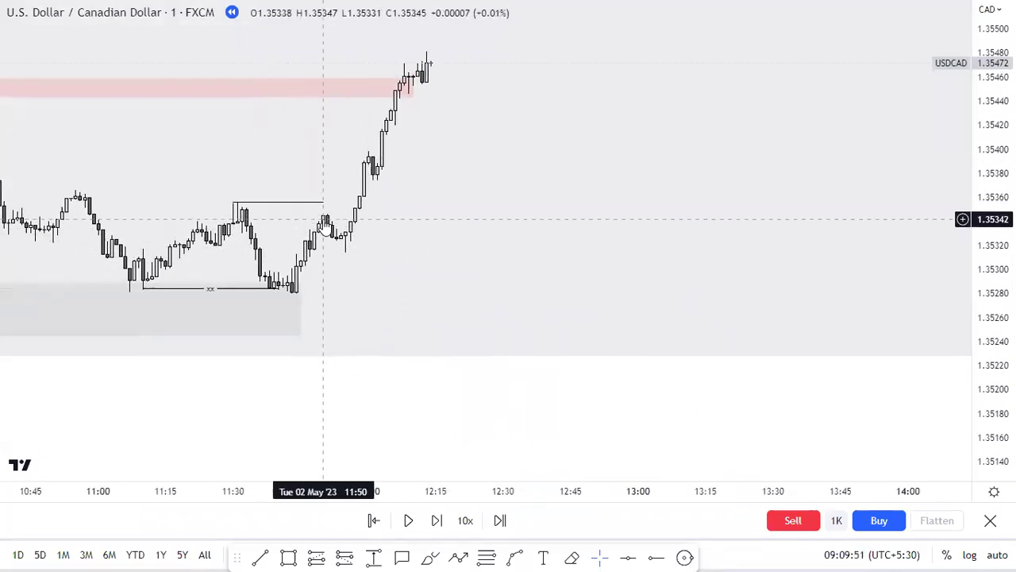
# Mark the minor high at 1.35347 with a trend line from 11:50 to 11:56 using the fbos template
pyautogui.click(254, 551)
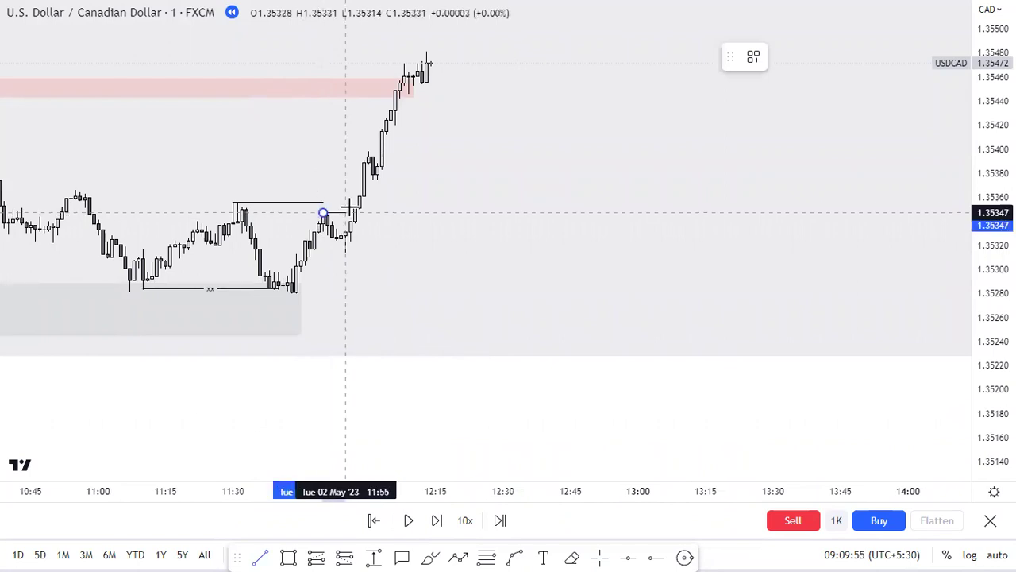
pyautogui.click(350, 211)
pyautogui.click(754, 58)
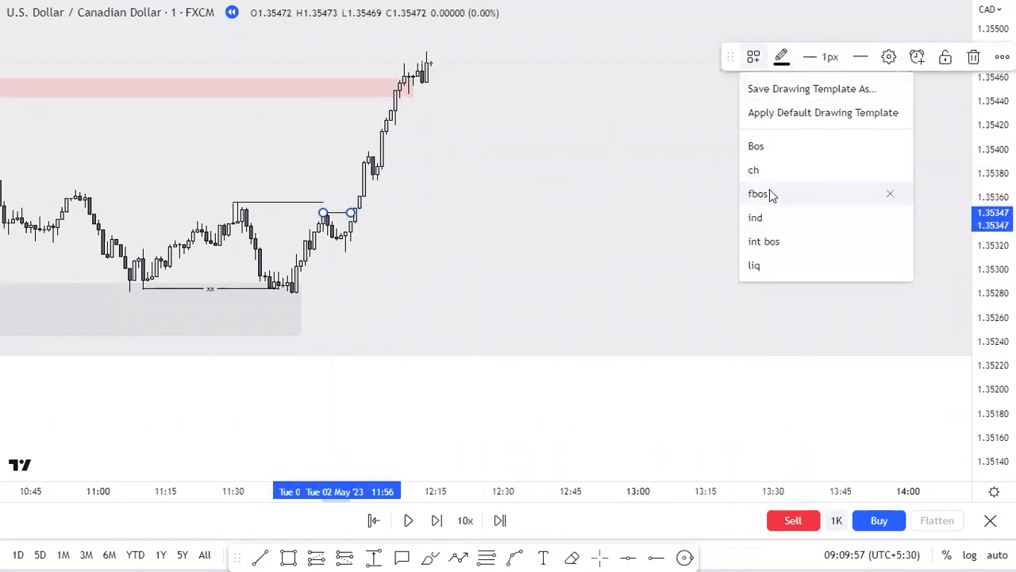
pyautogui.click(770, 195)
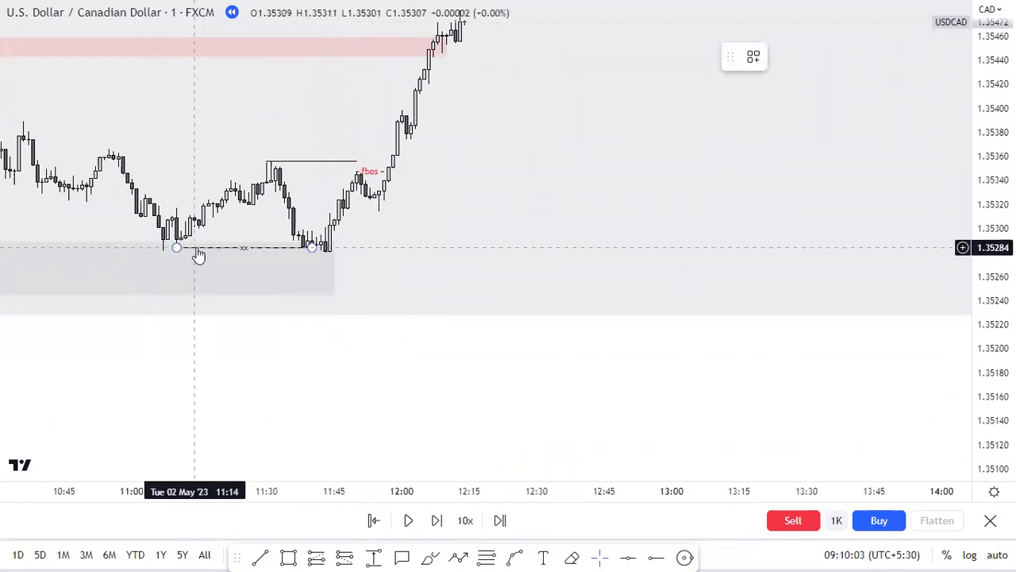
# Draw a red entry rectangle from the 11:44 low to about 12:55, between 1.35313 and about 1.35282
pyautogui.click(289, 556)
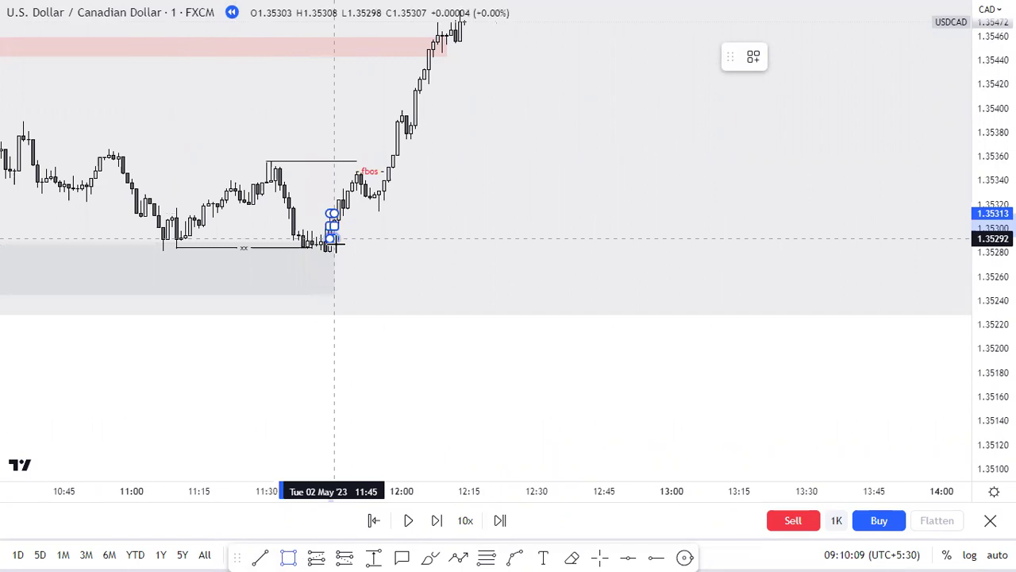
pyautogui.moveTo(335, 248); pyautogui.dragTo(648, 231)
pyautogui.click(523, 390)
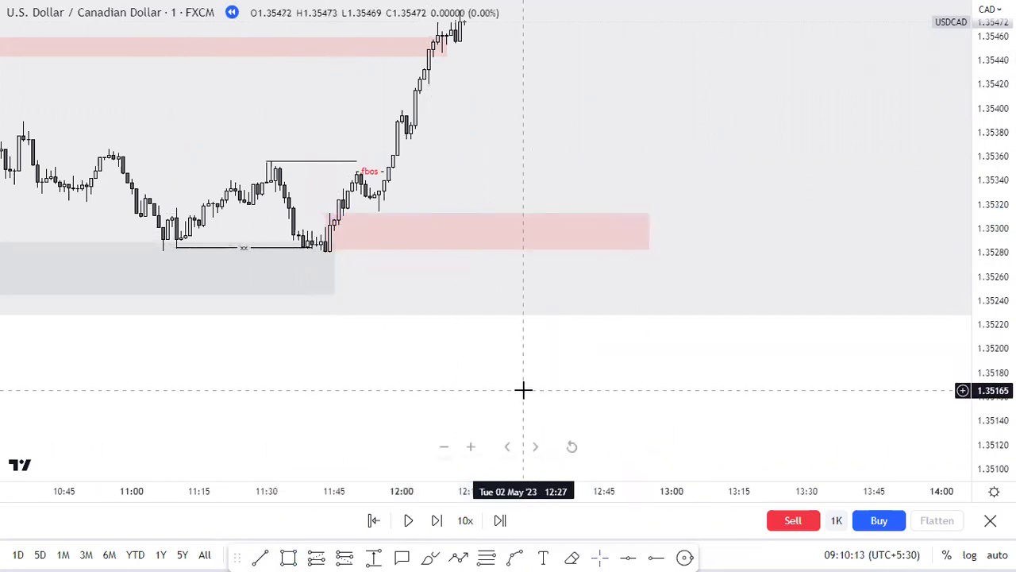
# Switch back to the 5-minute timeframe and stretch the red entry rectangle from 11:35 to about 17:45
pyautogui.write('1')
pyautogui.press('Return')
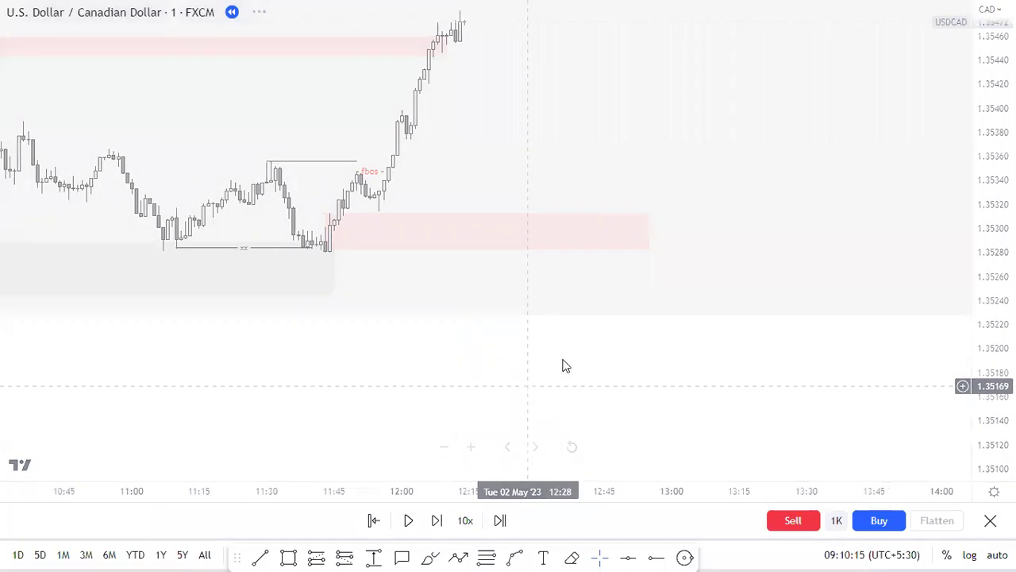
pyautogui.click(385, 231)
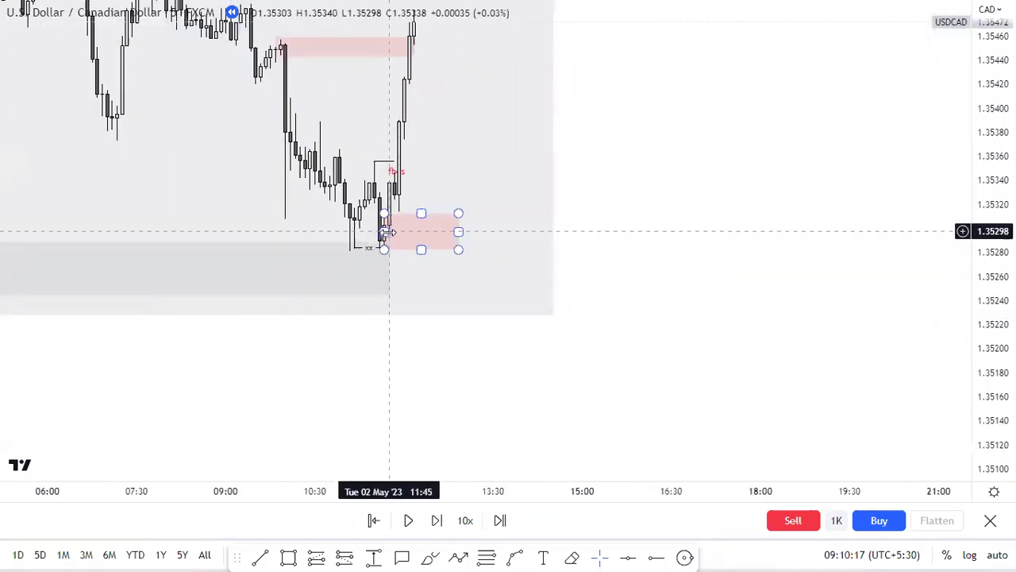
pyautogui.moveTo(385, 231); pyautogui.dragTo(380, 231)
pyautogui.moveTo(458, 231); pyautogui.dragTo(747, 231)
pyautogui.moveTo(672, 344); pyautogui.dragTo(629, 352)
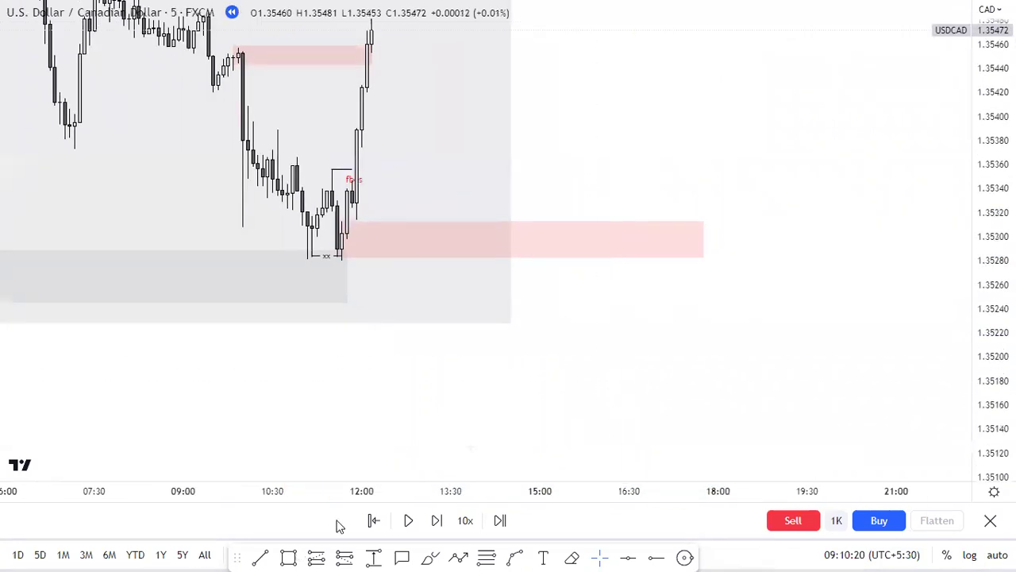
# Place a long position at 14:25 with entry 1.35313 and stop 1.35282, and shorten the red entry rectangle to its start
pyautogui.click(494, 222)
pyautogui.click(503, 221)
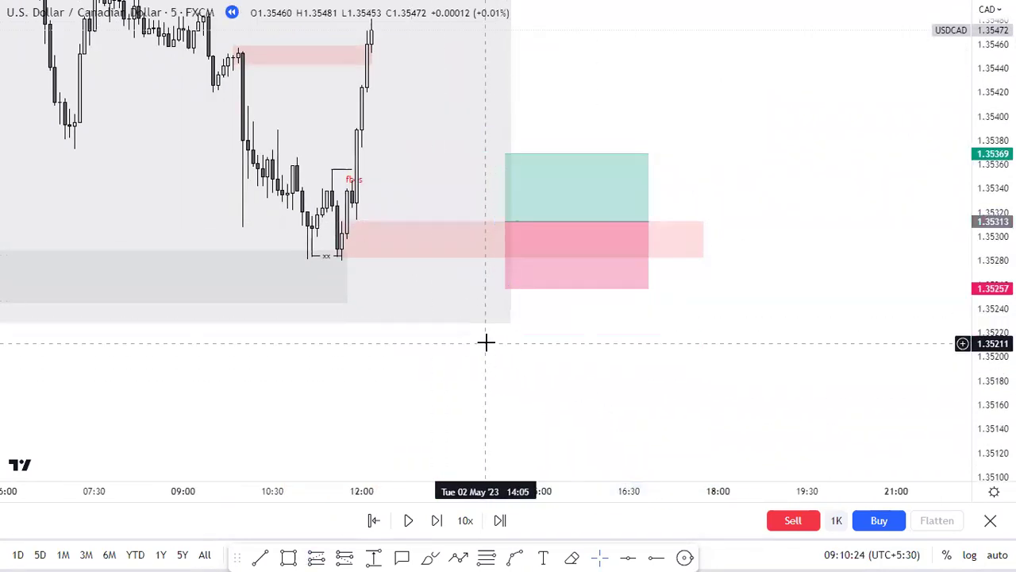
pyautogui.moveTo(503, 291); pyautogui.dragTo(522, 258)
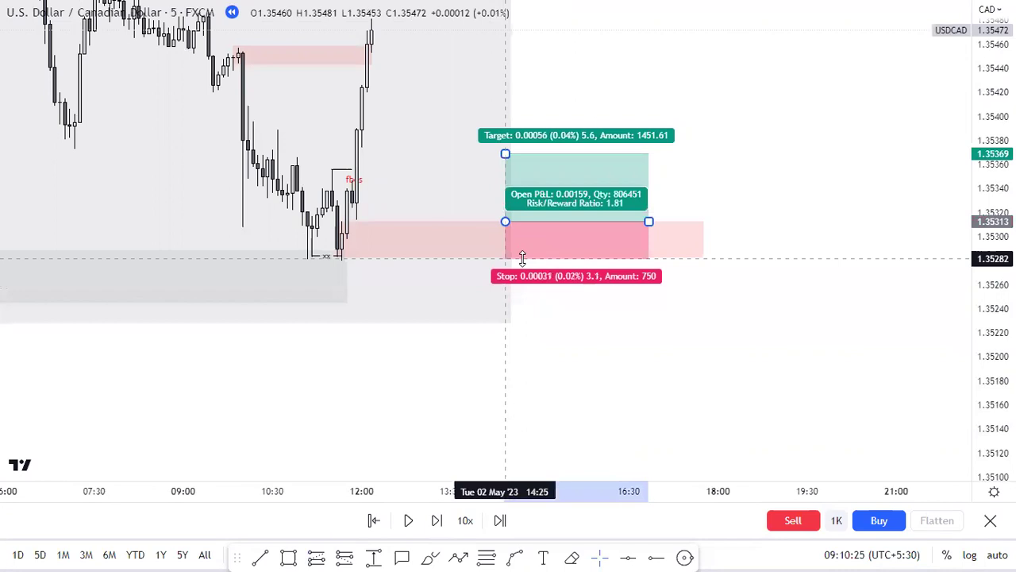
pyautogui.click(700, 238)
pyautogui.moveTo(703, 237); pyautogui.dragTo(515, 240)
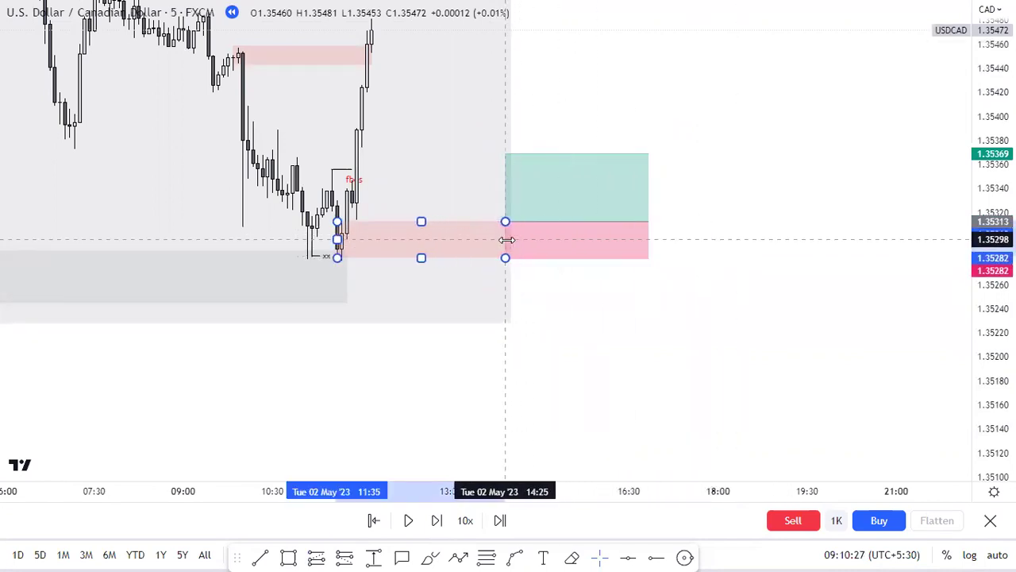
# Raise the long position's target to 1.35833 and draw a trend line from the 1 May high across to it
pyautogui.scroll(-5, 860, 356)
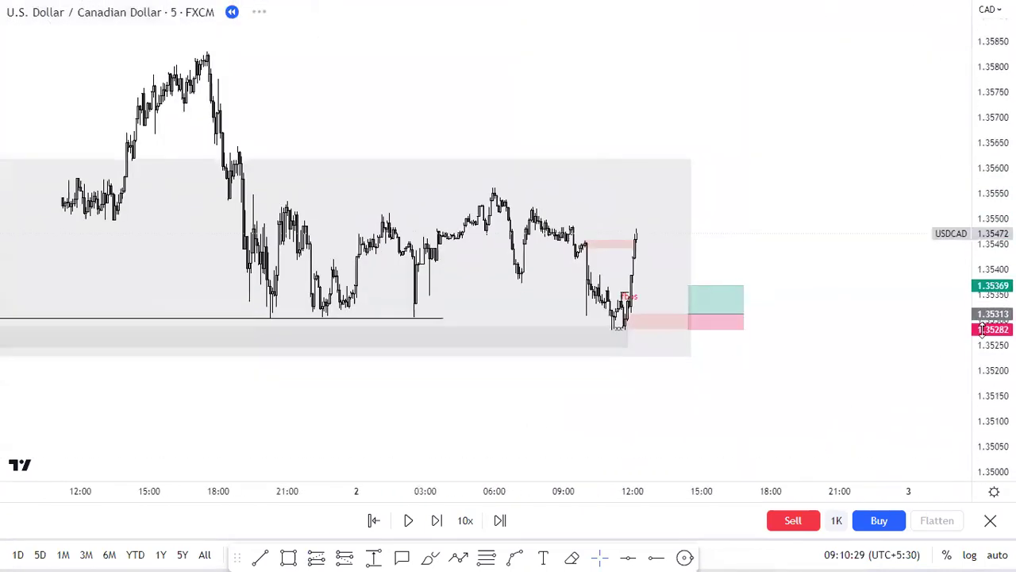
pyautogui.click(695, 290)
pyautogui.moveTo(684, 279); pyautogui.dragTo(688, 81)
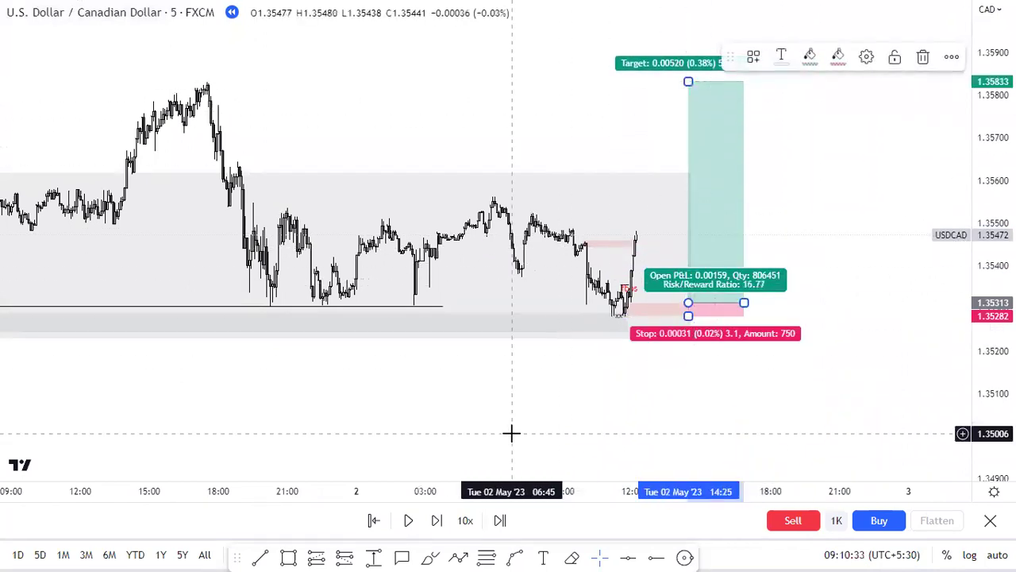
pyautogui.click(263, 556)
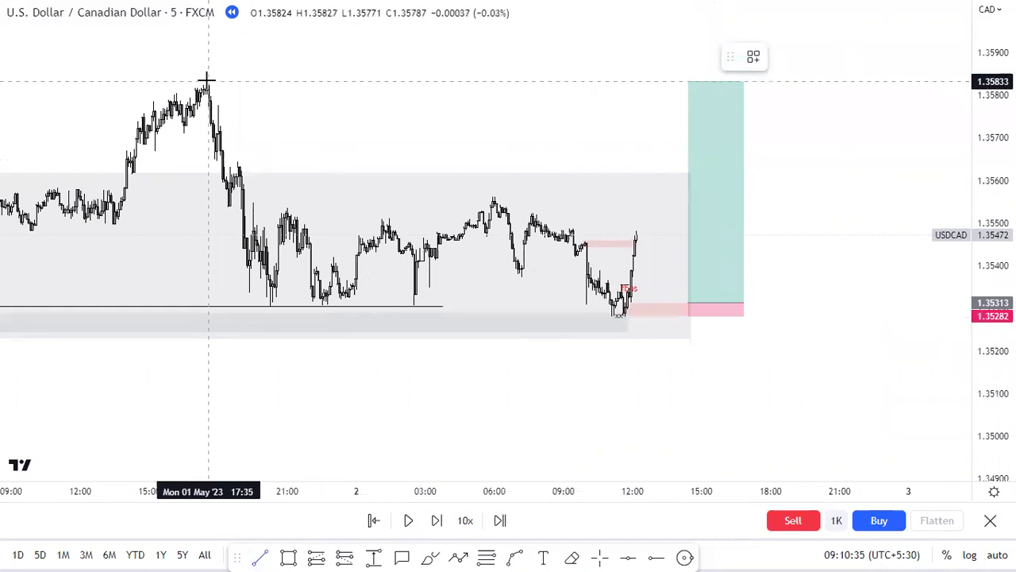
pyautogui.click(688, 106)
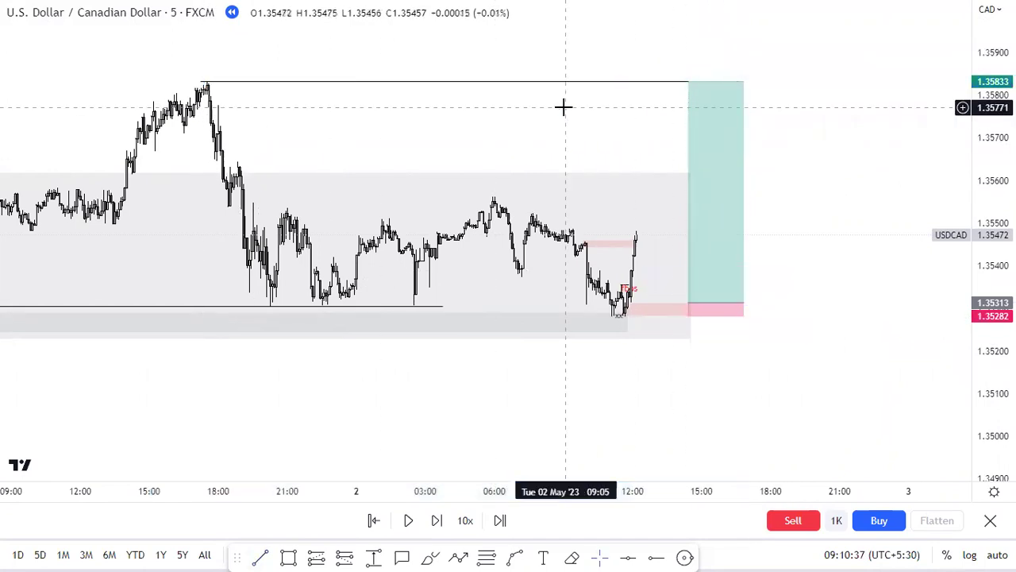
# Switch USDCAD to the 4-hour timeframe and examine the late-April highs and the drop into the demand zone
pyautogui.scroll(-5, 619, 119)
pyautogui.scroll(-6, 577, 135)
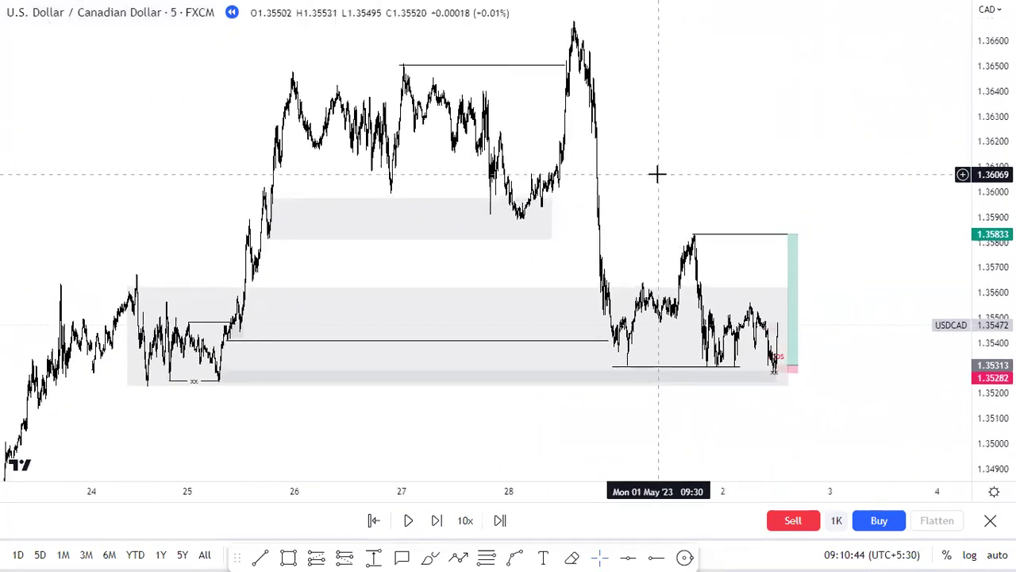
pyautogui.write('4H')
pyautogui.press('Return')
pyautogui.scroll(4, 755, 154)
pyautogui.scroll(5, 648, 273)
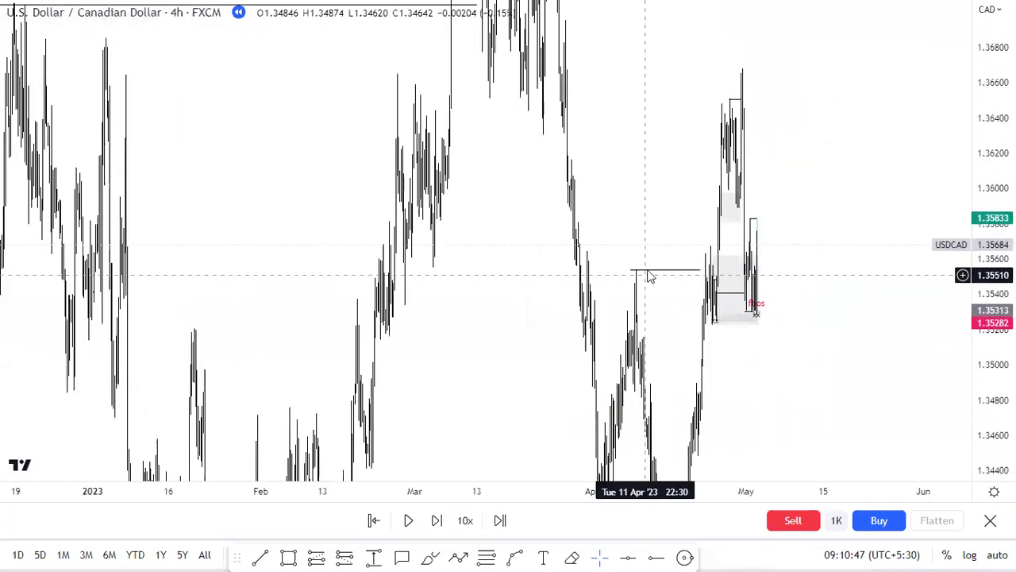
pyautogui.moveTo(417, 121); pyautogui.dragTo(737, 228)
pyautogui.scroll(4, 794, 229)
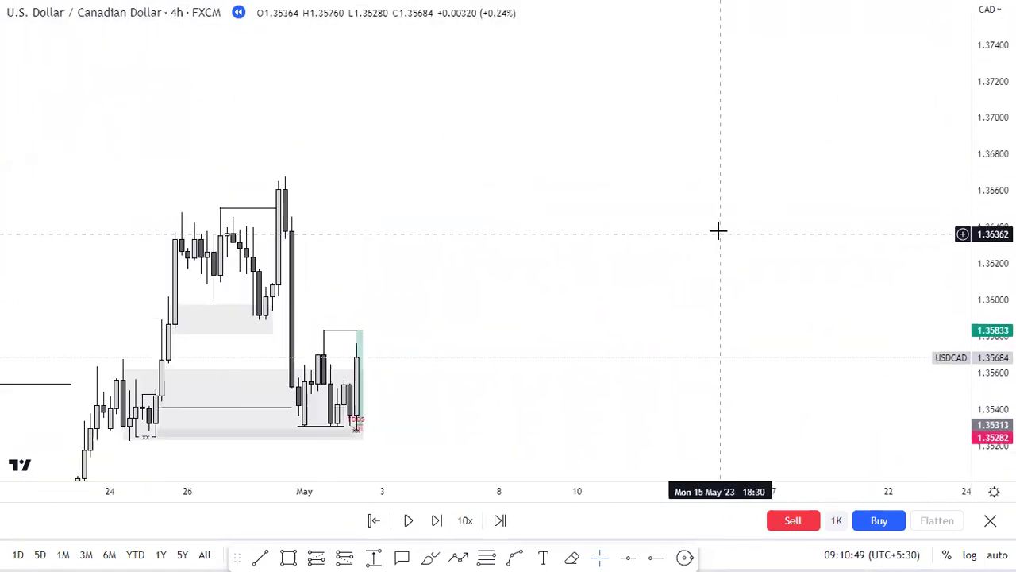
pyautogui.moveTo(539, 233); pyautogui.dragTo(586, 195)
pyautogui.scroll(3, 435, 208)
pyautogui.moveTo(432, 208); pyautogui.dragTo(551, 153)
pyautogui.hscroll(-3, 445, 214)
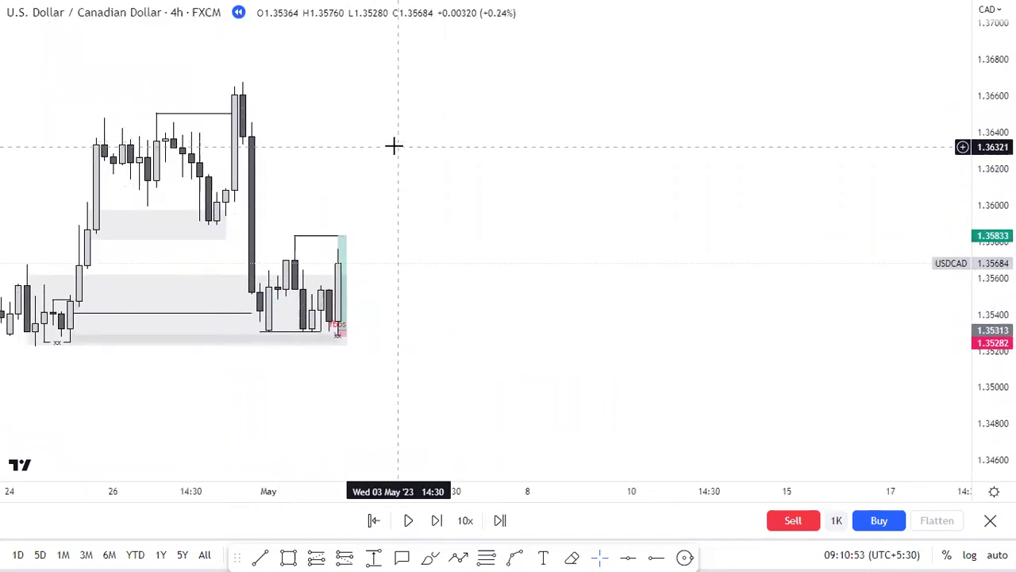
# Draw a trend line at 1.36333 from 28 April 14:30 to about 4 May and raise the long position's target to it
pyautogui.click(260, 556)
pyautogui.click(243, 146)
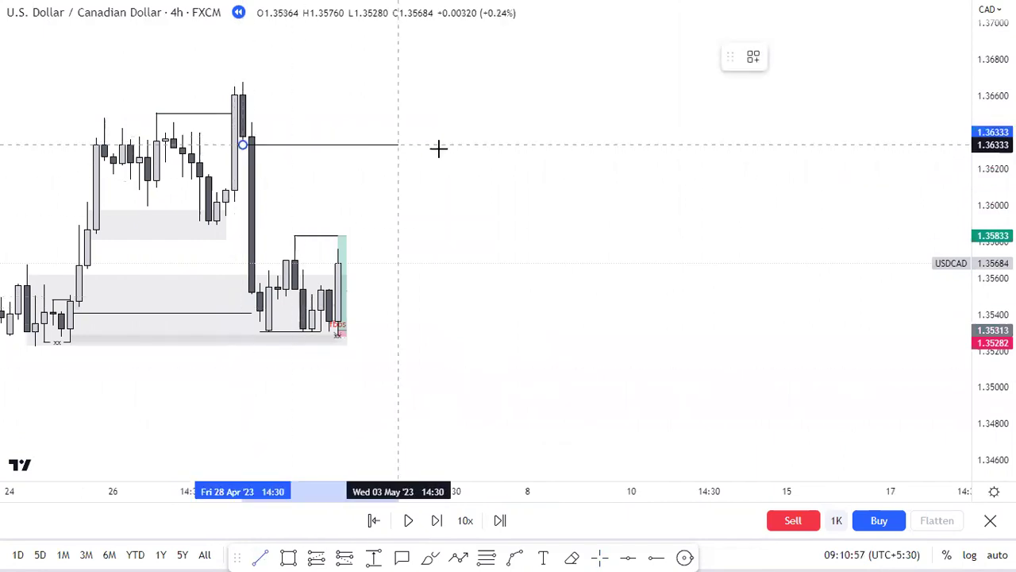
pyautogui.click(437, 145)
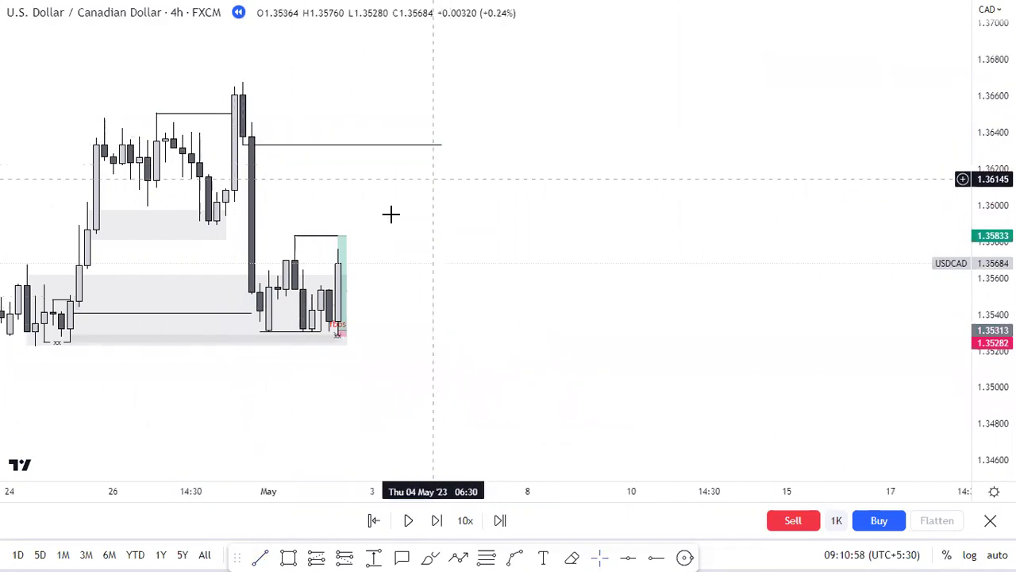
pyautogui.click(340, 240)
pyautogui.moveTo(339, 200); pyautogui.dragTo(362, 144)
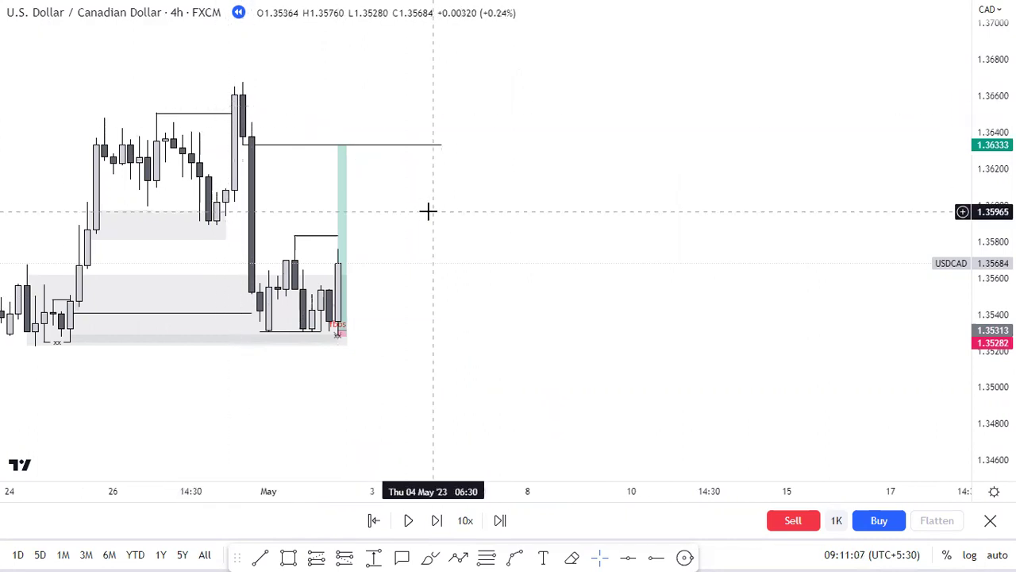
# Switch USDCAD to the 1-hour timeframe and examine the long position between the demand zone and the 1.36333 target line
pyautogui.write('1H')
pyautogui.press('Return')
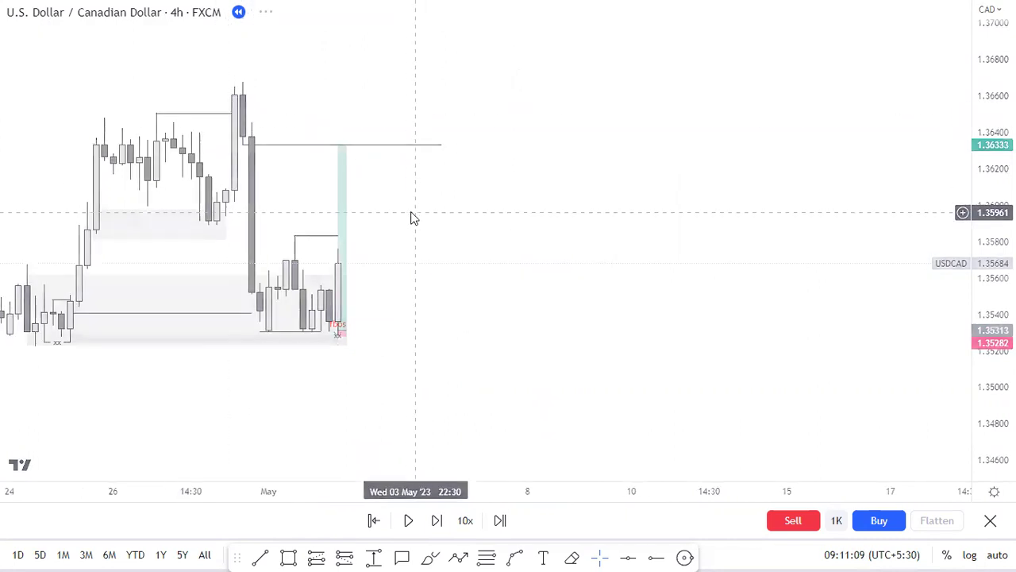
pyautogui.scroll(-3, 573, 151)
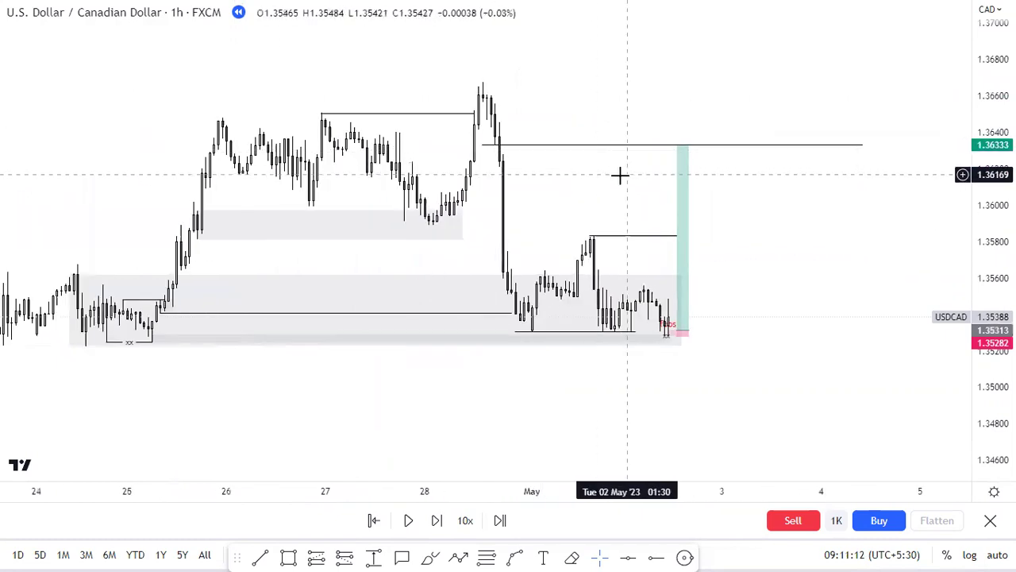
pyautogui.moveTo(992, 306); pyautogui.dragTo(992, 178)
pyautogui.scroll(4, 843, 272)
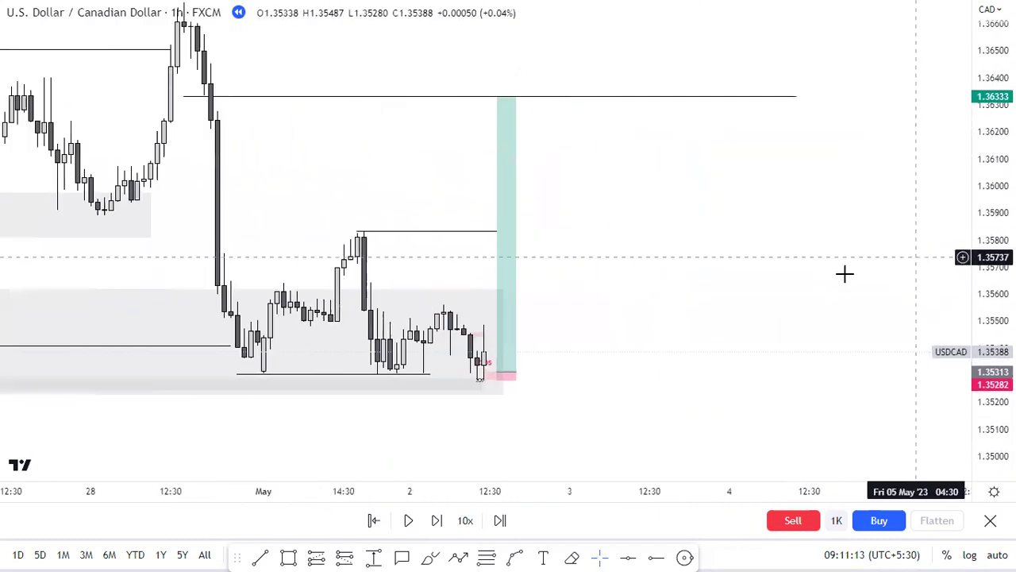
pyautogui.moveTo(988, 266); pyautogui.dragTo(988, 276)
pyautogui.moveTo(783, 263); pyautogui.dragTo(785, 236)
# Switch USDCAD to the 5-minute timeframe and run the bar replay until price pulls back toward the red entry rectangle
pyautogui.write('1')
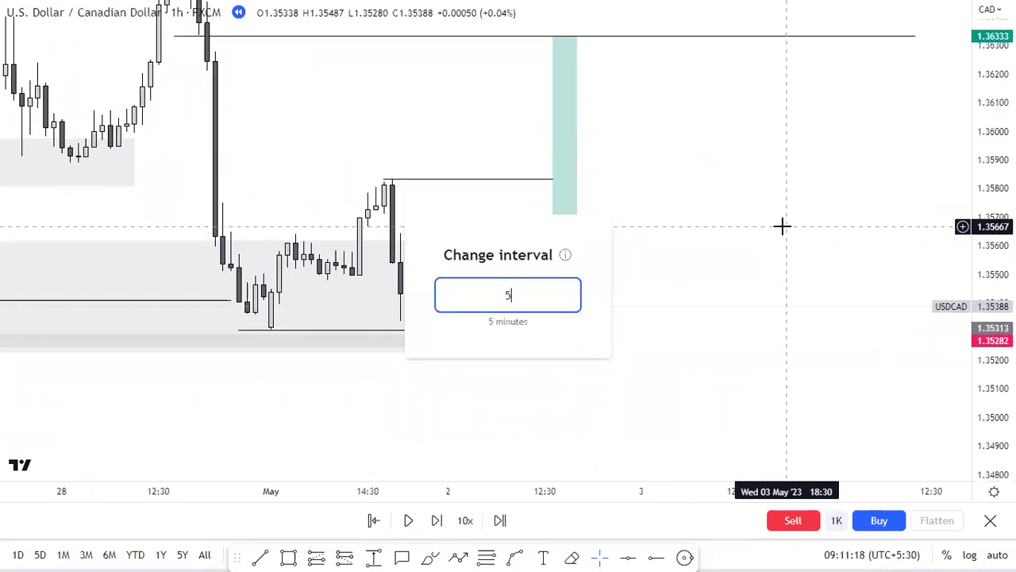
pyautogui.press('Return')
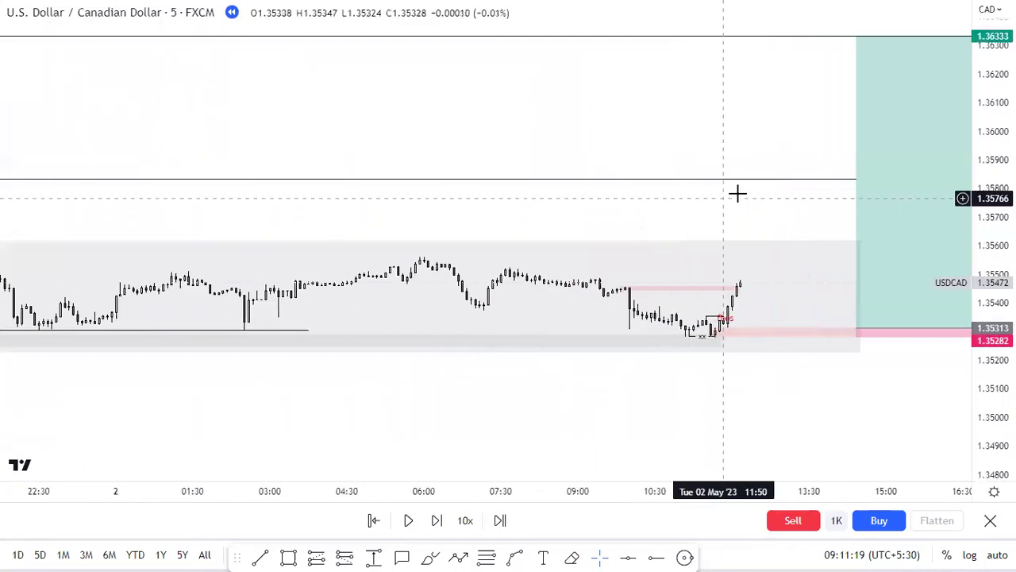
pyautogui.moveTo(990, 326); pyautogui.dragTo(990, 253)
pyautogui.write('0')
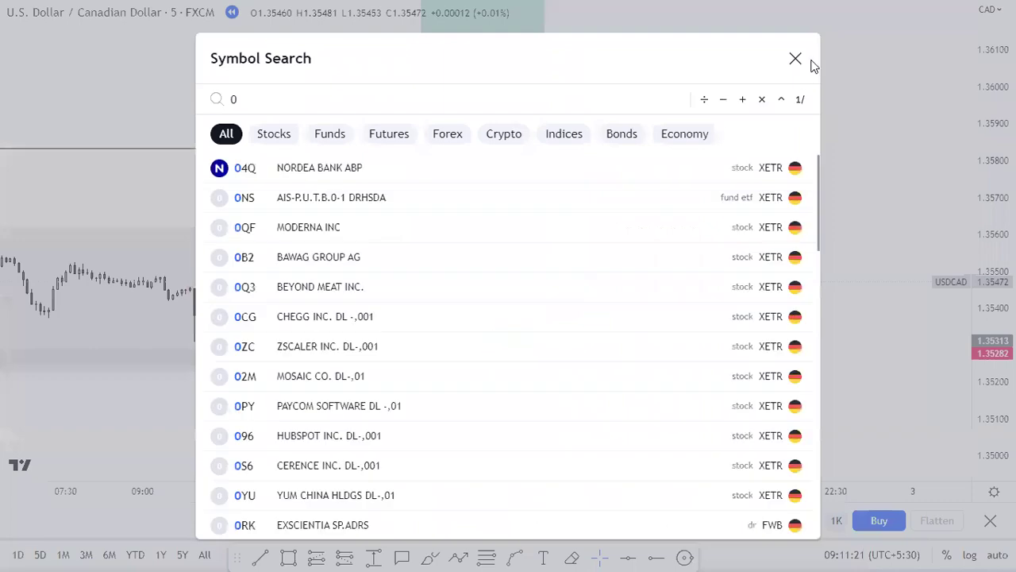
pyautogui.click(795, 59)
pyautogui.moveTo(731, 260); pyautogui.dragTo(719, 295)
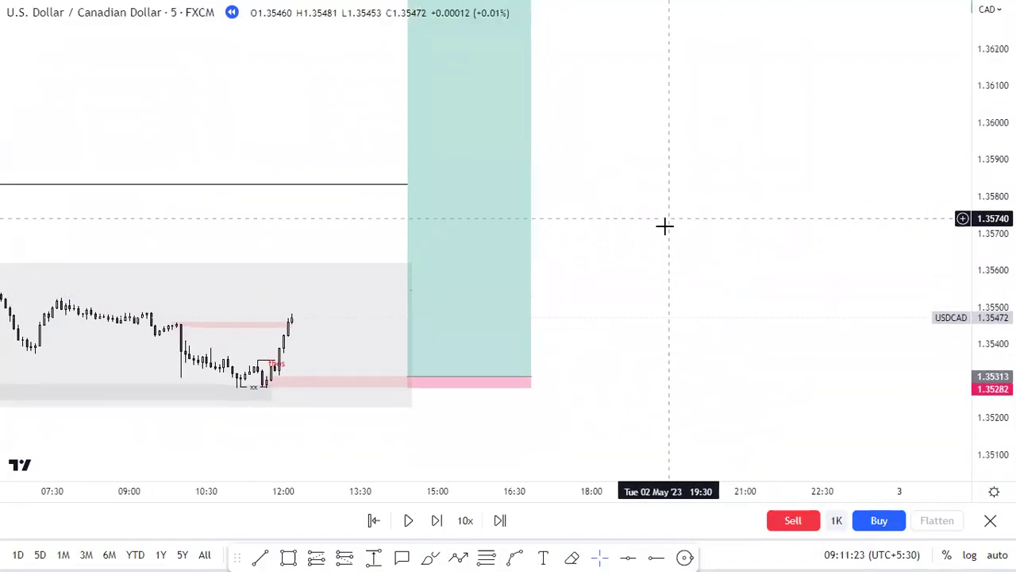
pyautogui.moveTo(665, 246); pyautogui.dragTo(661, 267)
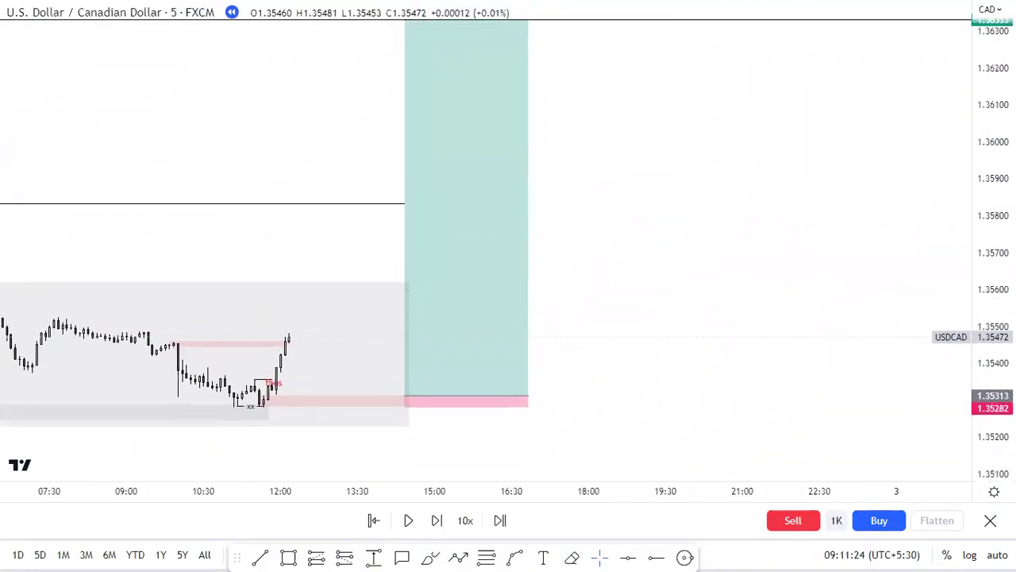
pyautogui.click(408, 520)
pyautogui.click(408, 518)
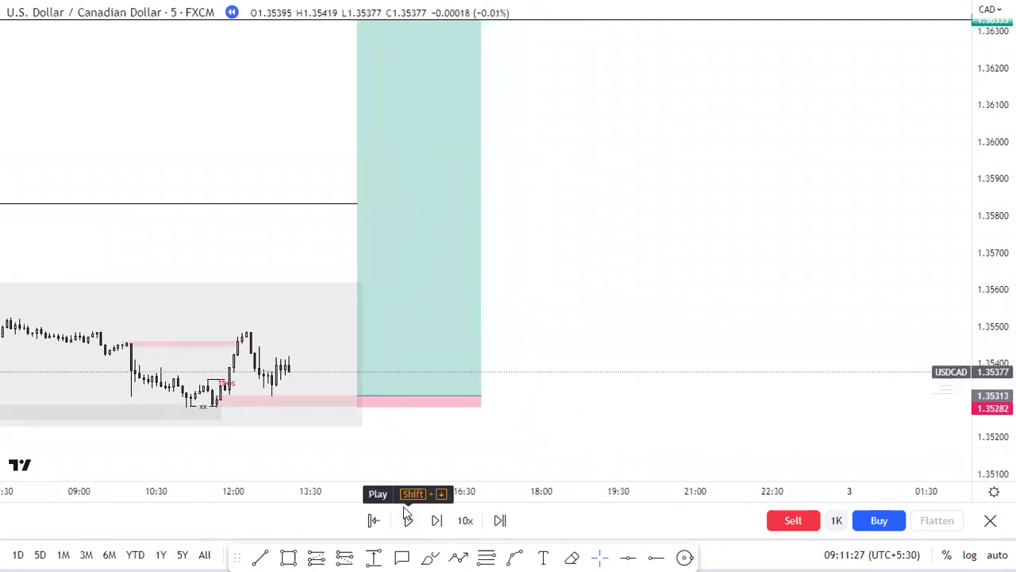
# Move the long position's start back to 12:45 on 2 May at entry 1.35313 and shorten its end to about 14:40
pyautogui.moveTo(363, 403); pyautogui.dragTo(263, 396)
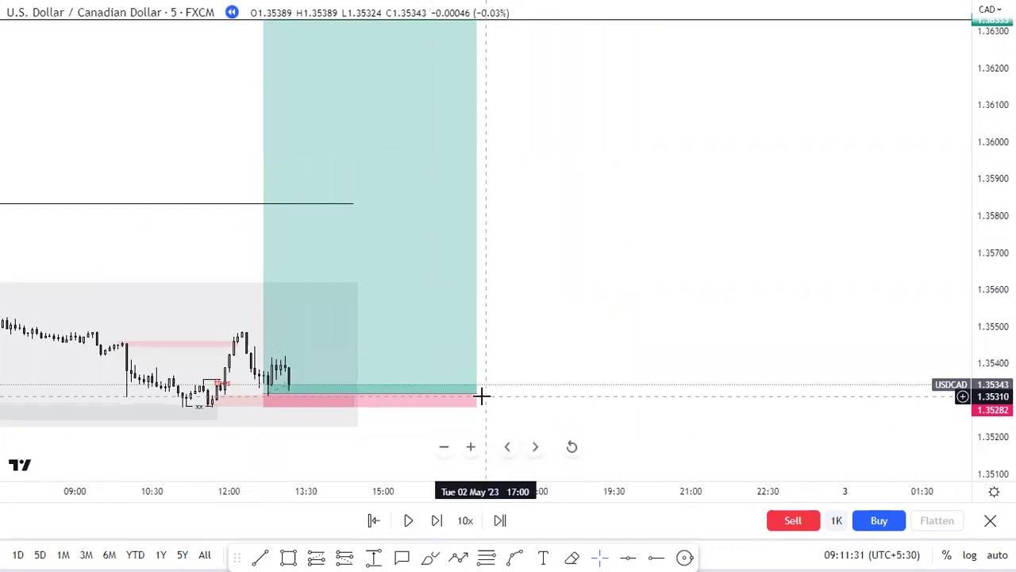
pyautogui.moveTo(992, 407); pyautogui.dragTo(992, 247)
pyautogui.moveTo(620, 397); pyautogui.dragTo(713, 174)
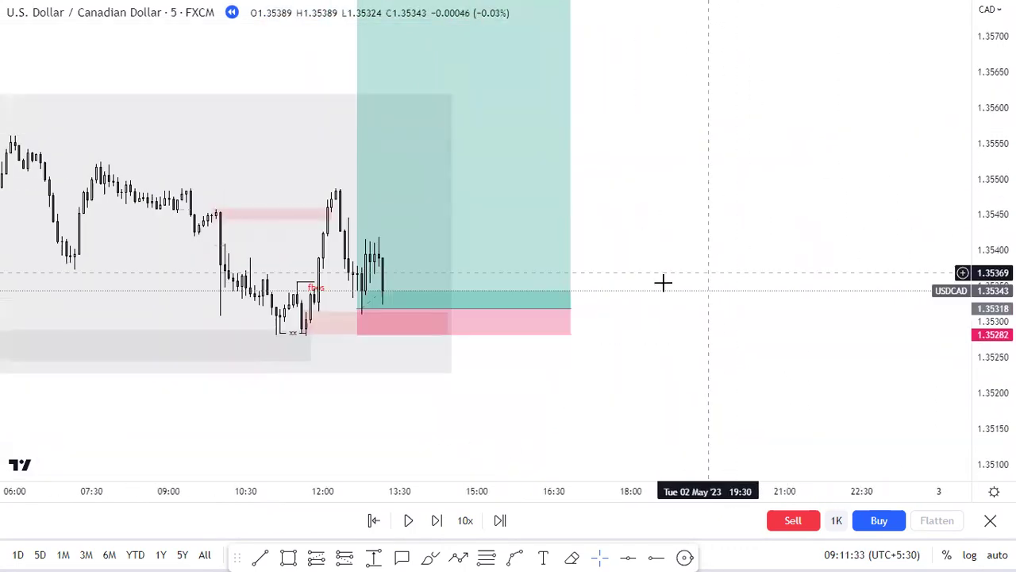
pyautogui.click(359, 310)
pyautogui.moveTo(359, 308); pyautogui.dragTo(361, 312)
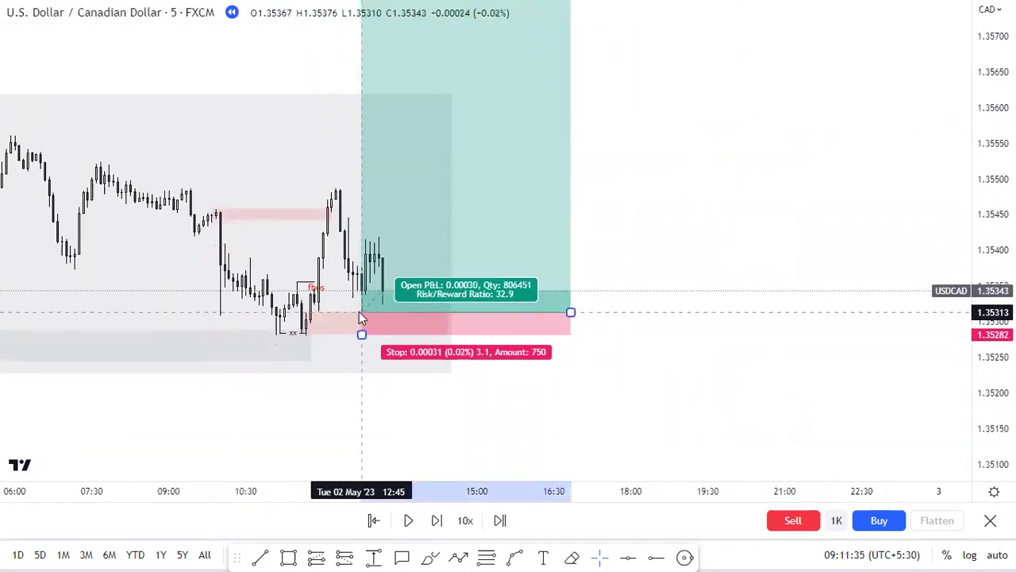
pyautogui.moveTo(570, 312); pyautogui.dragTo(460, 318)
# Run the replay until price reaches the 1.36333 target, extending the long position's end to about 21:00, and pause it
pyautogui.moveTo(991, 191); pyautogui.dragTo(991, 337)
pyautogui.moveTo(695, 230); pyautogui.dragTo(724, 363)
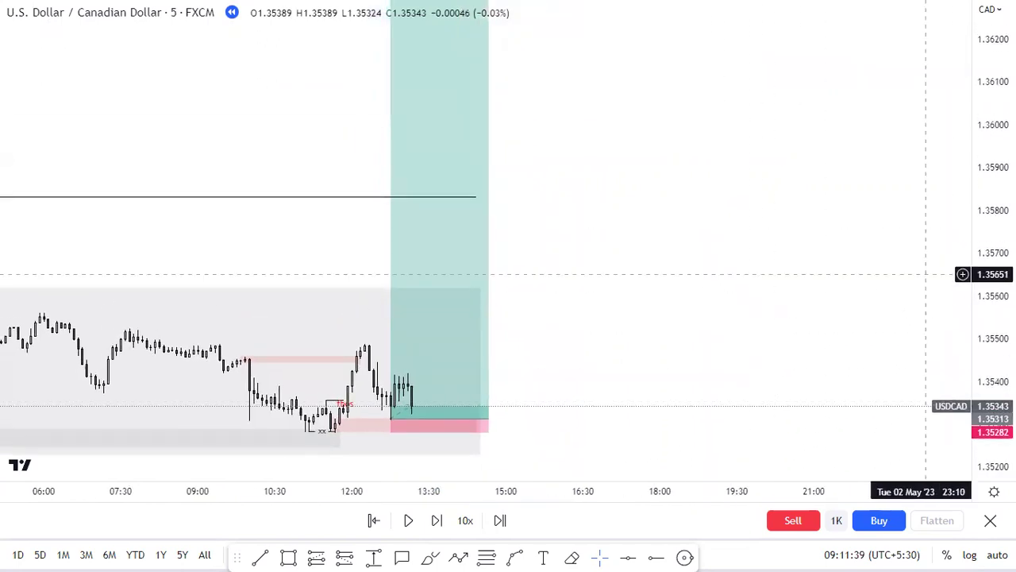
pyautogui.moveTo(992, 266); pyautogui.dragTo(992, 361)
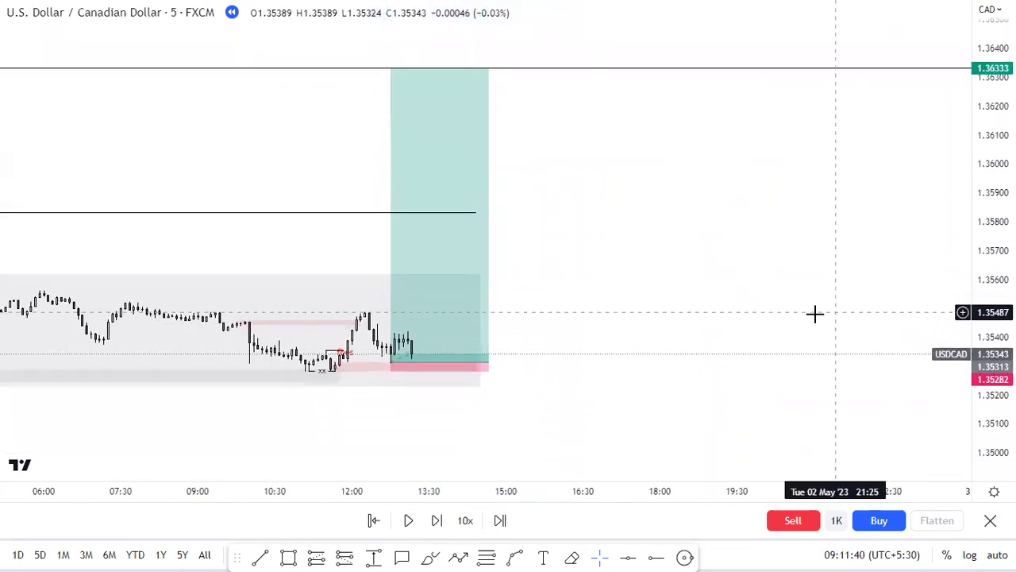
pyautogui.click(408, 521)
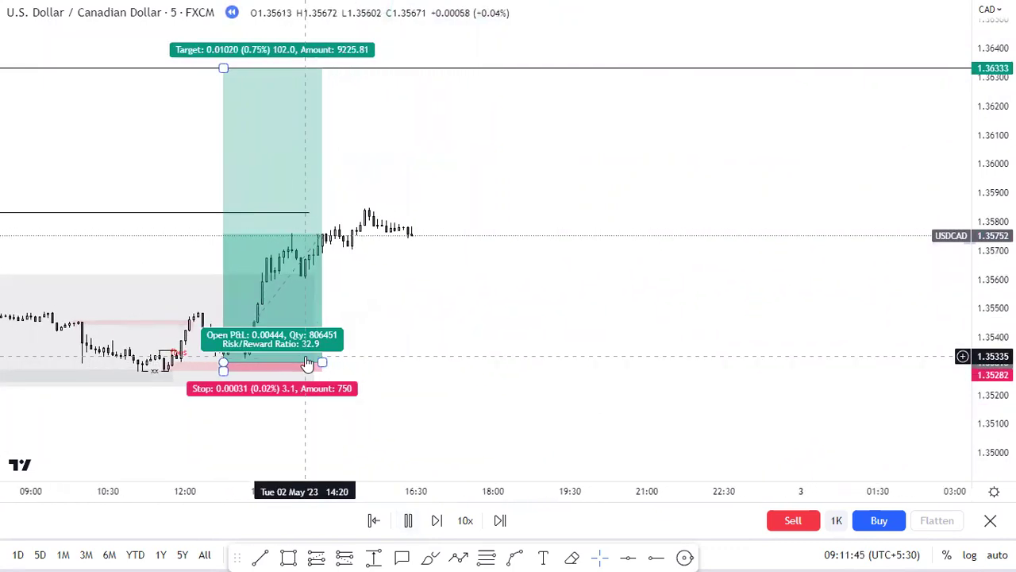
pyautogui.moveTo(258, 363); pyautogui.dragTo(508, 367)
pyautogui.click(597, 314)
pyautogui.scroll(-2, 699, 307)
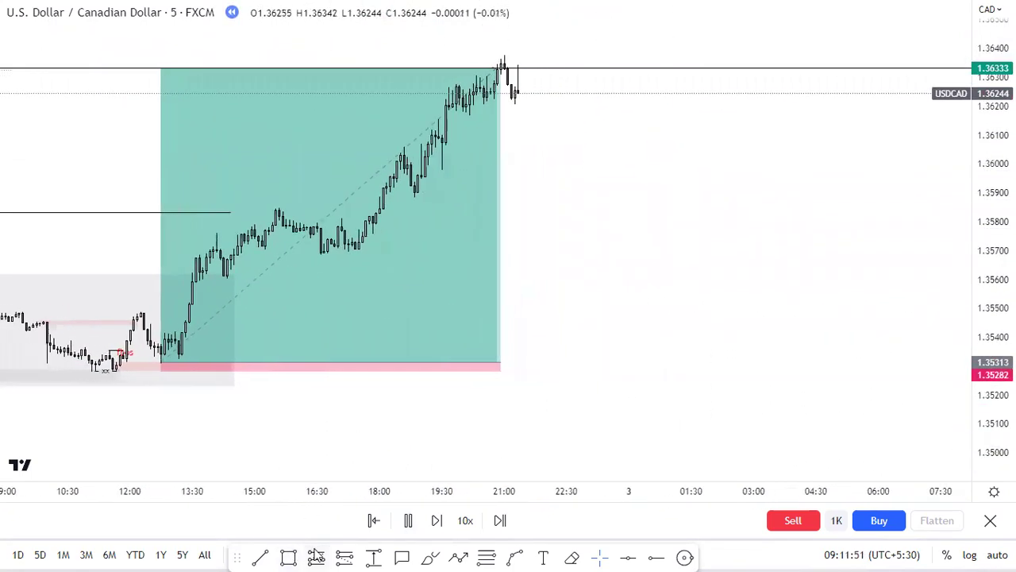
pyautogui.click(408, 520)
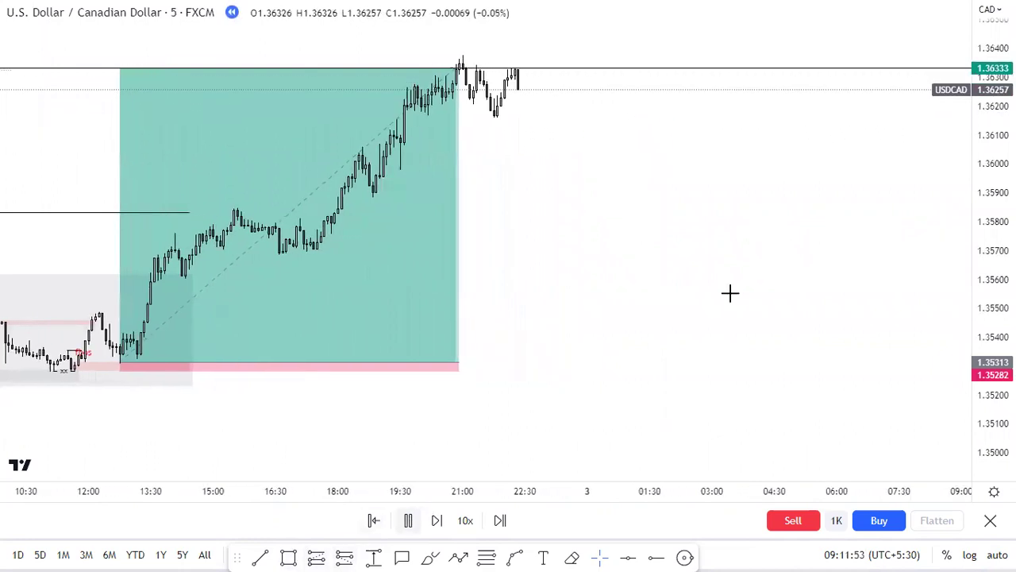
# Review the completed long trade against the late-April demand zones, the structure lines and the 1.36333 target
pyautogui.scroll(-2, 730, 294)
pyautogui.scroll(-5, 731, 294)
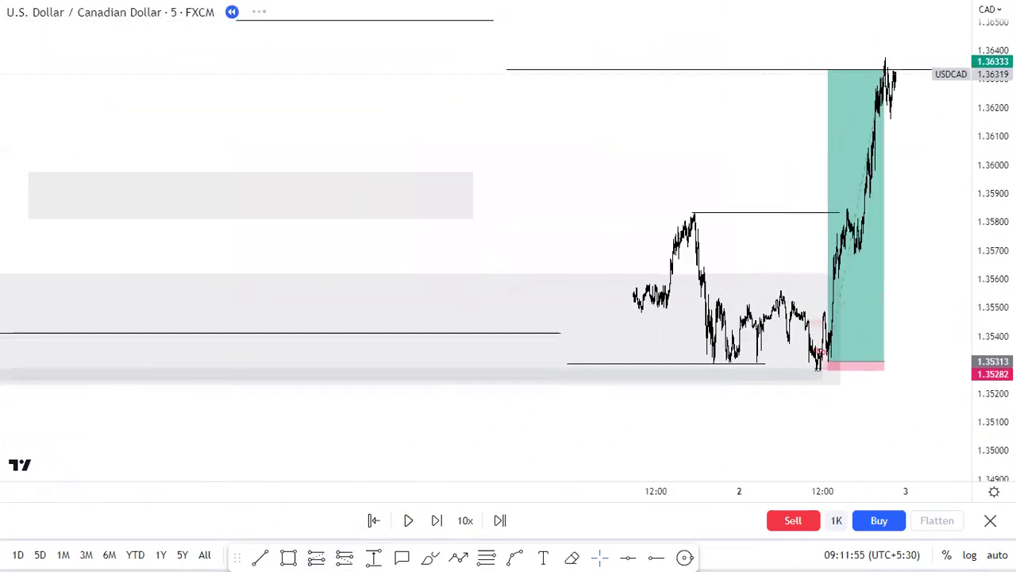
pyautogui.scroll(-4, 548, 205)
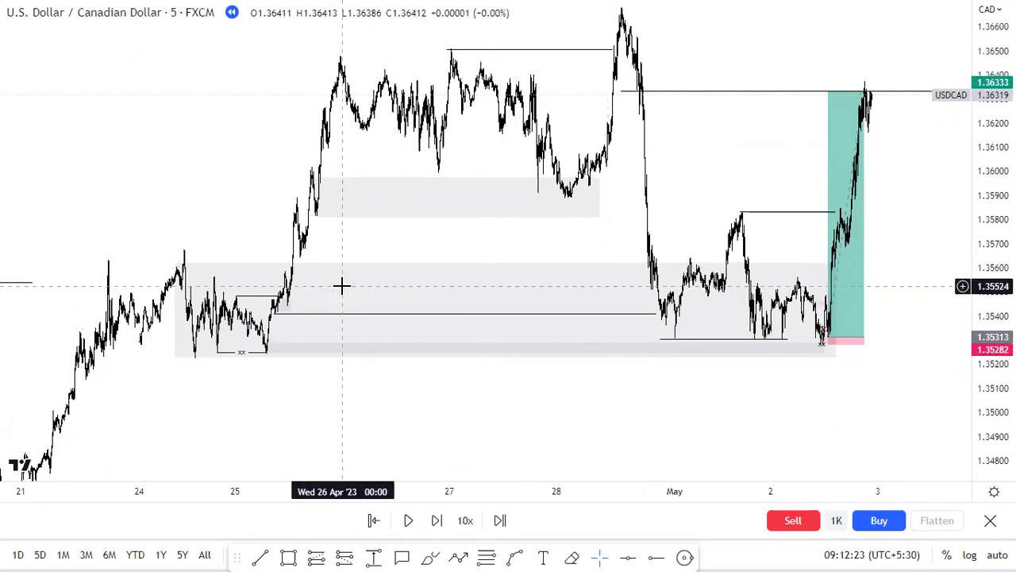
pyautogui.scroll(2, 880, 288)
pyautogui.scroll(-2, 880, 289)
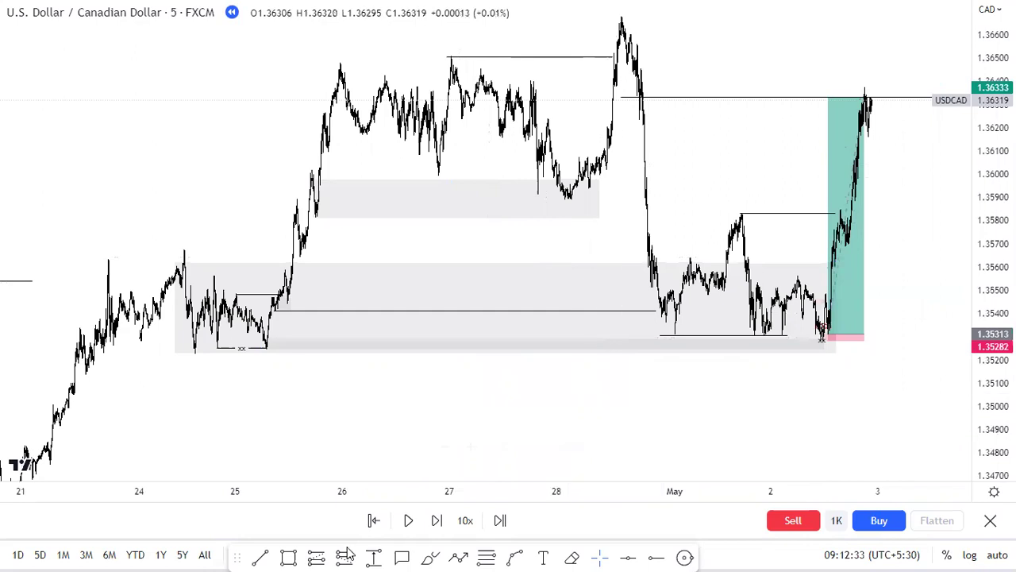
pyautogui.scroll(5, 964, 278)
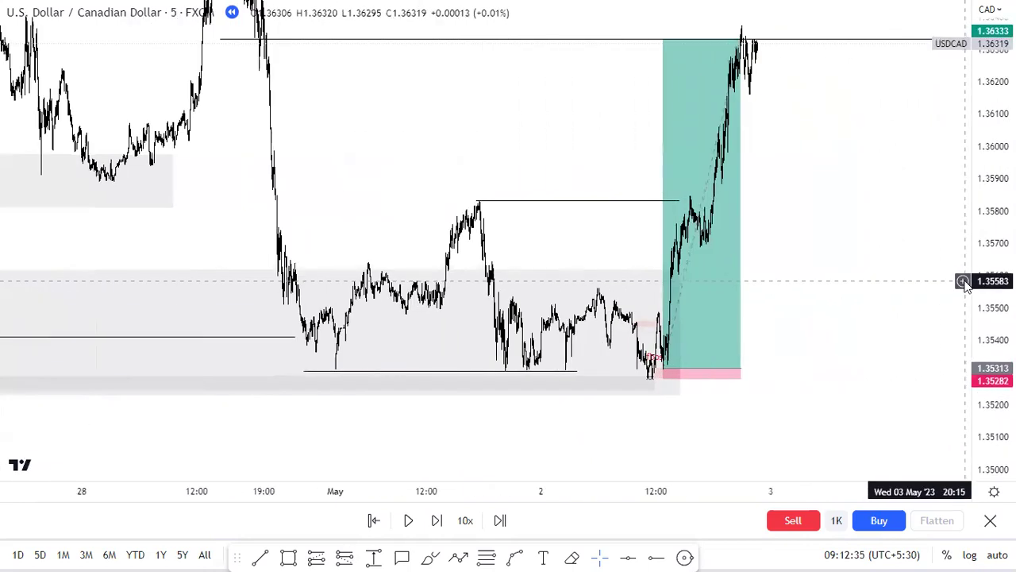
pyautogui.scroll(2, 821, 309)
pyautogui.moveTo(608, 277); pyautogui.dragTo(714, 295)
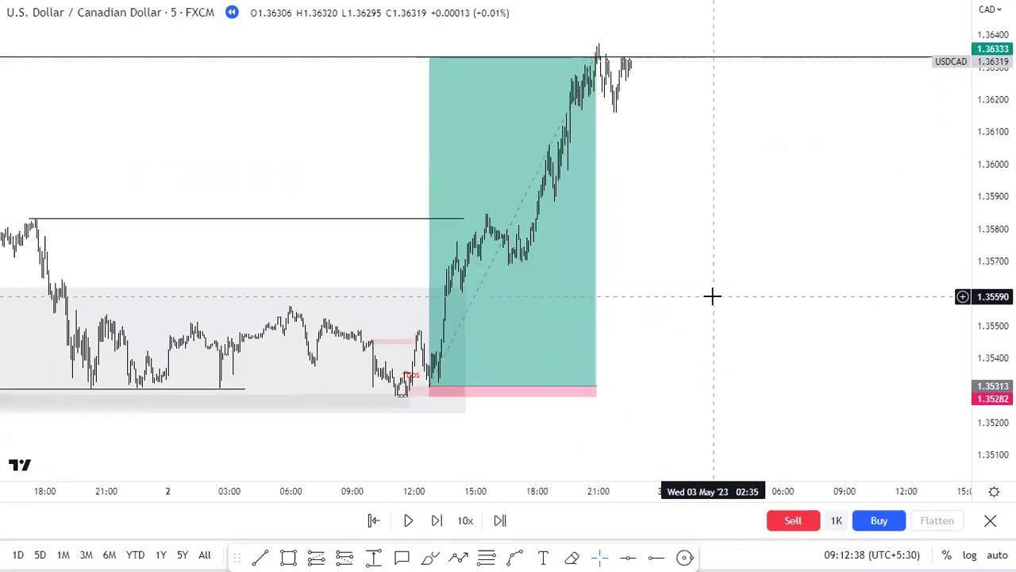